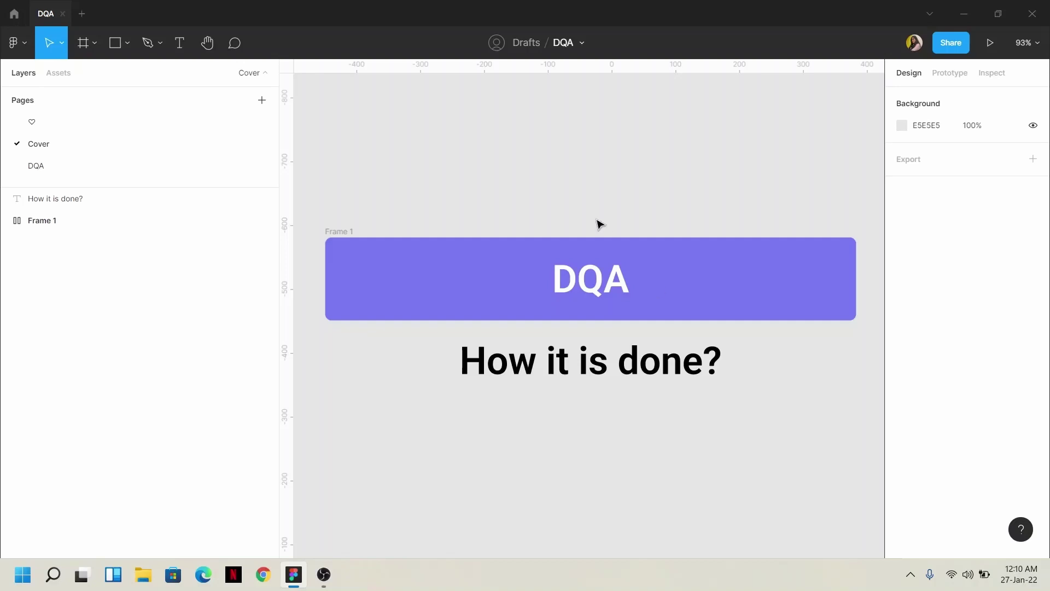
- Add the text "Design Quality Assurance" above the purple DQA banner on the Cover page
click(178, 43)
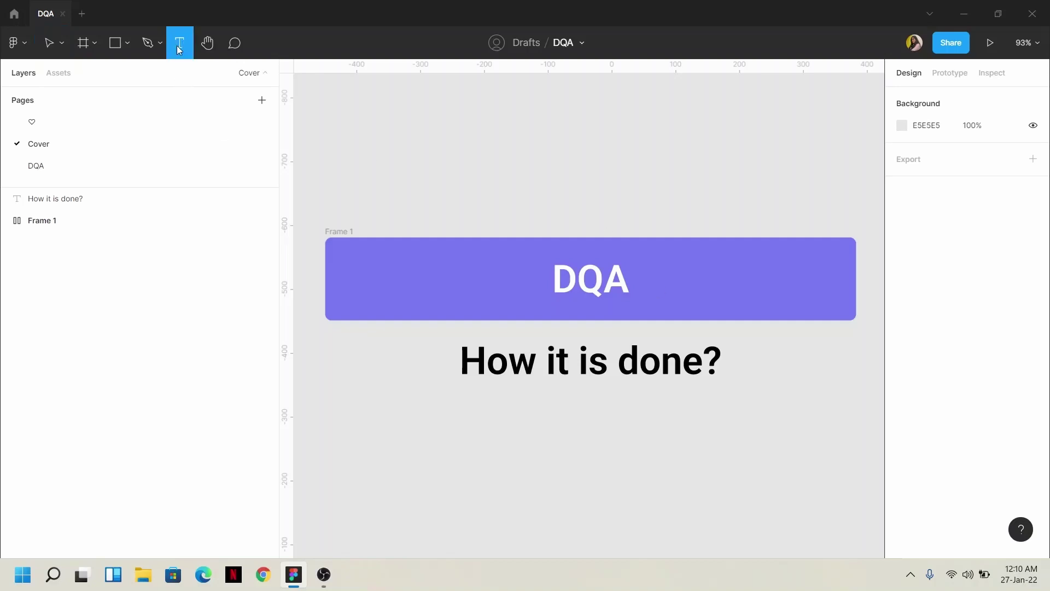
click(445, 209)
text(Des)
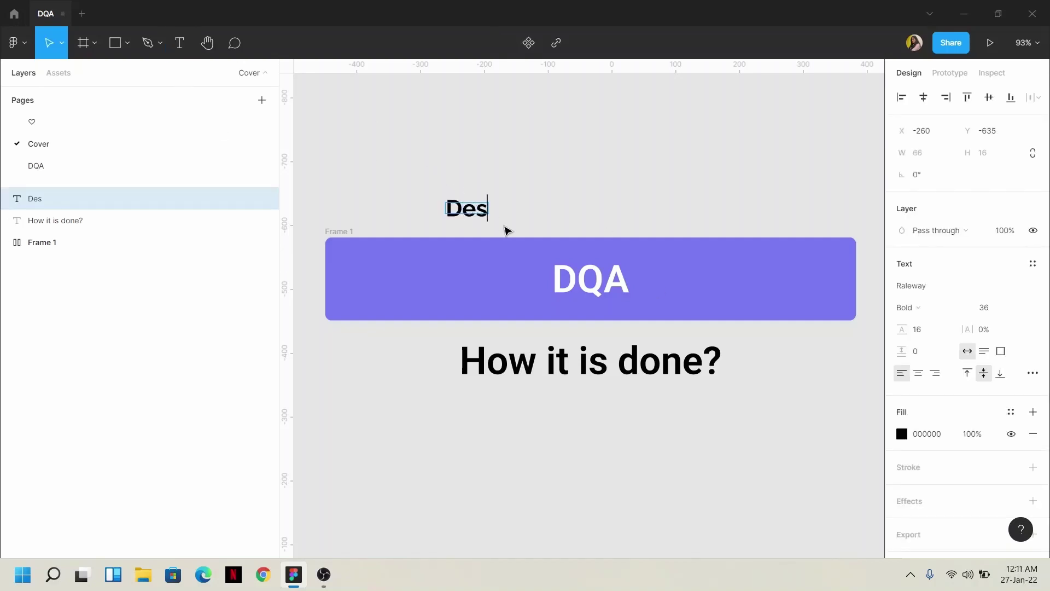
text(ign )
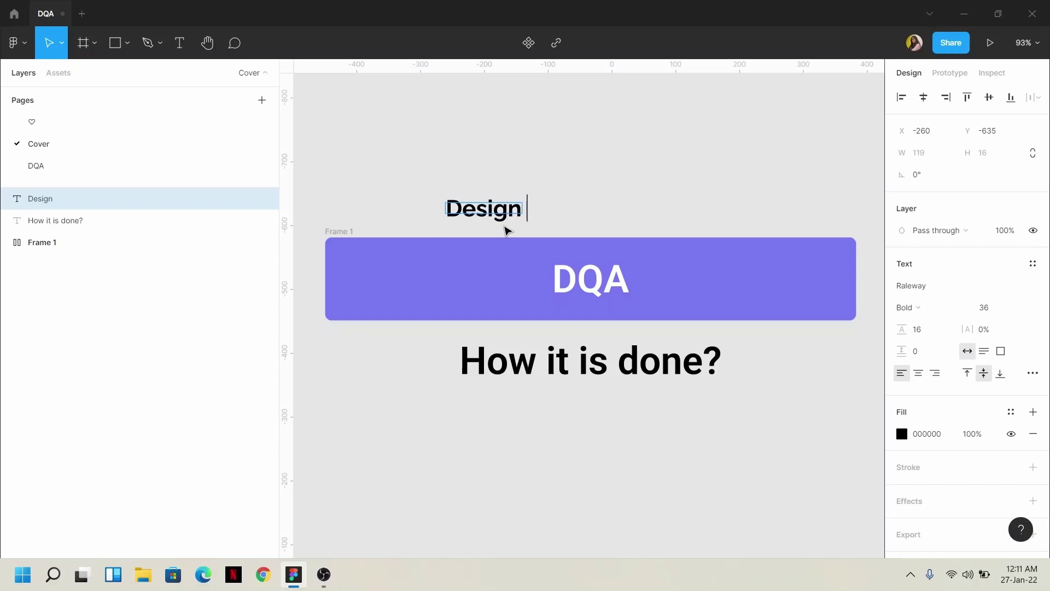
text(Quality Assu)
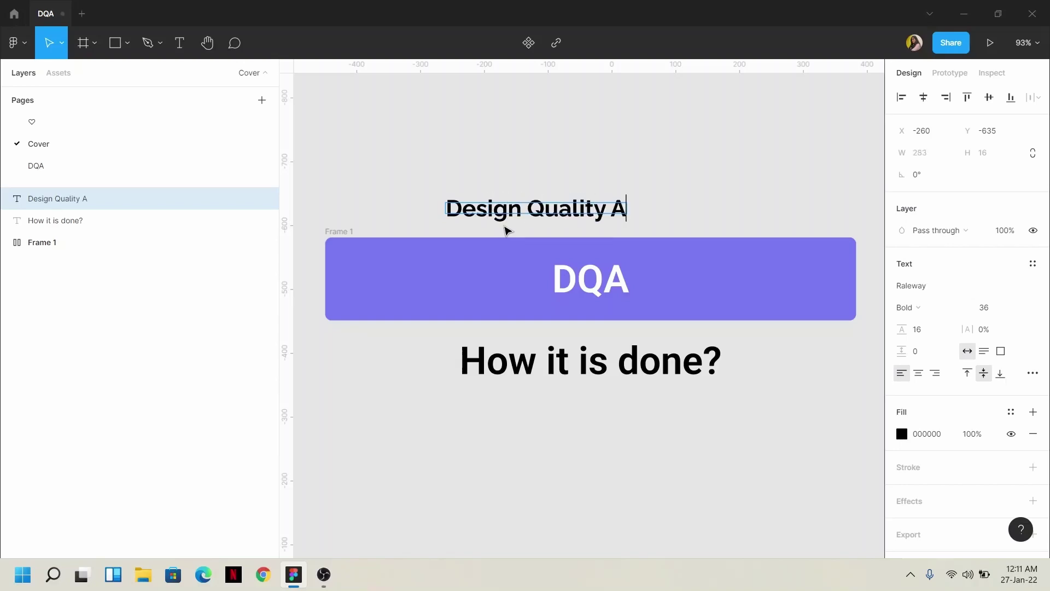
text(rance)
key(Escape)
click(535, 167)
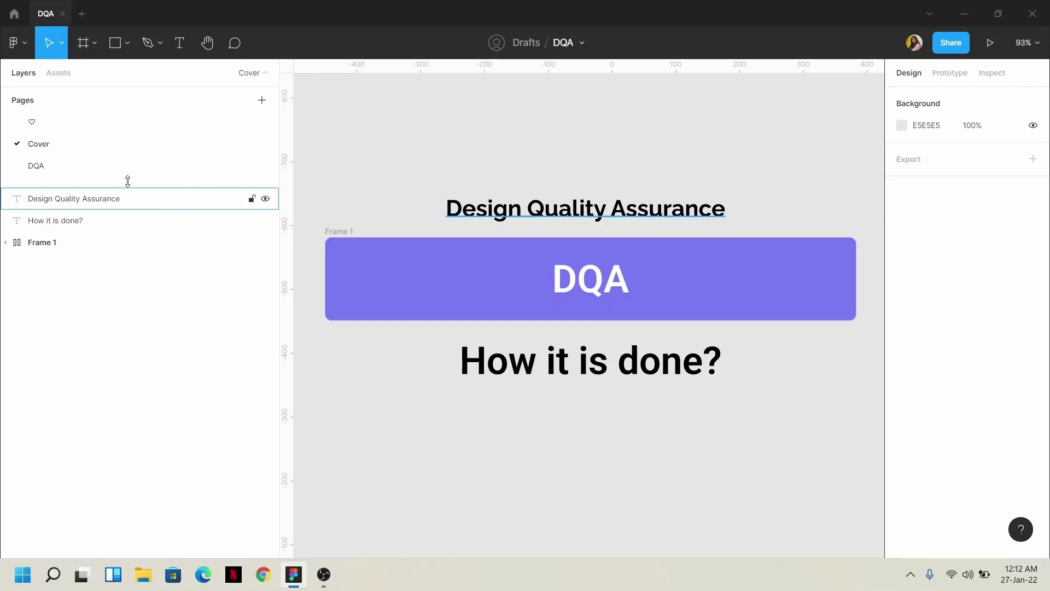
- Open the DQA page and rename it "DQA 27.1.11"
click(107, 174)
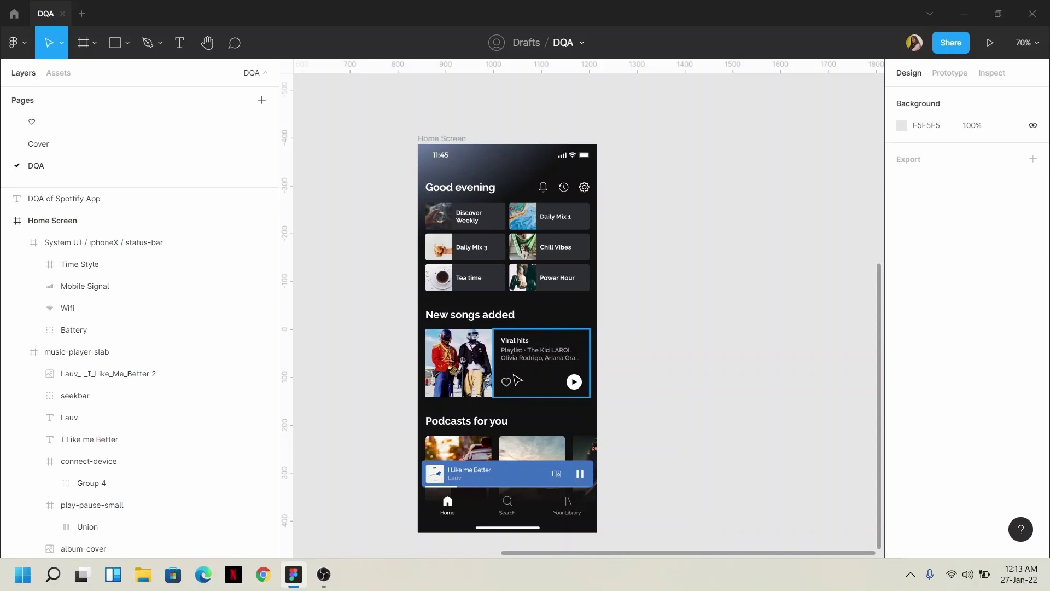
ctrl+scroll(642, 375, down, 2)
scroll(640, 374, down, 1)
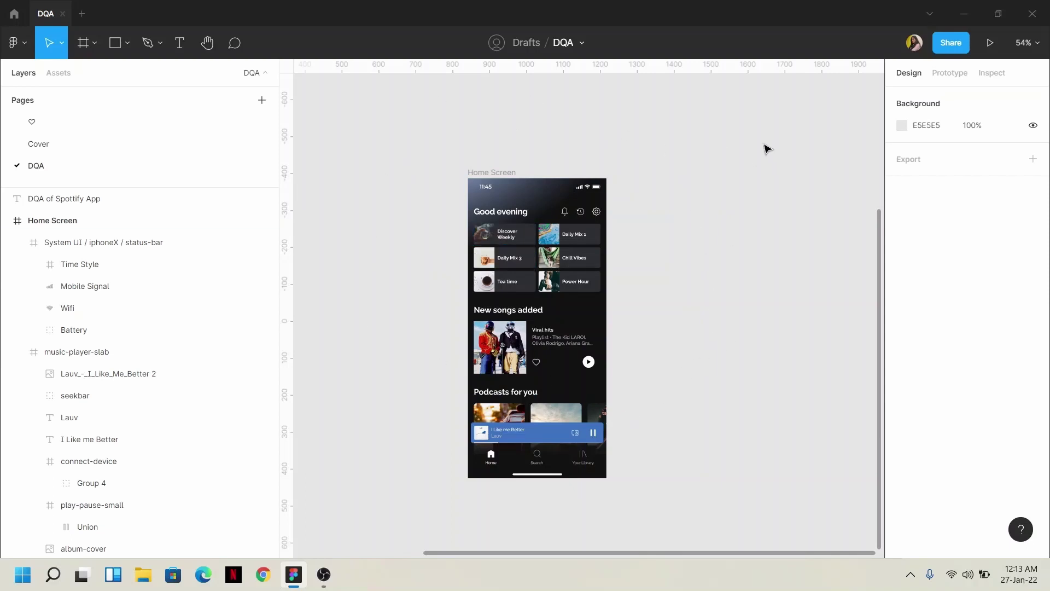
double_click(49, 171)
click(64, 172)
text(27.1.11)
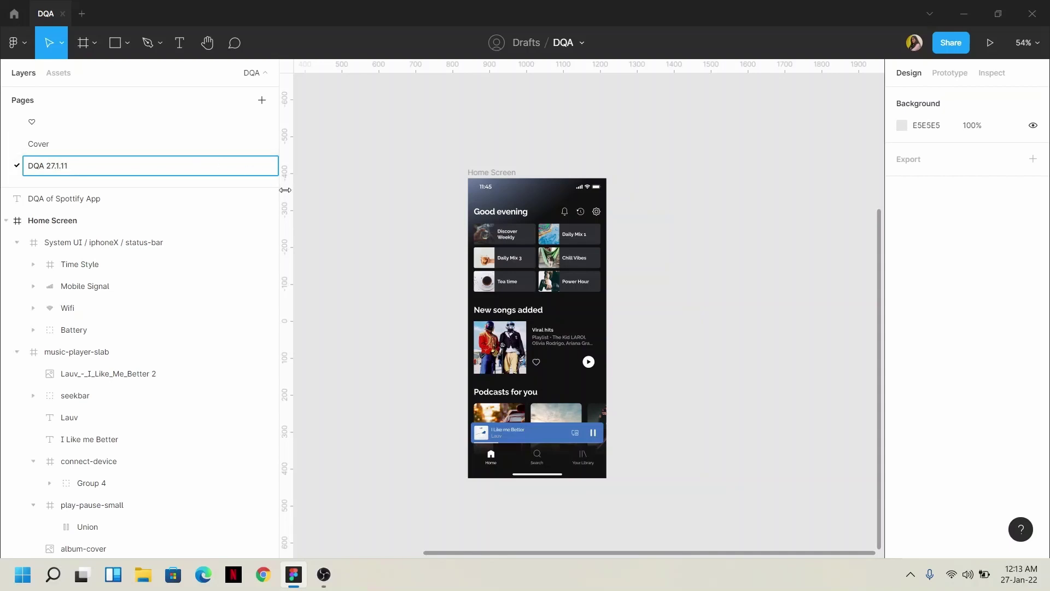
click(311, 219)
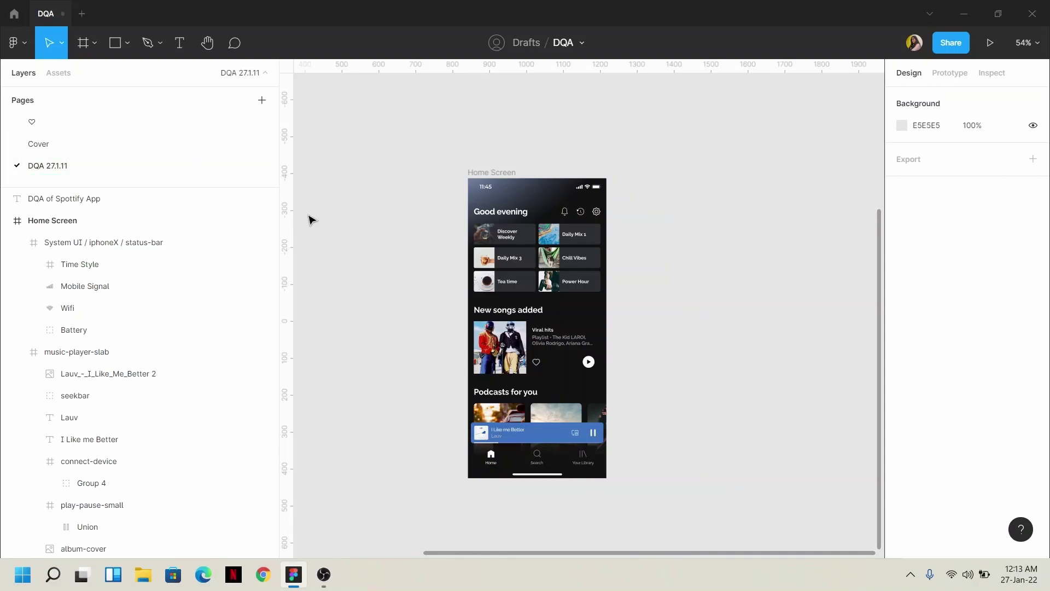
- Correct the date in the page name so it reads "DQA 27.1.22"
double_click(82, 173)
key(Right)
key(ctrl+shift+Left)
key(Right)
key(BackSpace)
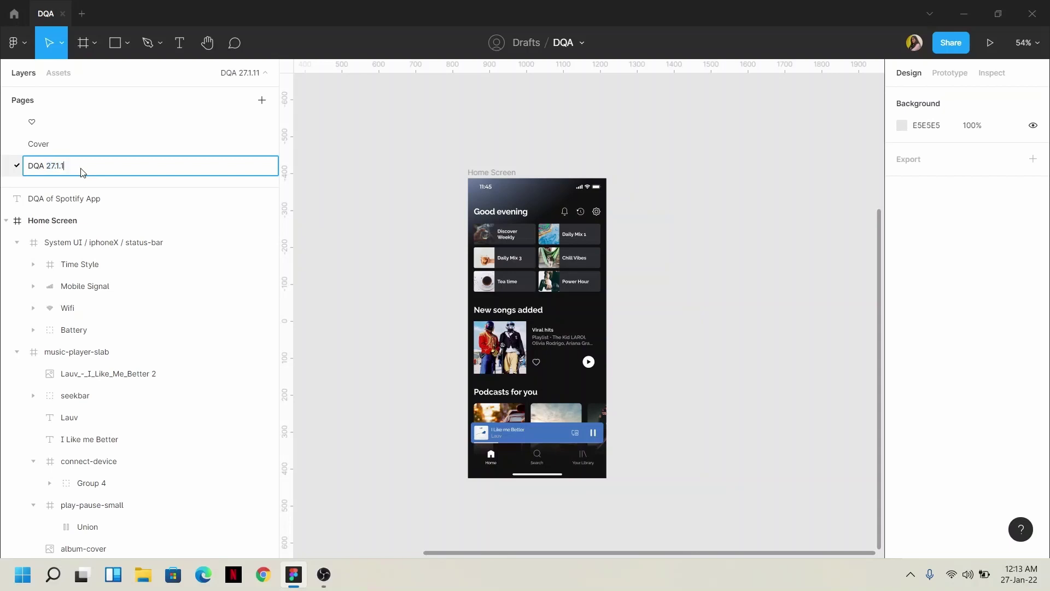
text(22)
click(332, 225)
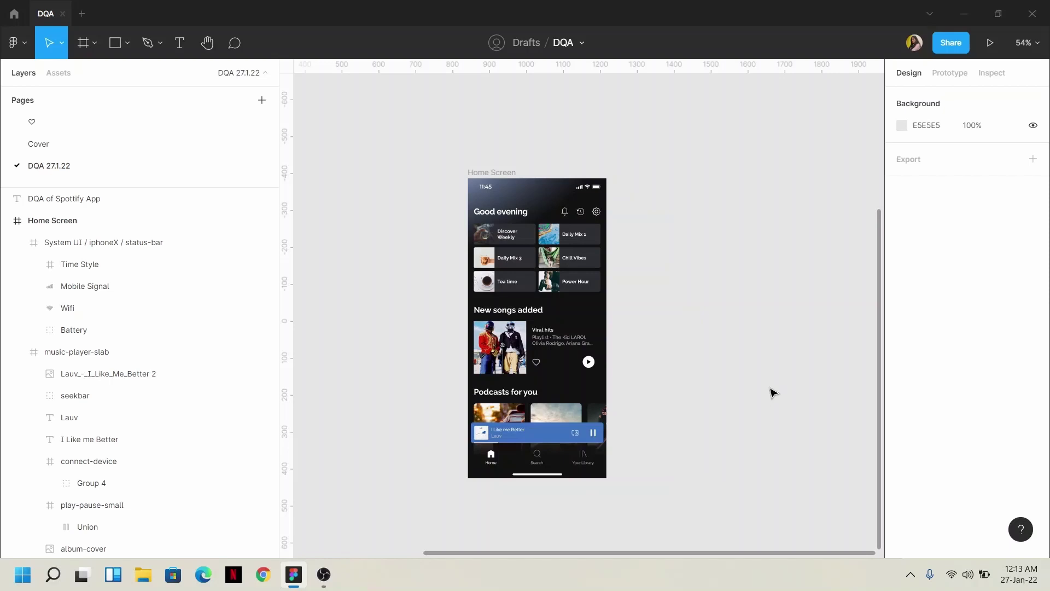
- Reposition the "DQA of Spottify App" title above the Home Screen frame, at about X 432, Y -1123
scroll(760, 314, right, 2)
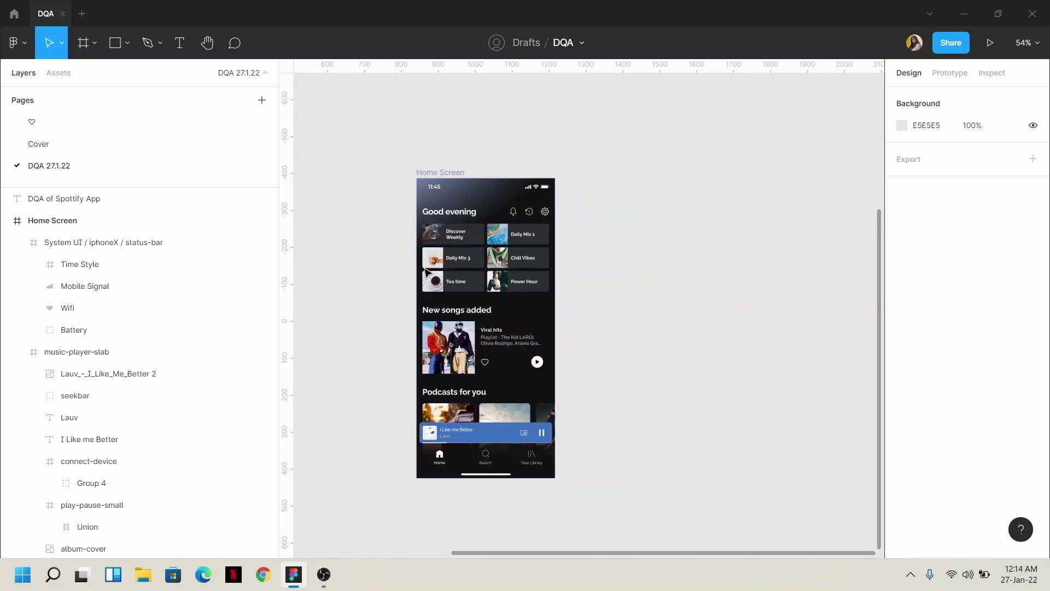
scroll(468, 243, up, 3)
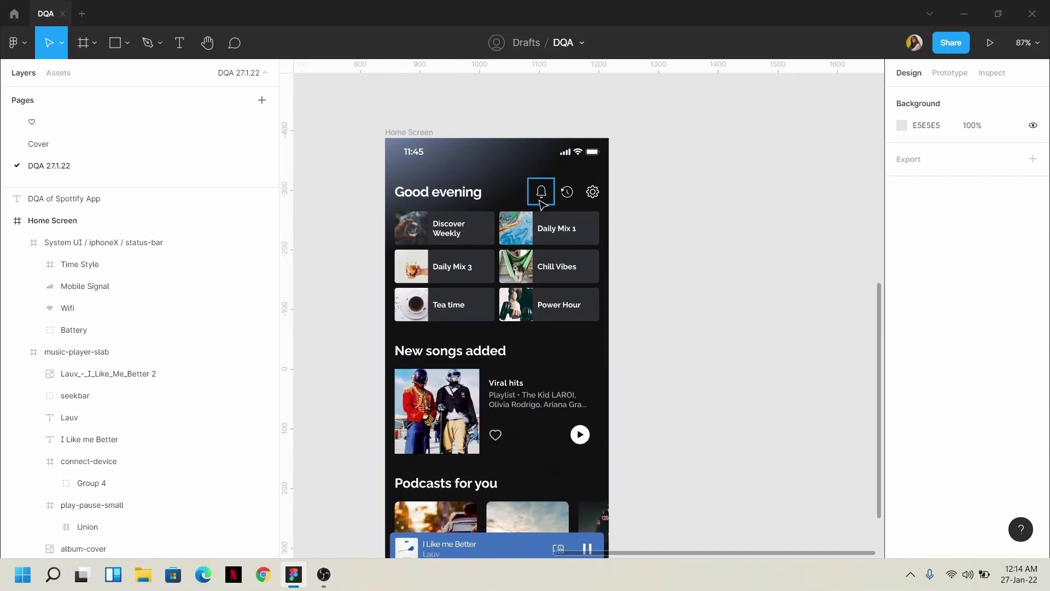
scroll(542, 203, down, 1)
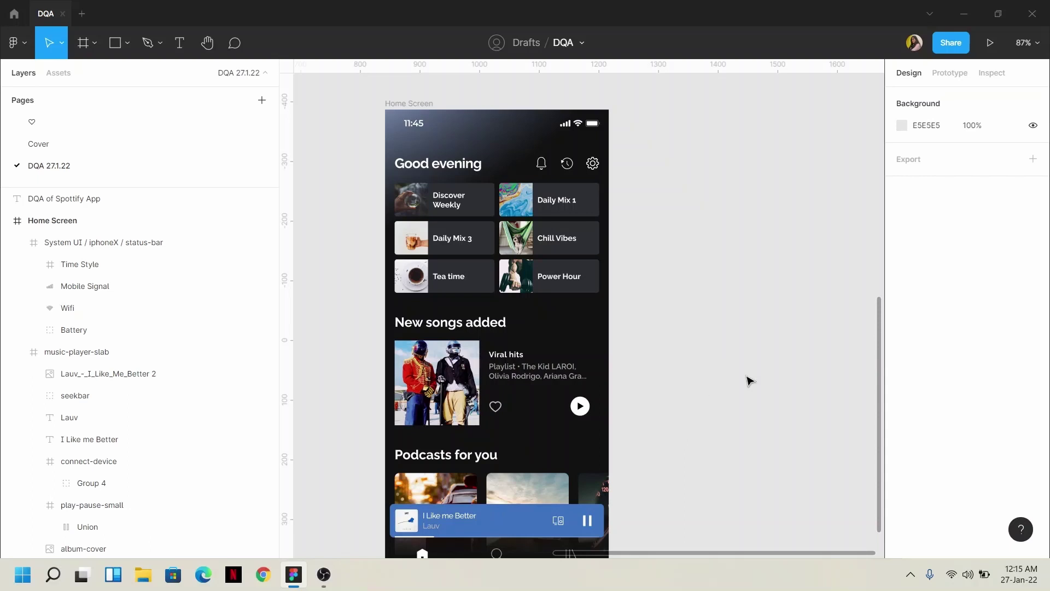
scroll(749, 381, down, 3)
scroll(750, 380, right, 2)
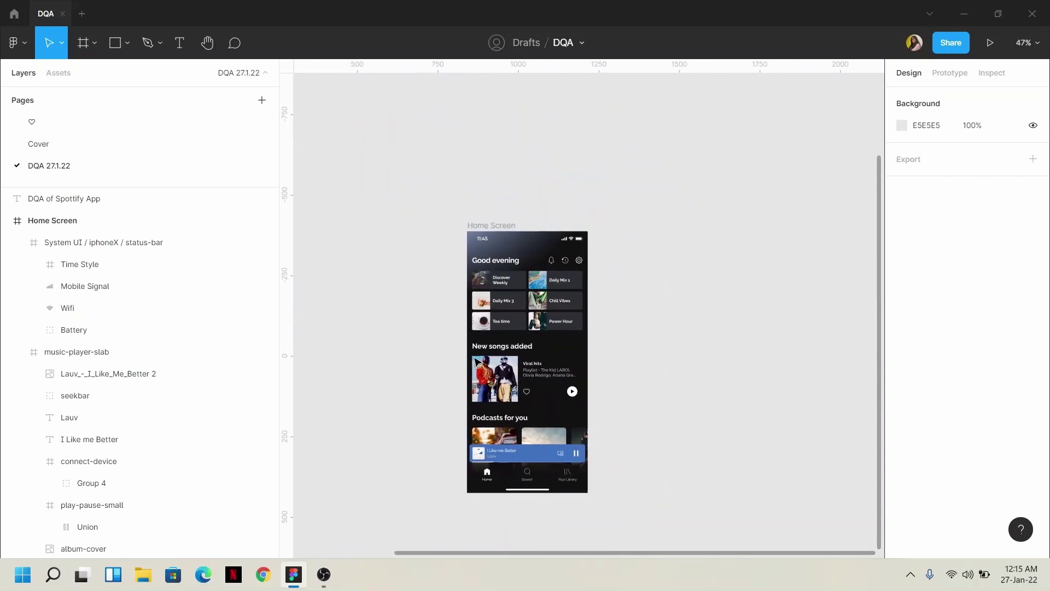
scroll(340, 148, up, 3)
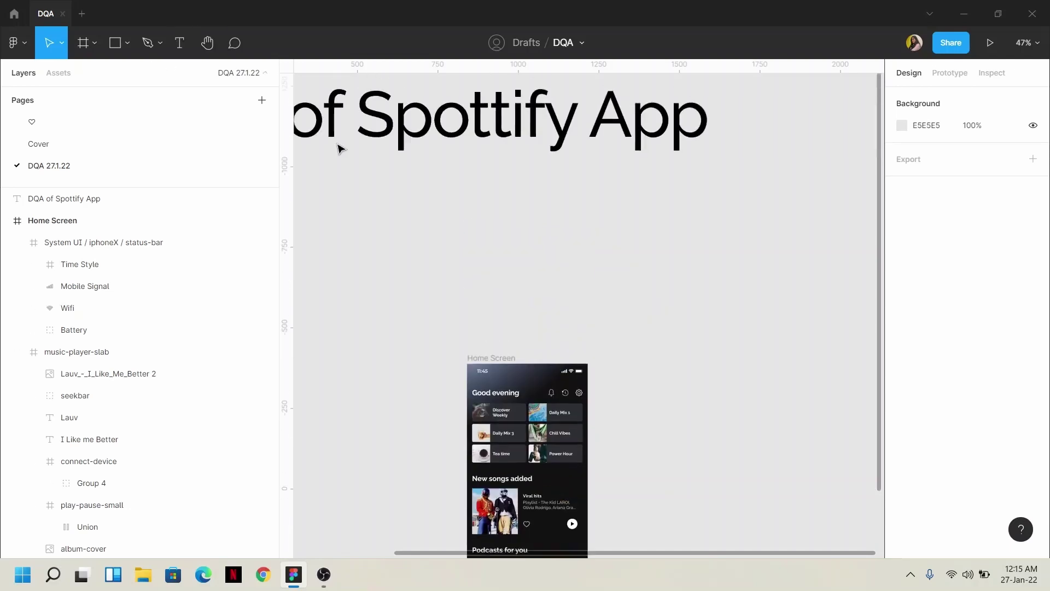
scroll(340, 147, down, 2)
drag(419, 108, 565, 146)
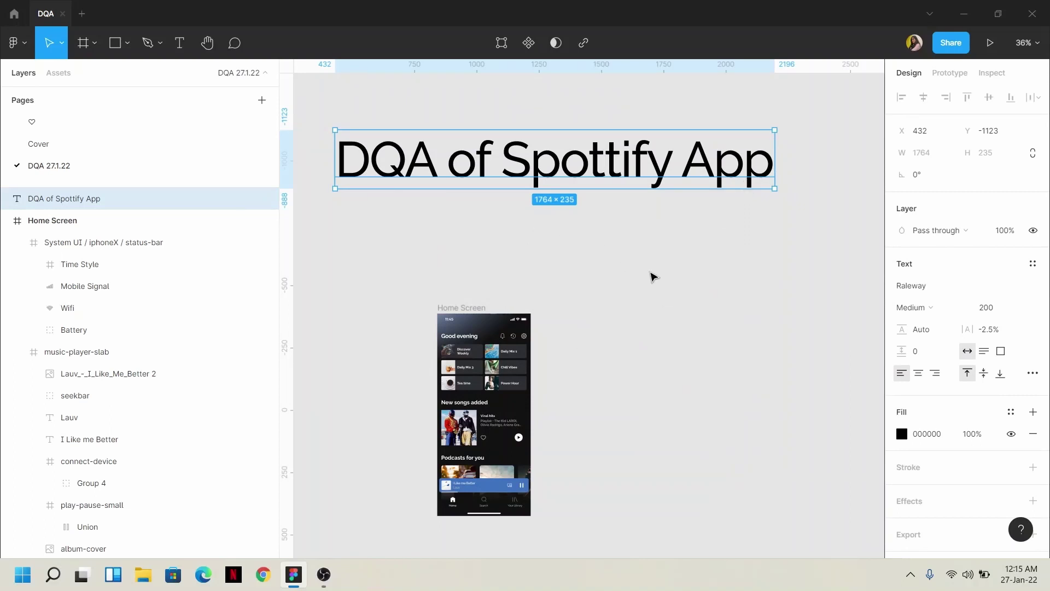
scroll(653, 277, down, 3)
click(588, 242)
scroll(586, 241, up, 2)
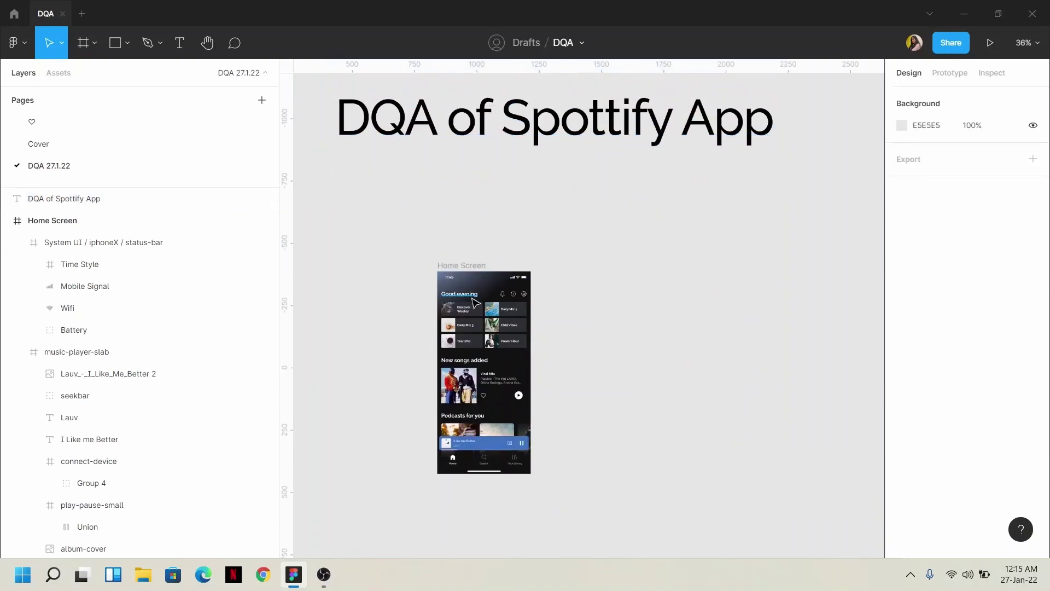
- Move the Home Screen frame under the end of the title, to about X 1632, Y -395
drag(469, 276, 666, 270)
scroll(656, 512, down, 2)
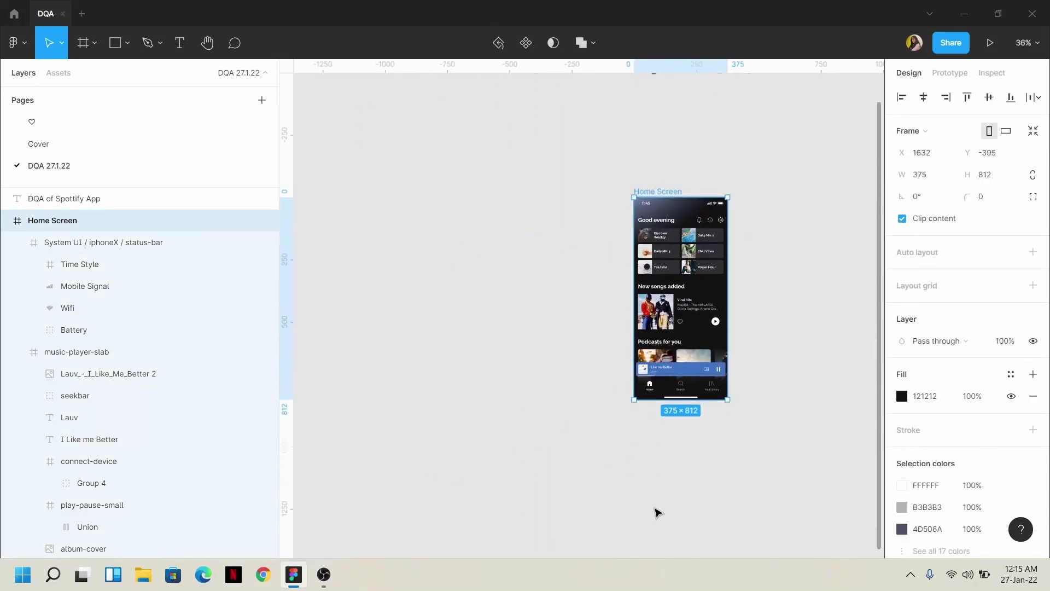
double_click(663, 252)
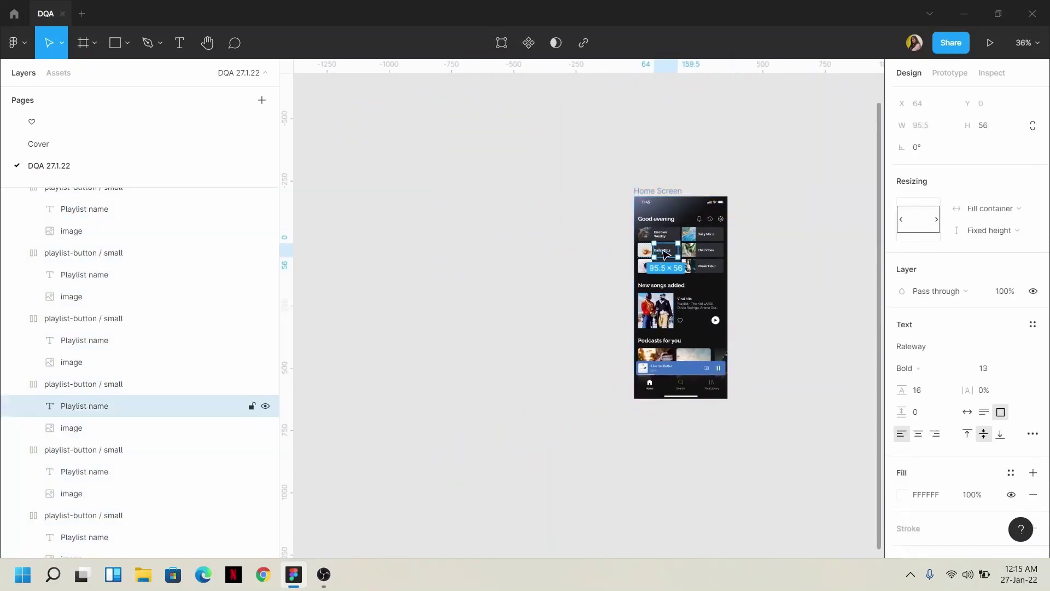
click(763, 277)
scroll(762, 277, down, 1)
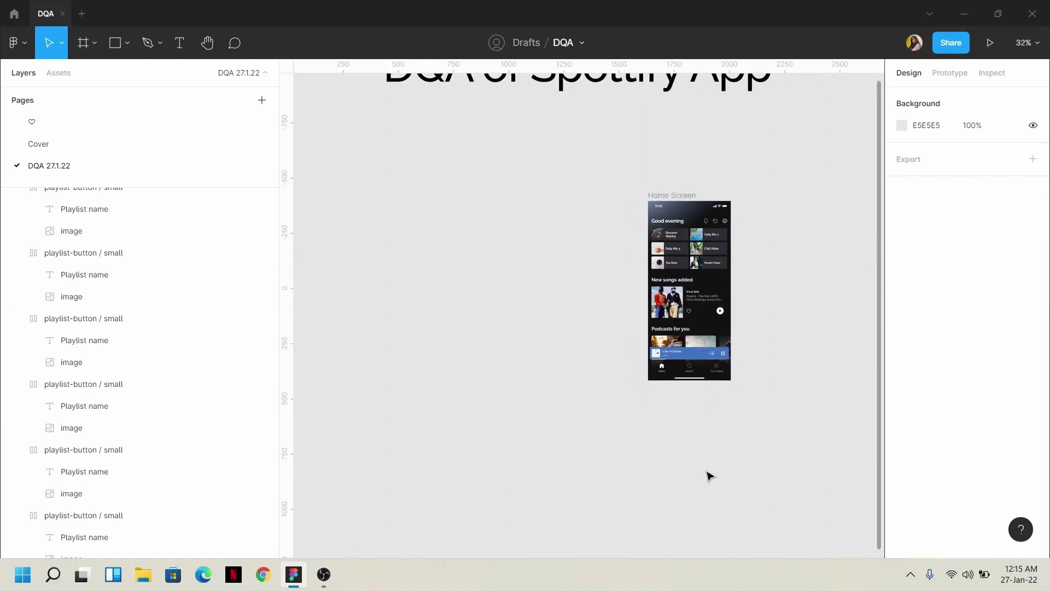
- Add a bold "UI" text heading above the Home Screen frame with font size 100
click(179, 48)
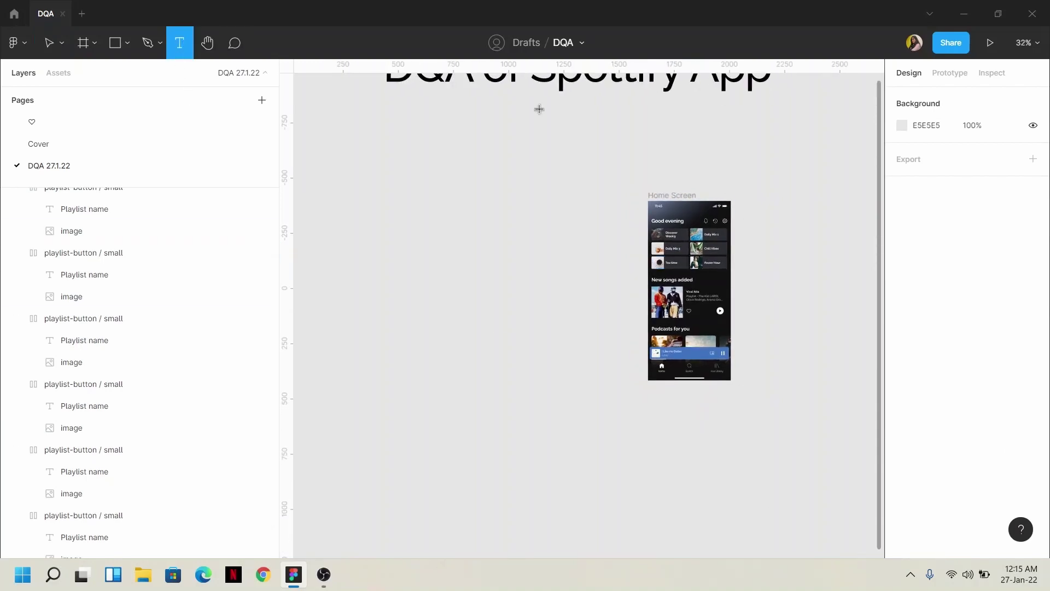
click(652, 145)
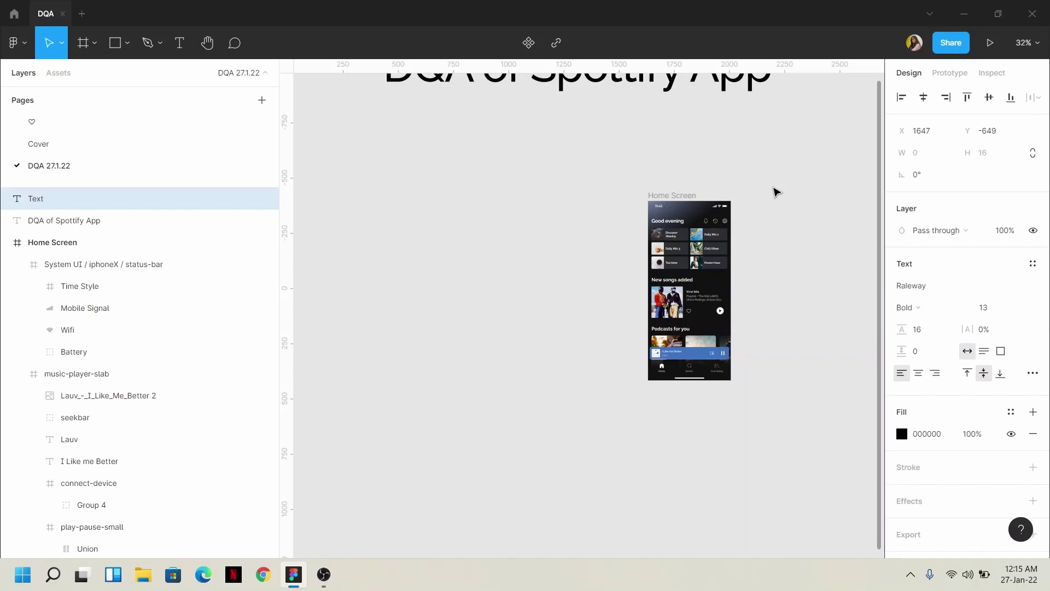
text(UI)
click(988, 307)
text(100)
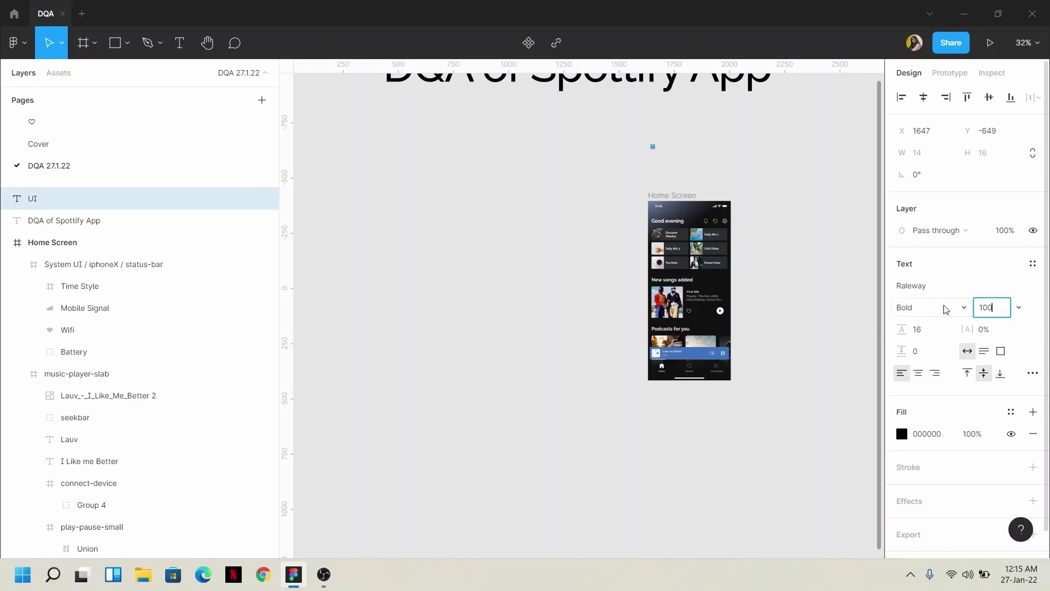
click(960, 308)
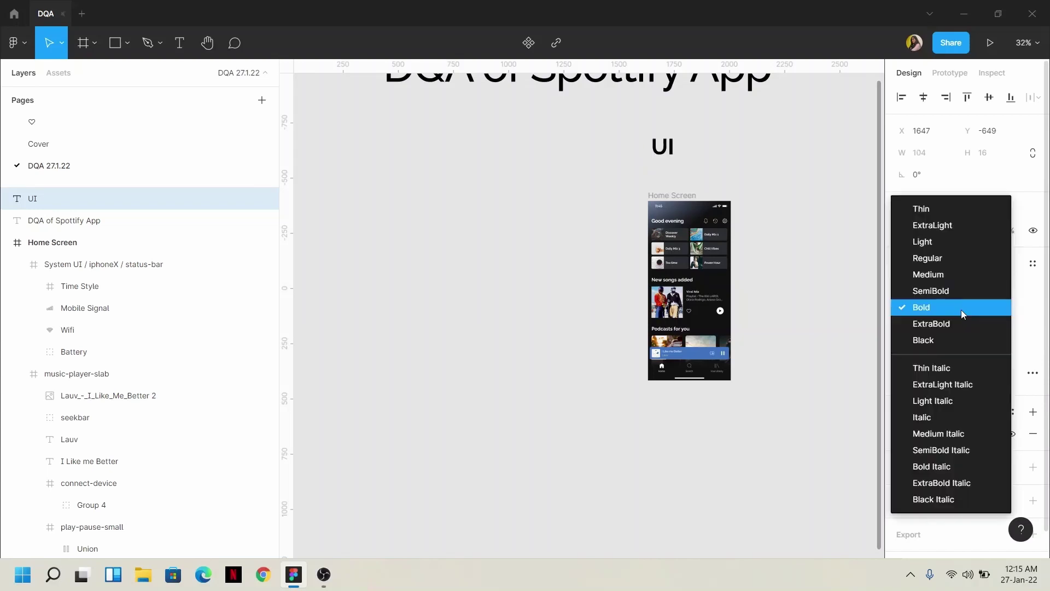
click(812, 225)
scroll(793, 240, right, 1)
key(Escape)
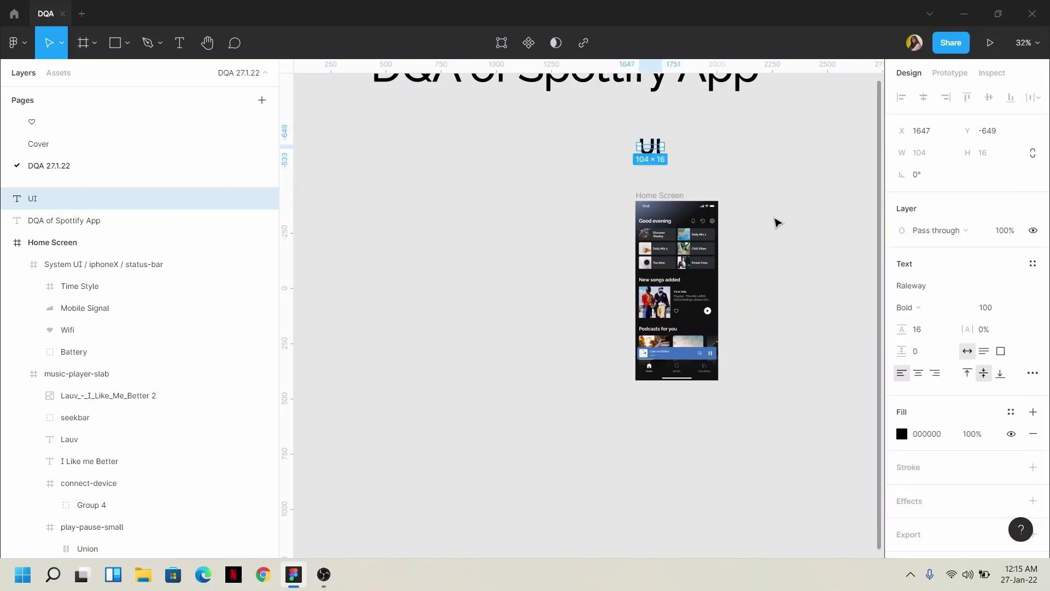
- Set the line height of the "UI" heading to Auto
click(654, 129)
click(654, 147)
click(919, 330)
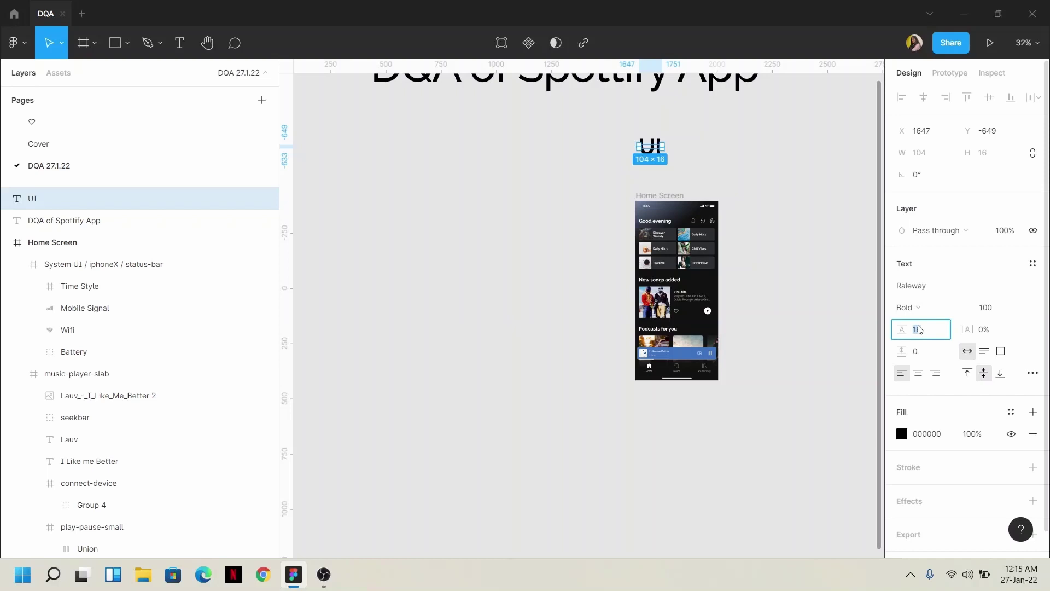
text(auto)
key(Return)
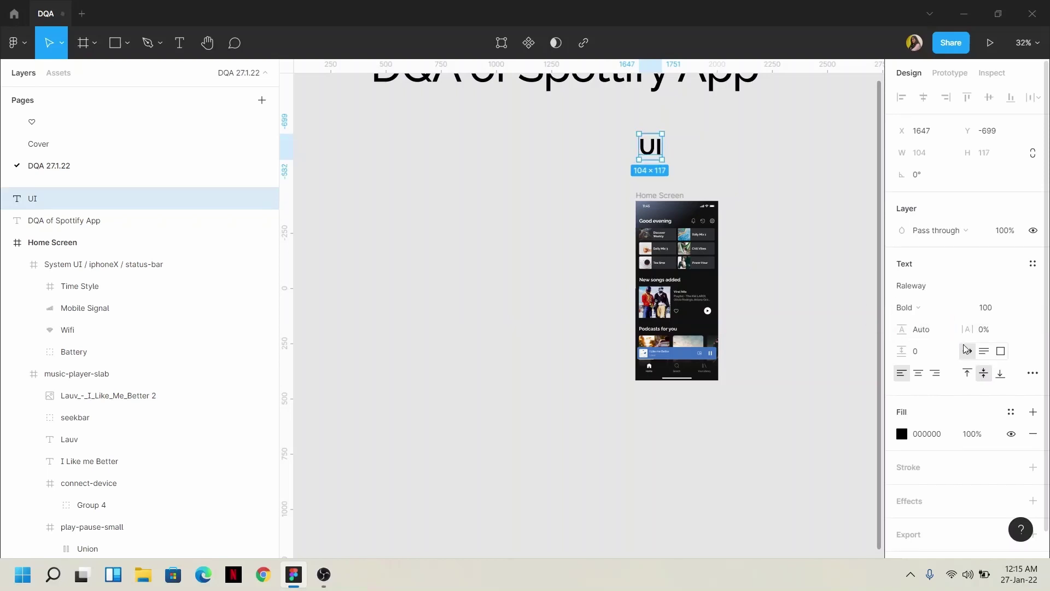
click(811, 289)
- Duplicate the Home Screen frame twice in an evenly spaced column below the original, the last copy at about Y 1375
scroll(812, 288, down, 1)
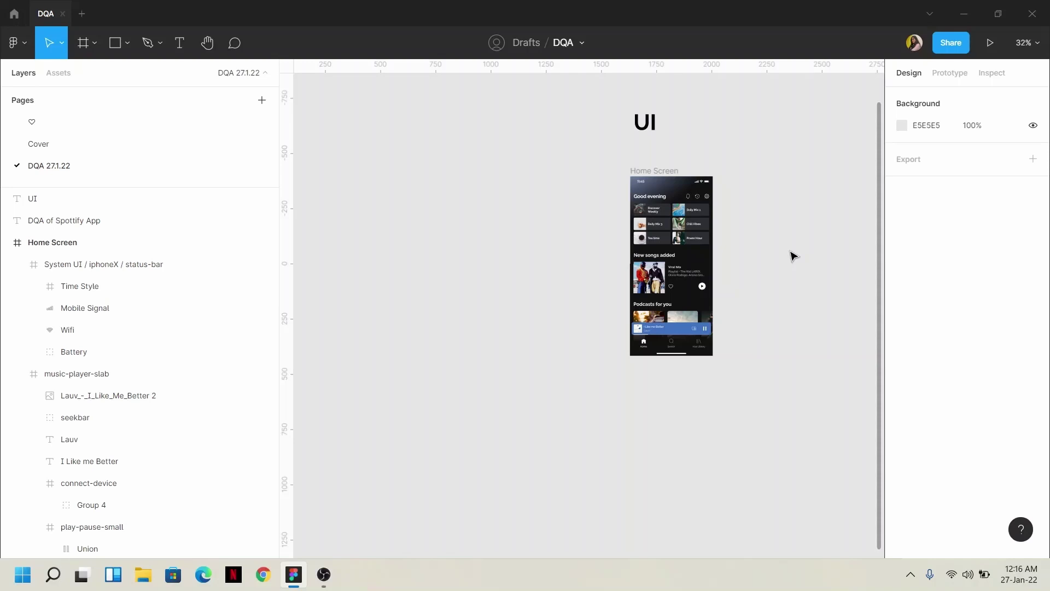
scroll(793, 256, down, 1)
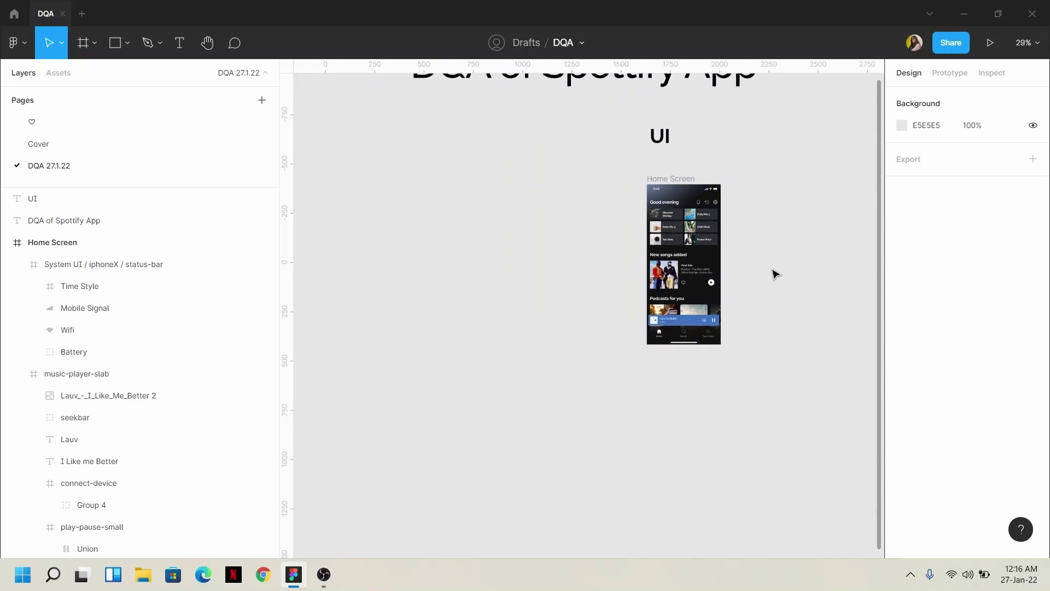
scroll(773, 271, right, 3)
click(597, 179)
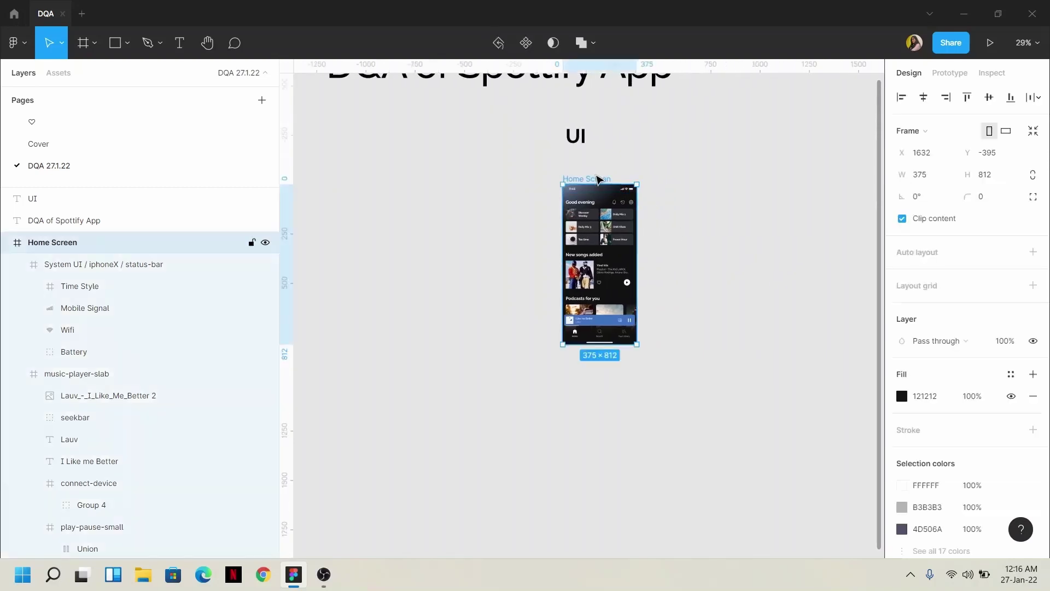
drag(609, 208, 616, 542)
scroll(630, 382, down, 2)
scroll(665, 428, down, 2)
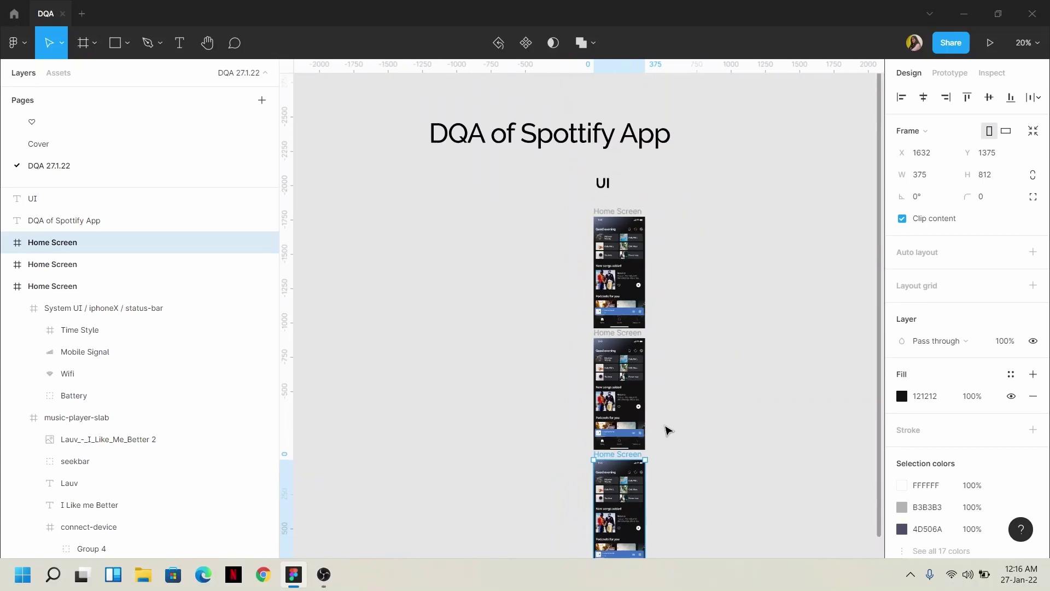
click(537, 283)
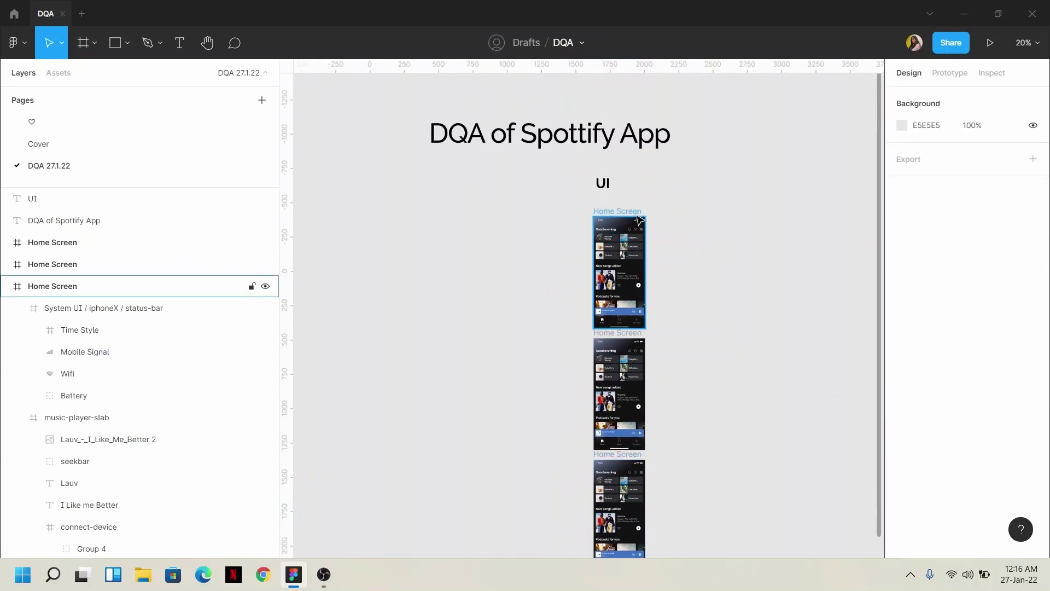
scroll(604, 221, up, 1)
scroll(604, 219, up, 2)
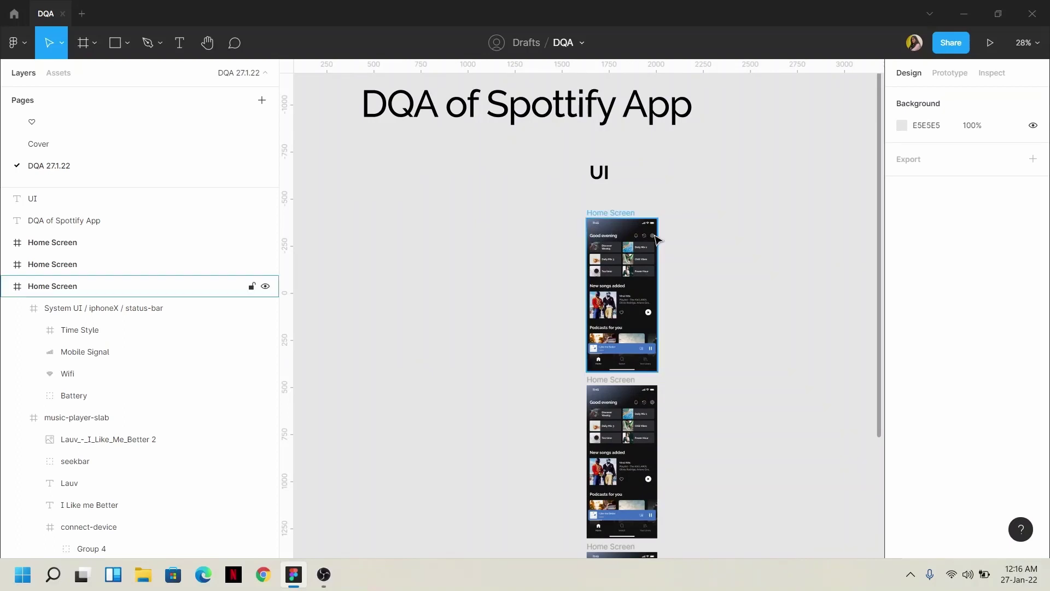
scroll(613, 277, up, 2)
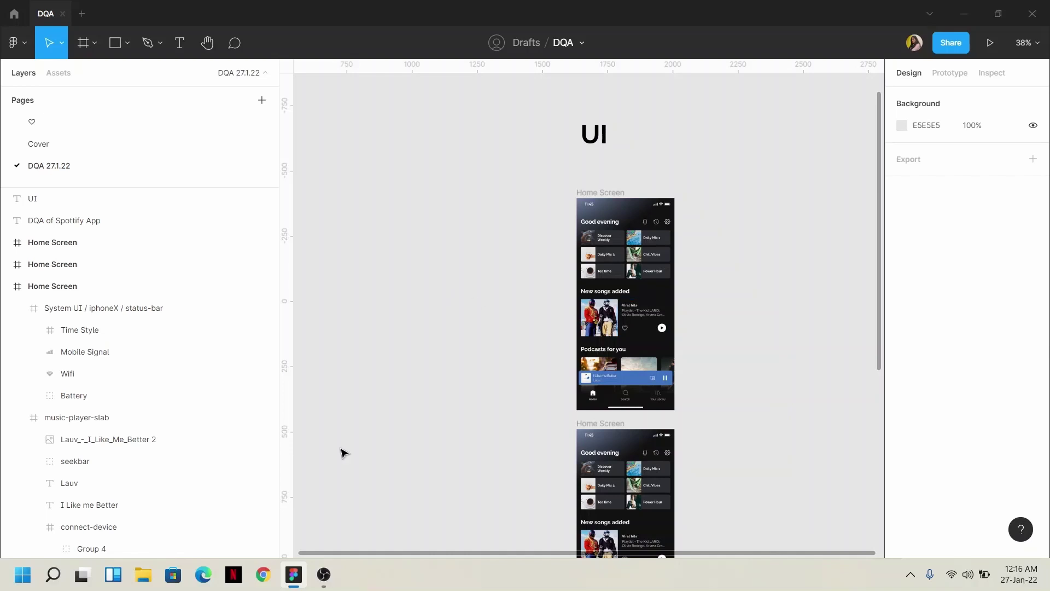
- Switch to File Explorer and import the app screenshot from the Desktop's Spotify folder onto the DQA canvas
click(154, 575)
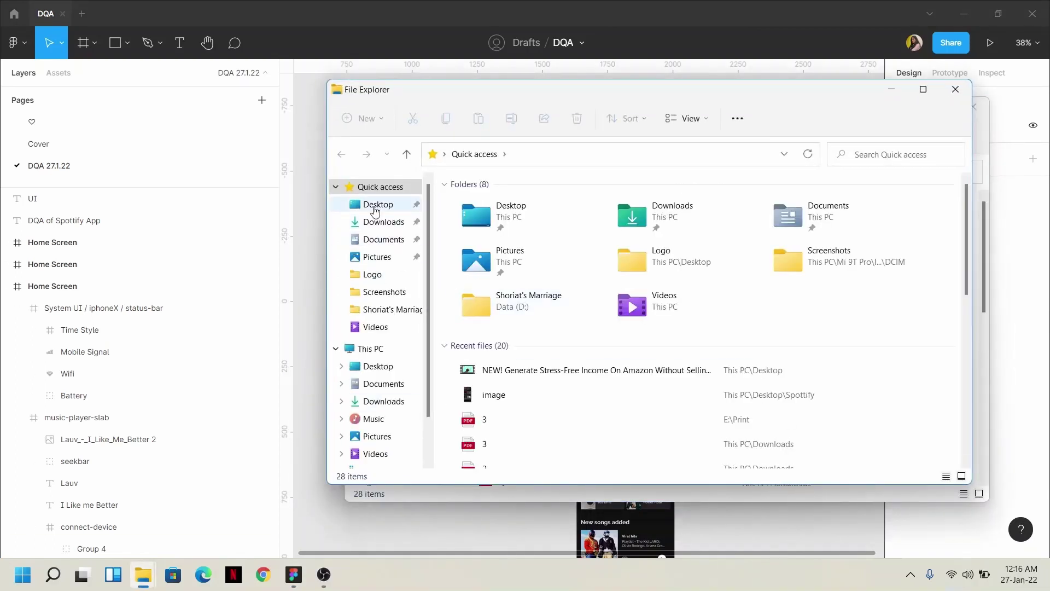
click(376, 205)
click(772, 211)
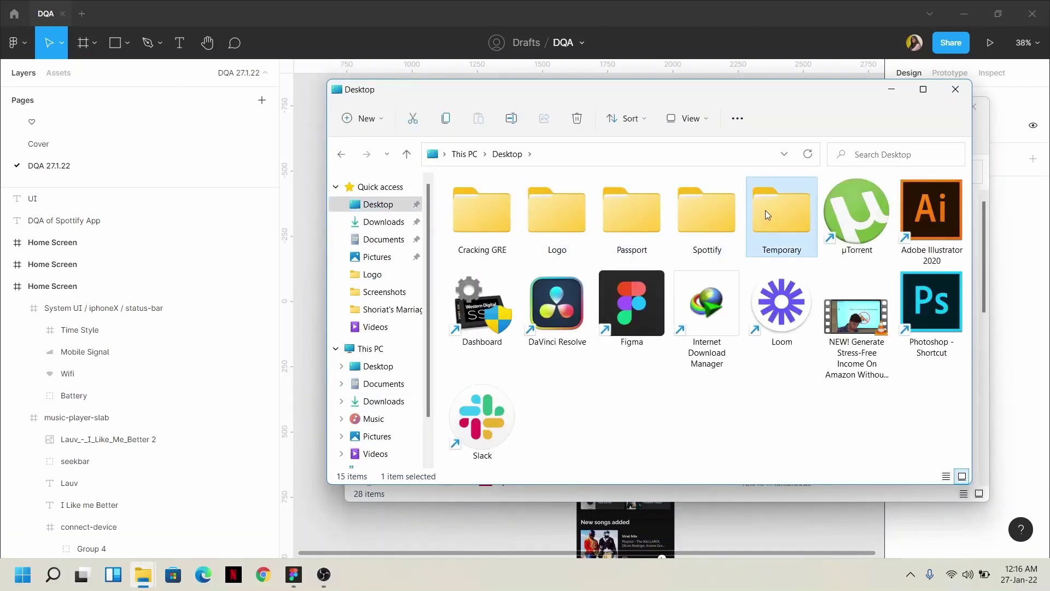
double_click(718, 218)
click(477, 229)
drag(477, 229, 319, 288)
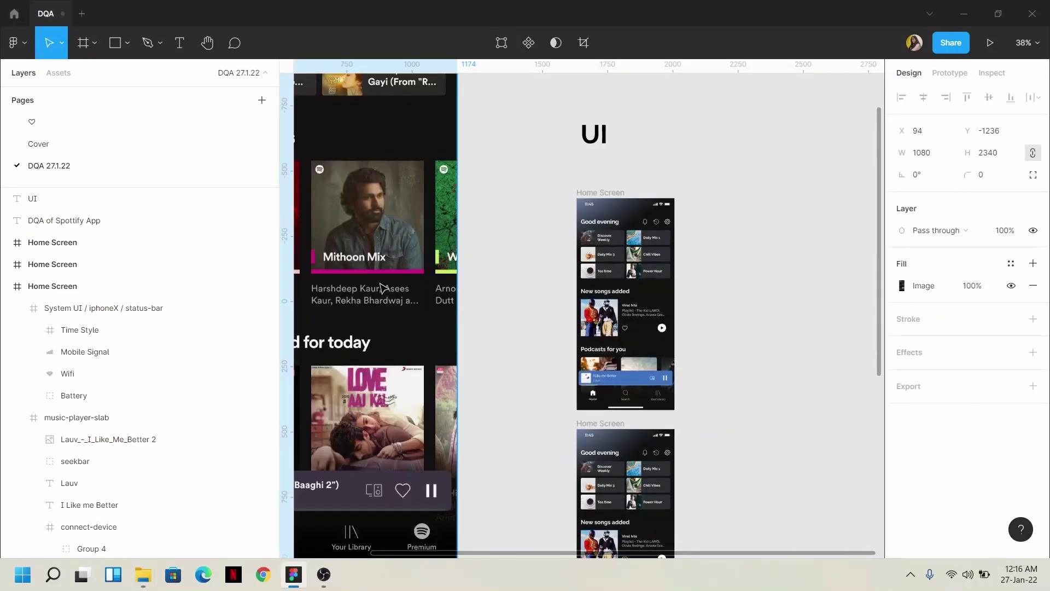
- Move the imported screenshot beside the first Home Screen frame, to about X 310, Y -395
scroll(381, 286, down, 5)
drag(360, 318, 519, 405)
click(691, 331)
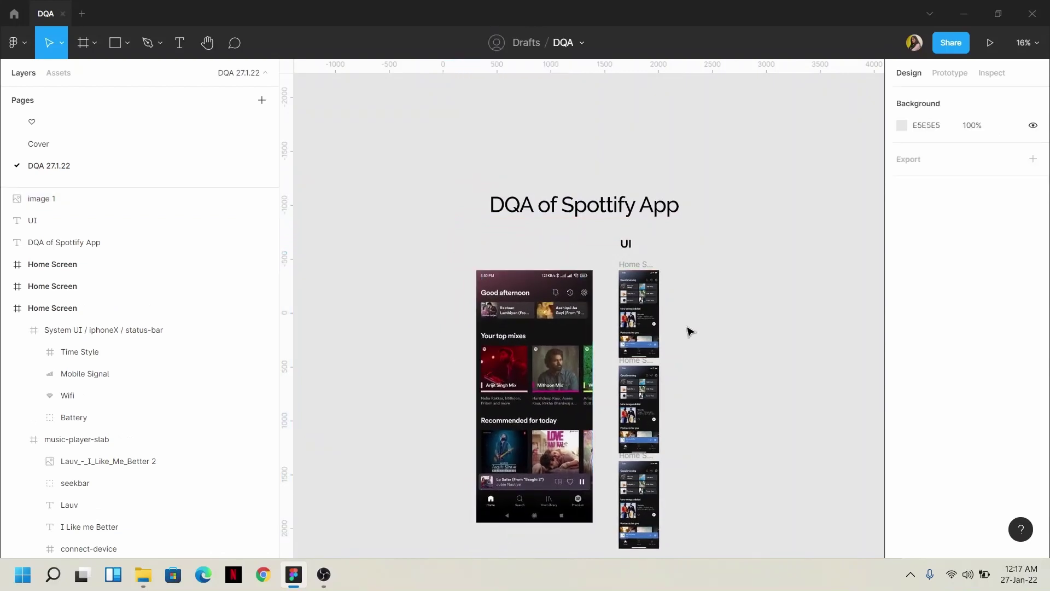
- Duplicate the "UI" heading to about X 1210, Y -699 above the screenshot and change the copy's text to "SS"
click(626, 242)
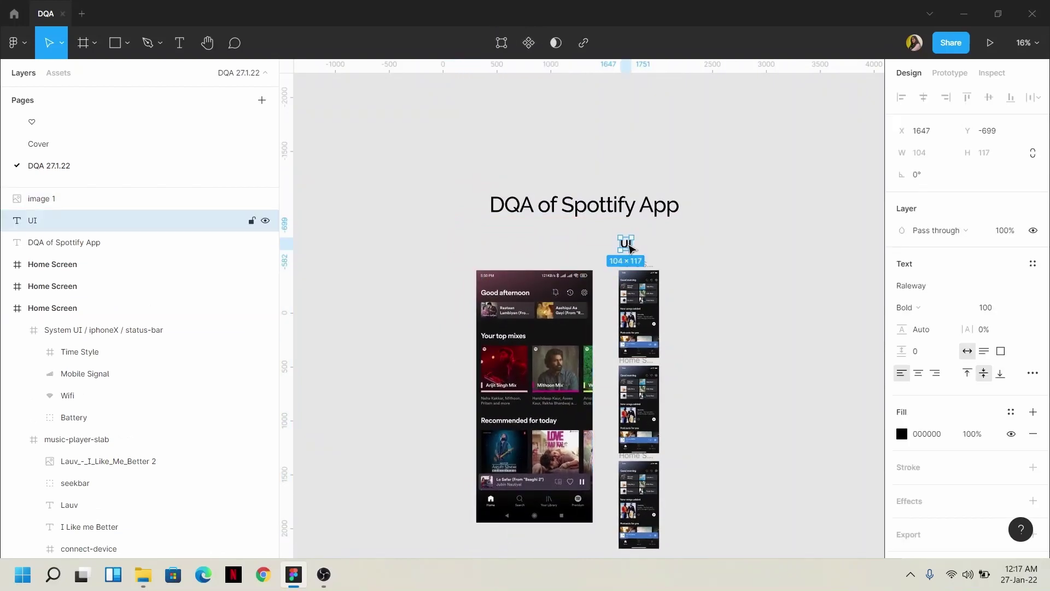
drag(630, 245, 577, 253)
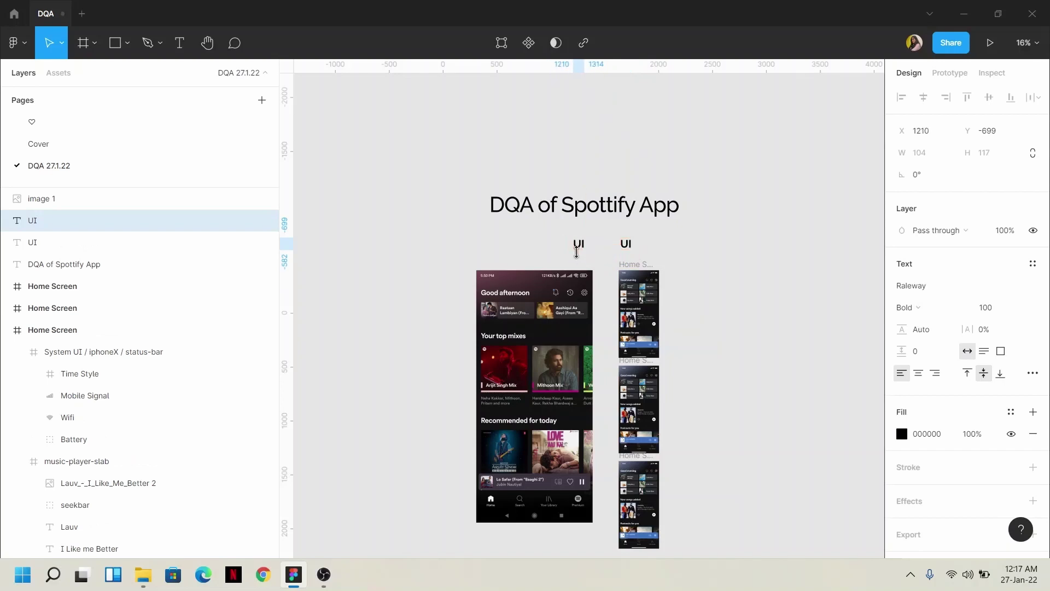
double_click(579, 244)
text(SS)
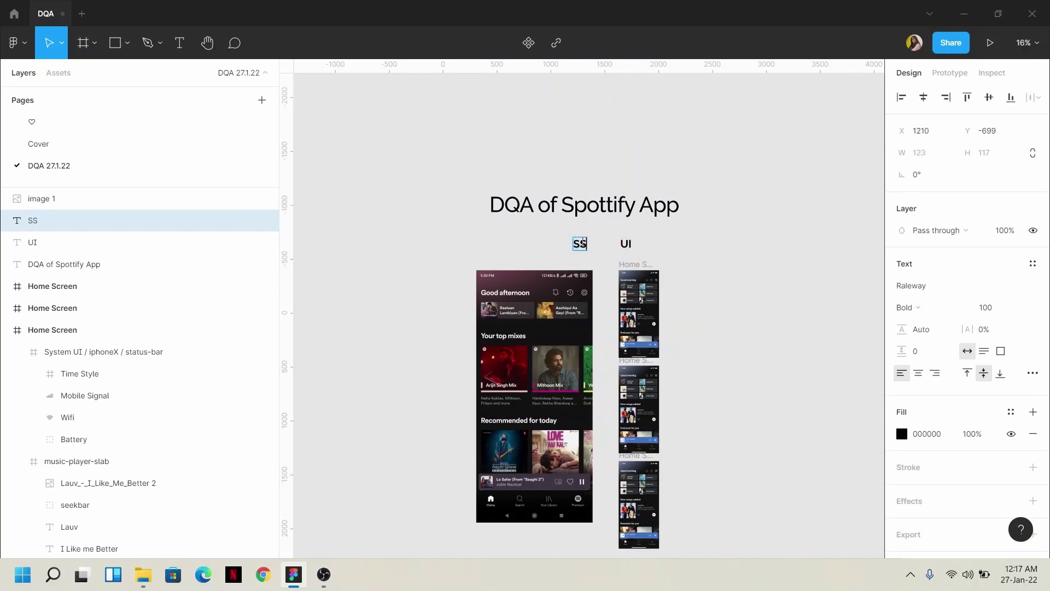
key(Escape)
- Check the first Home Screen frame's size and set the screenshot's width to 375 with its proportions kept
scroll(605, 264, up, 2)
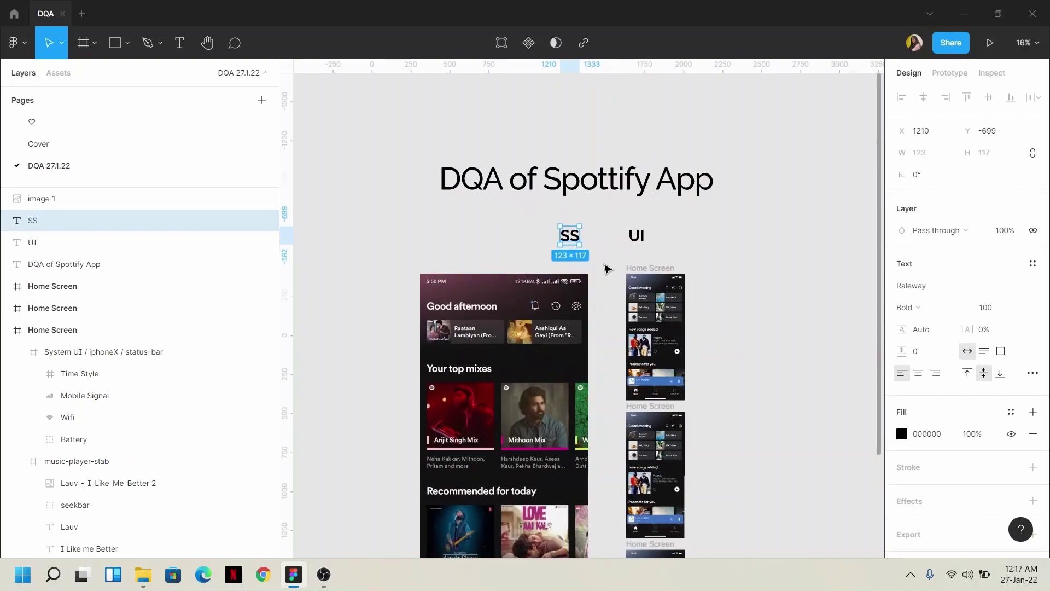
scroll(605, 268, down, 2)
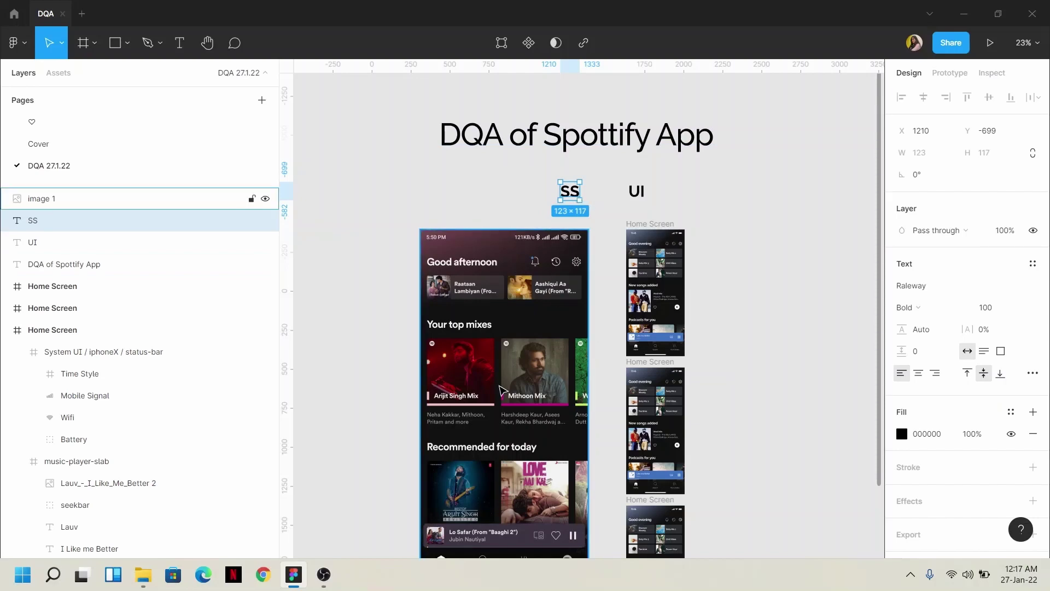
scroll(602, 349, up, 2)
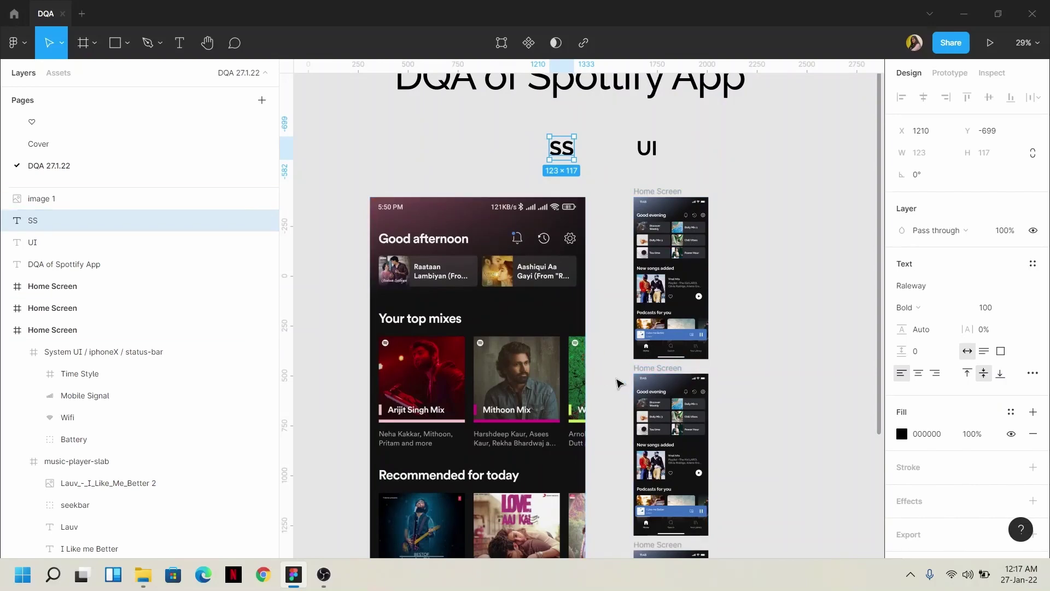
scroll(617, 379, down, 2)
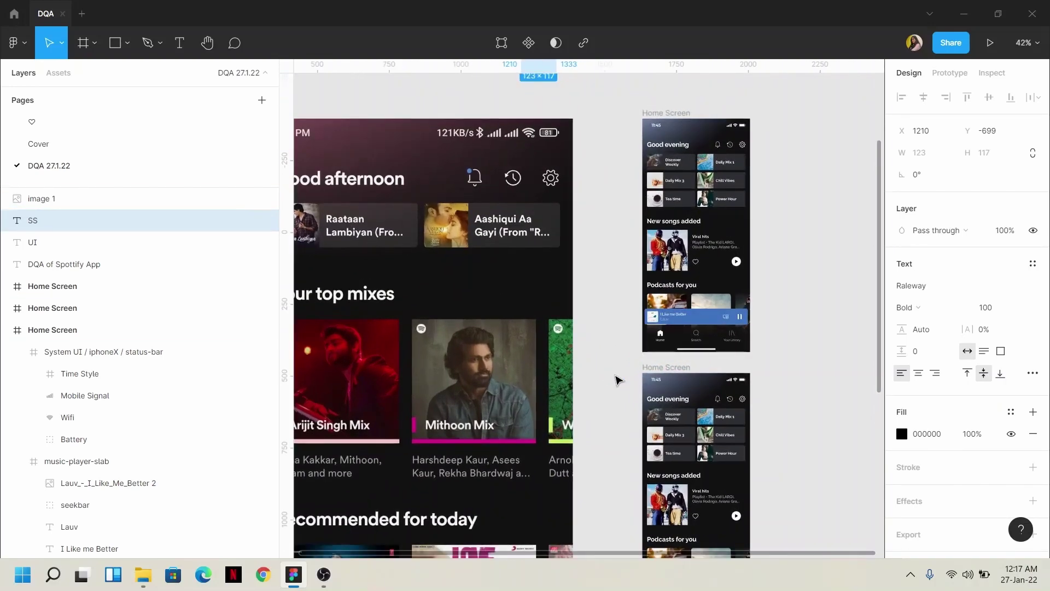
click(659, 221)
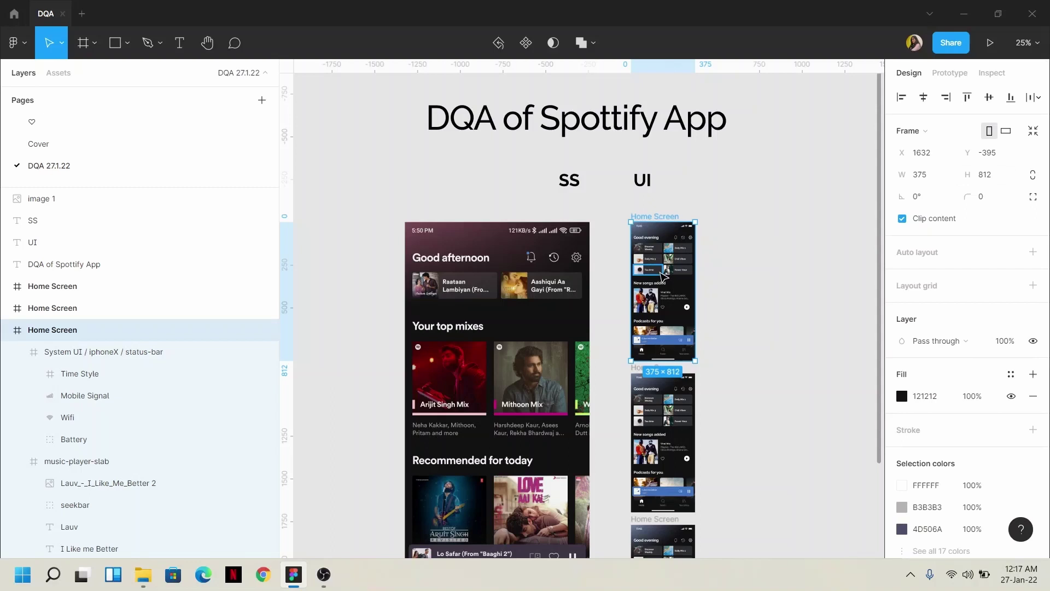
click(560, 281)
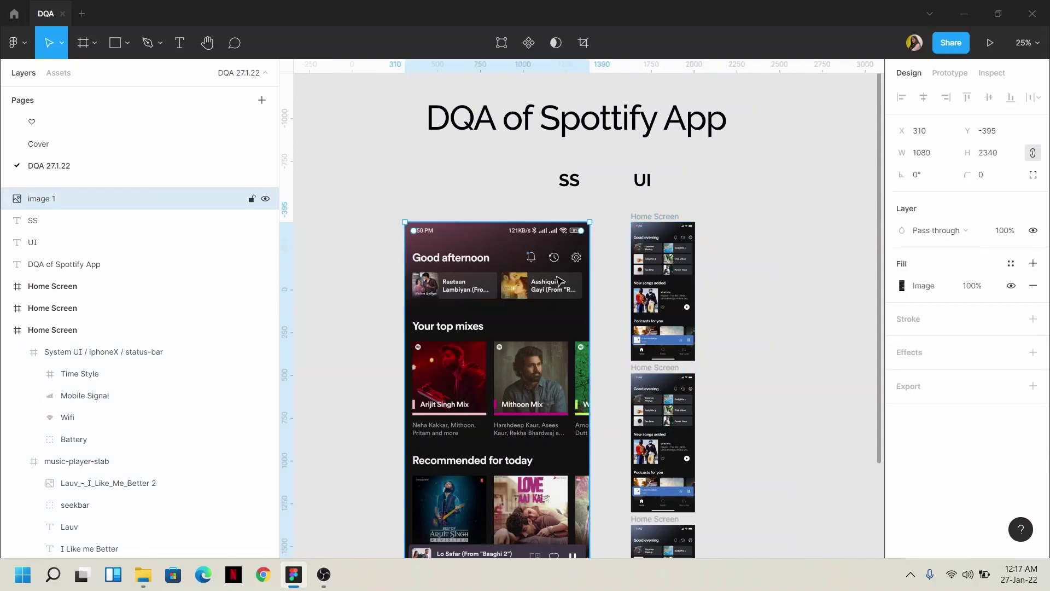
click(927, 153)
text(375)
key(Return)
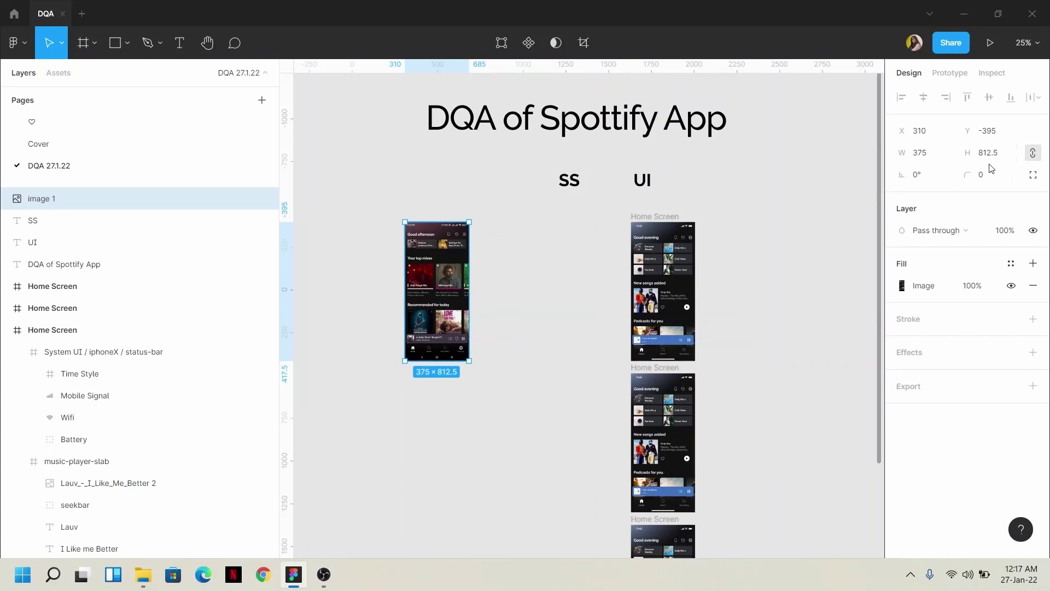
- Move the resized screenshot under the "SS" heading, to about X 1084, Y -393
double_click(472, 282)
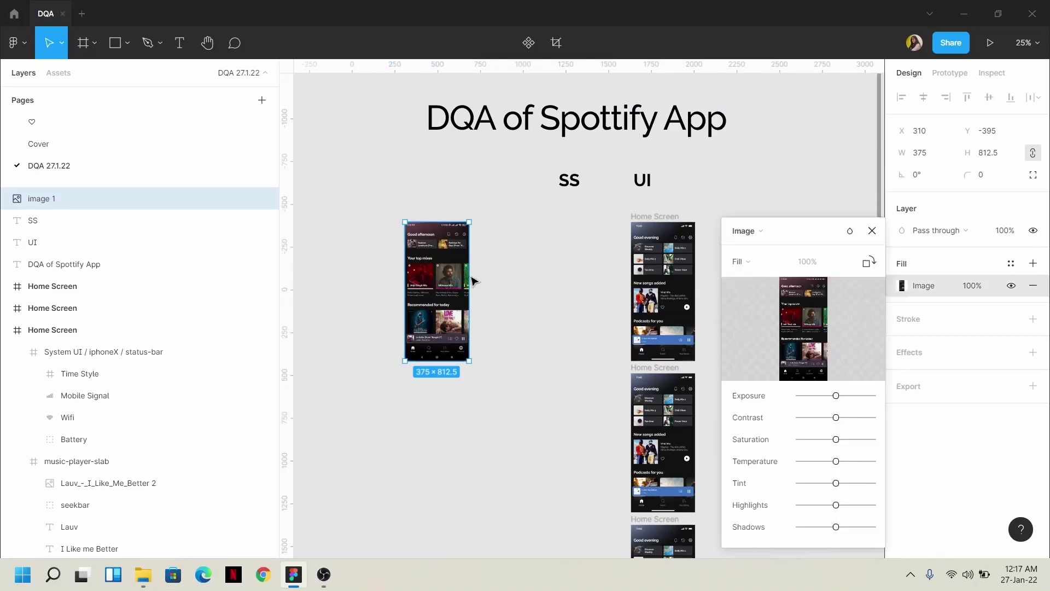
click(872, 230)
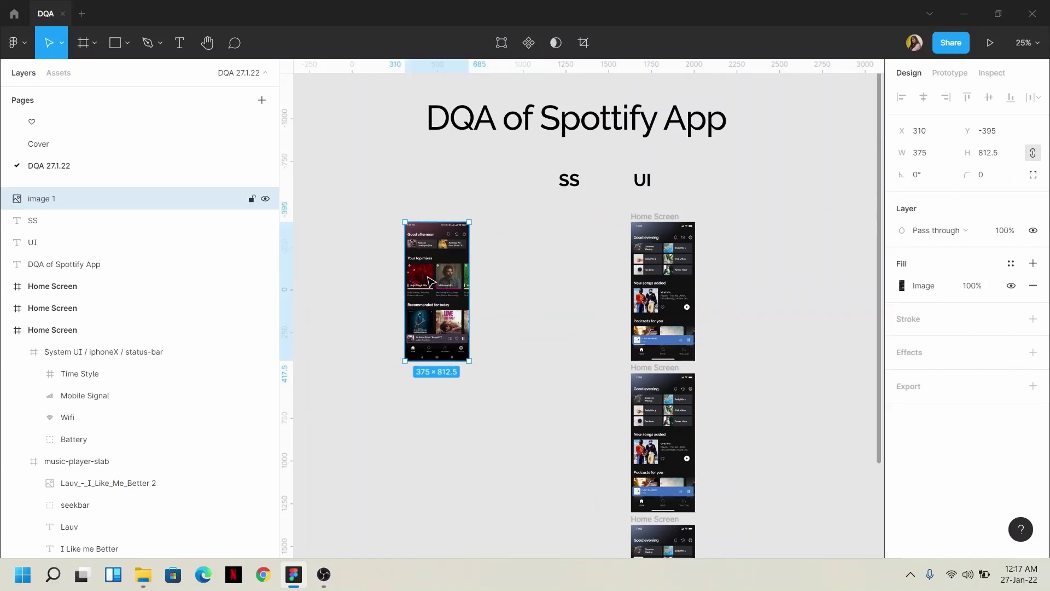
drag(431, 282, 567, 285)
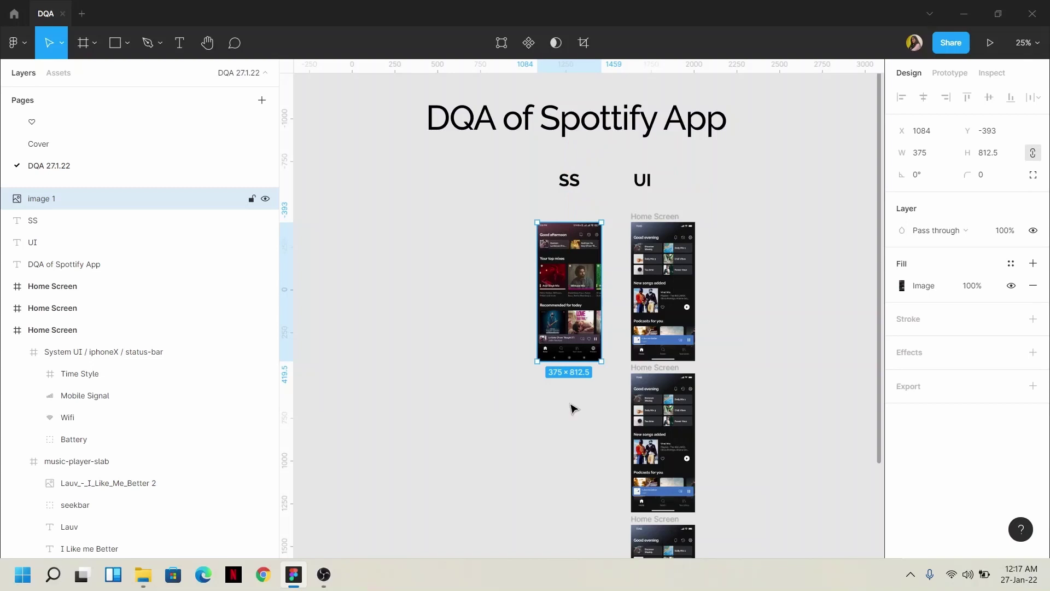
- Examine the screenshot and the first Home Screen frame side by side, comparing their status bars, headers, icons and card layout
scroll(640, 408, down, 3)
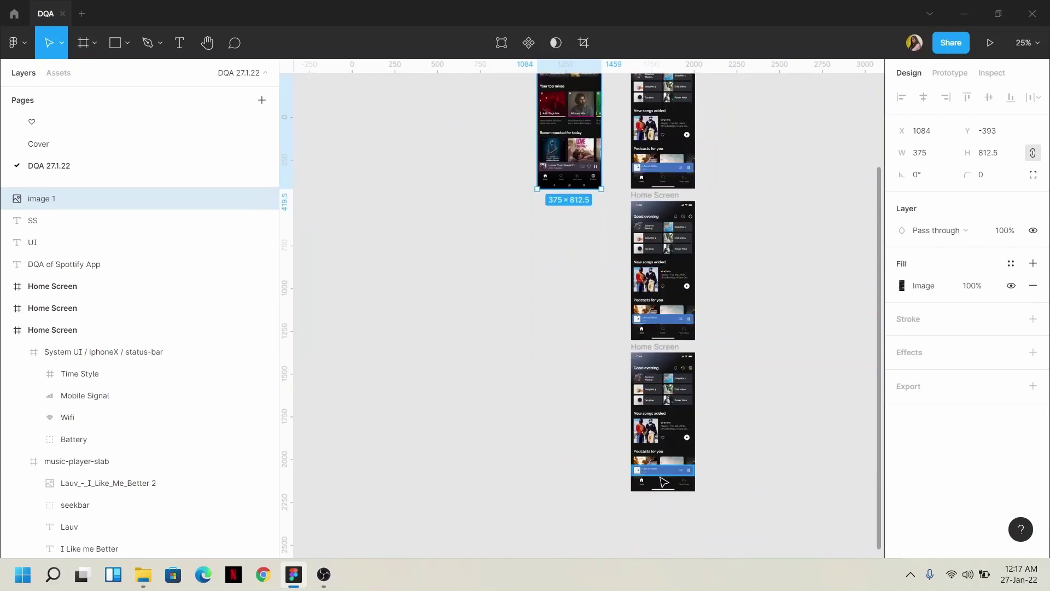
click(554, 314)
scroll(553, 314, up, 5)
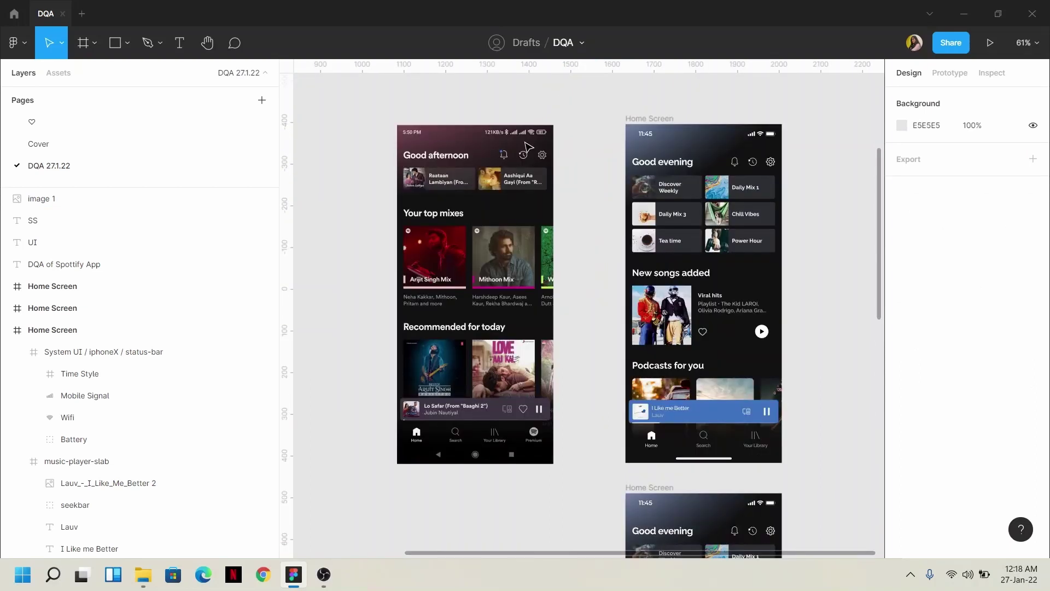
click(527, 147)
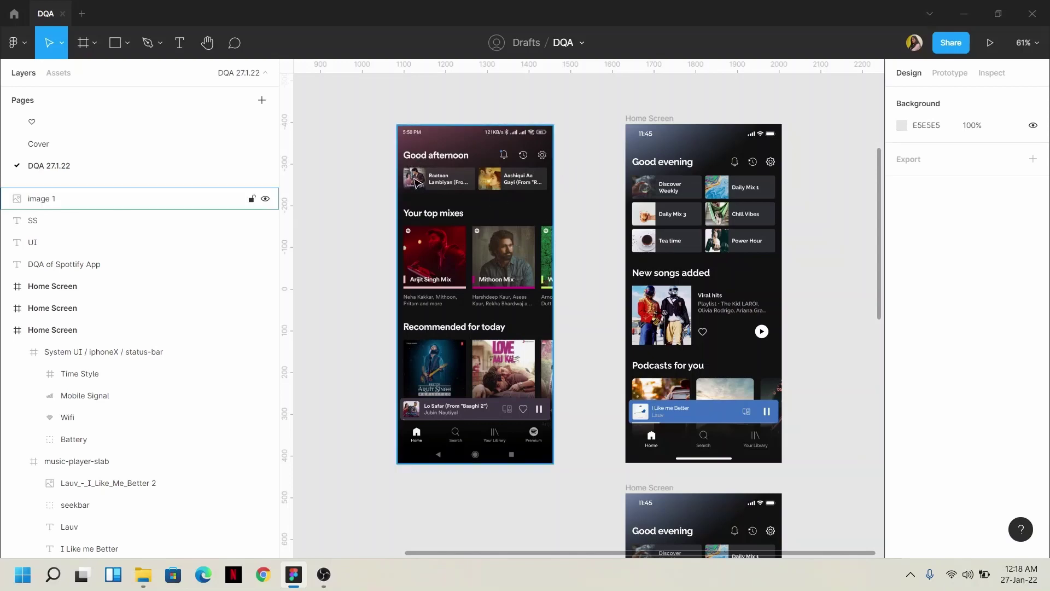
scroll(416, 181, up, 3)
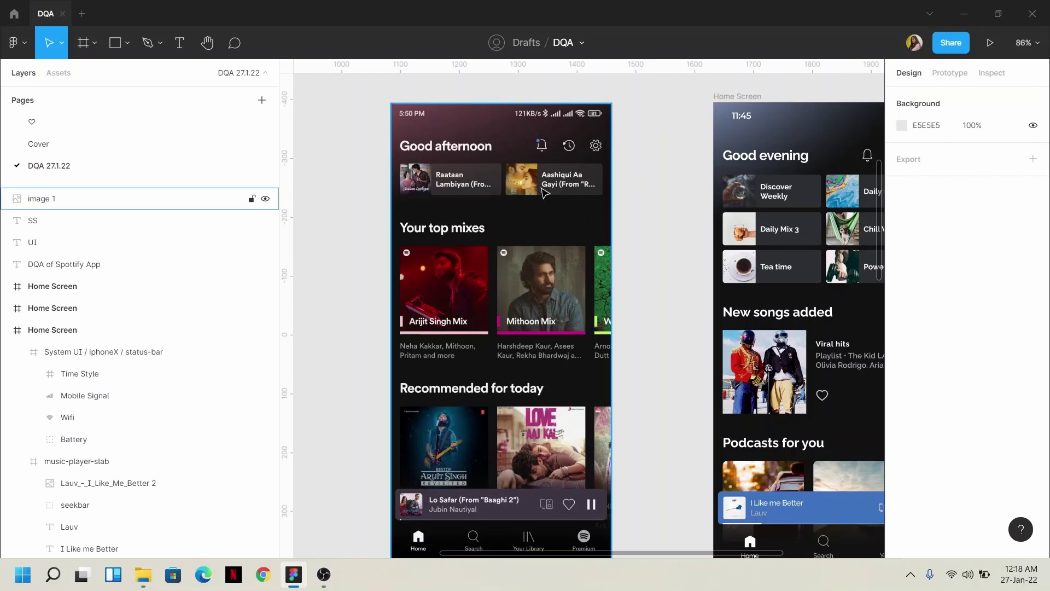
scroll(650, 159, up, 3)
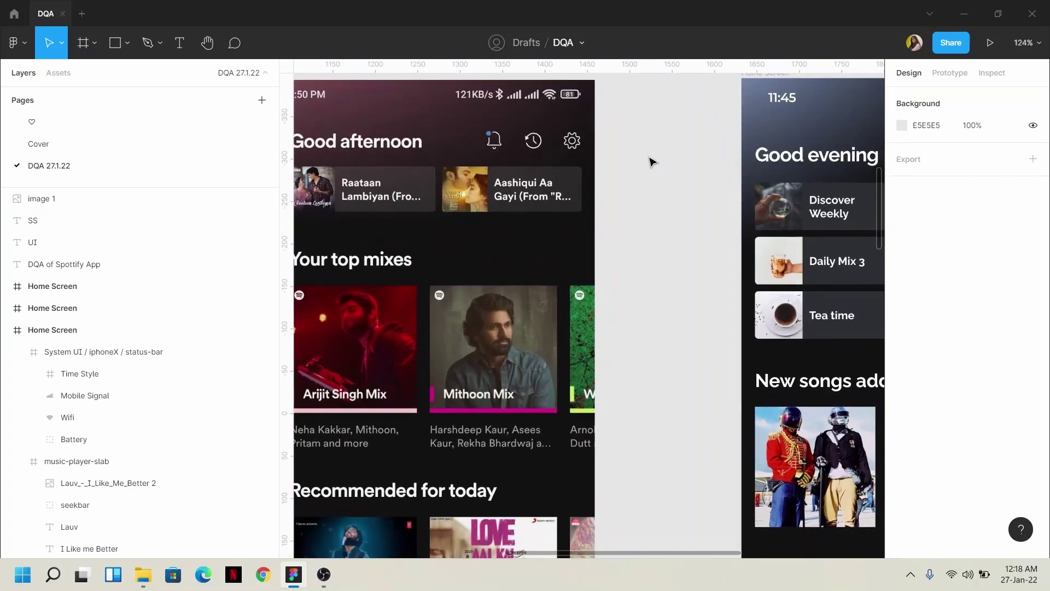
scroll(623, 212, left, 2)
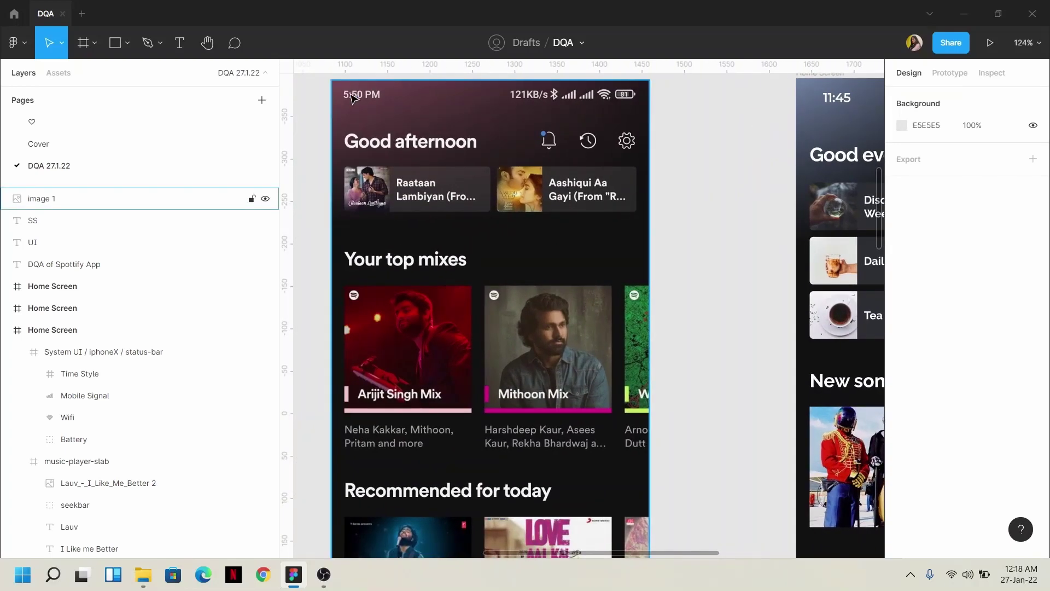
scroll(600, 159, right, 10)
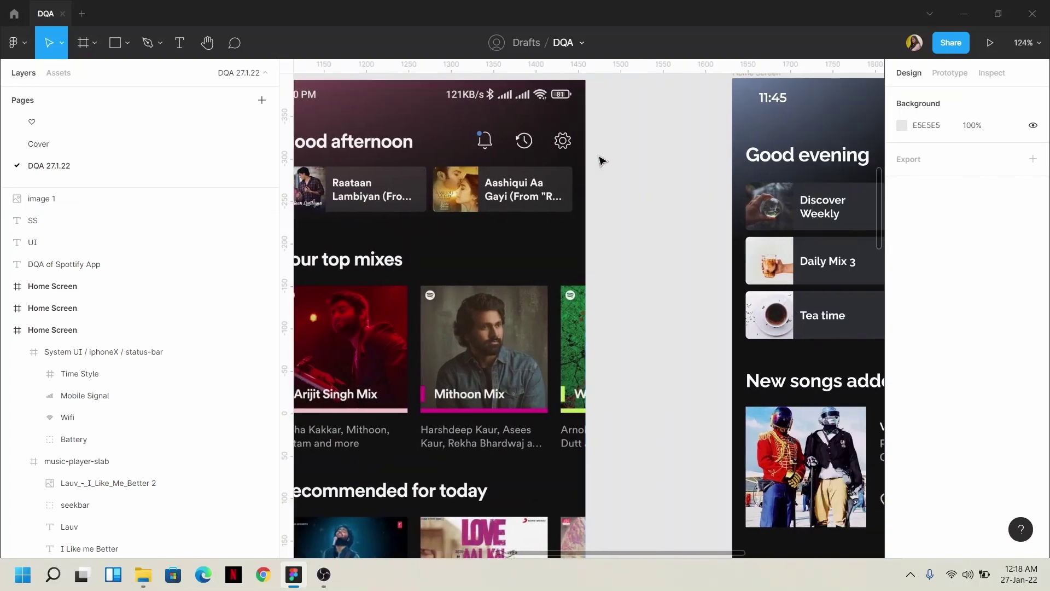
scroll(600, 159, right, 1)
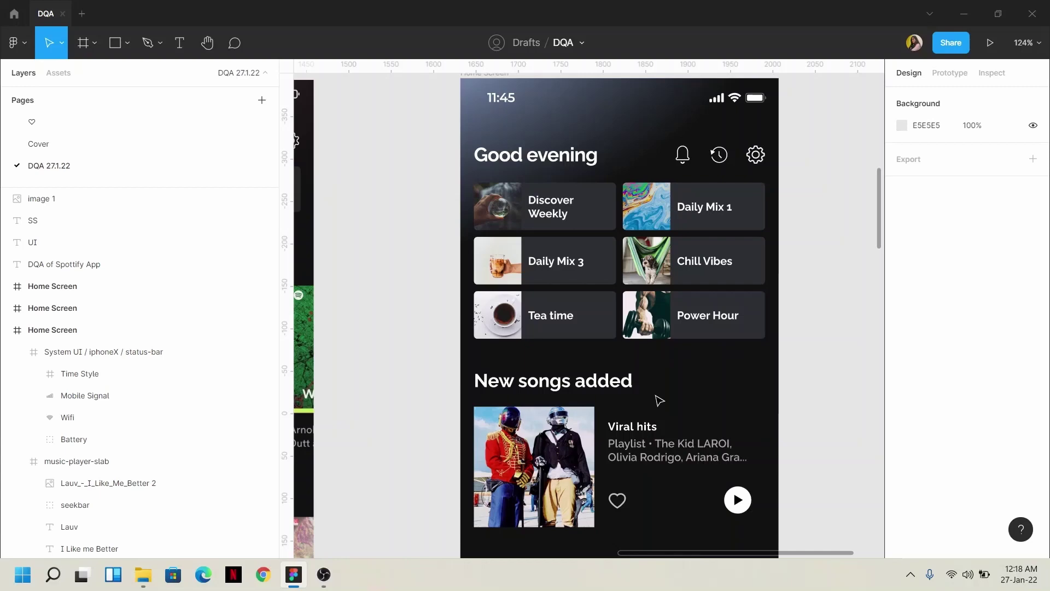
scroll(464, 351, down, 4)
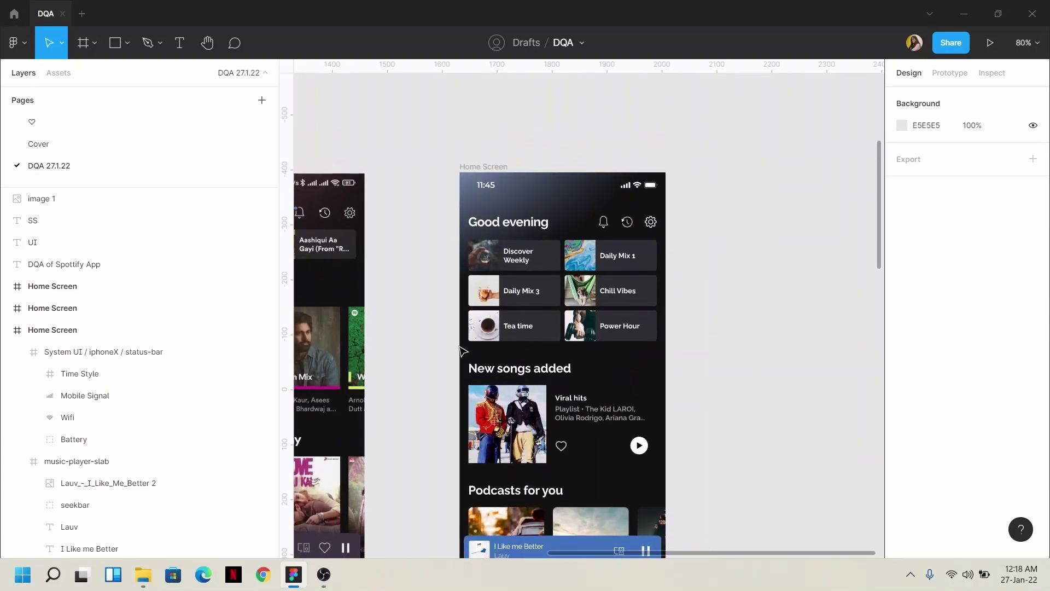
scroll(464, 351, left, 5)
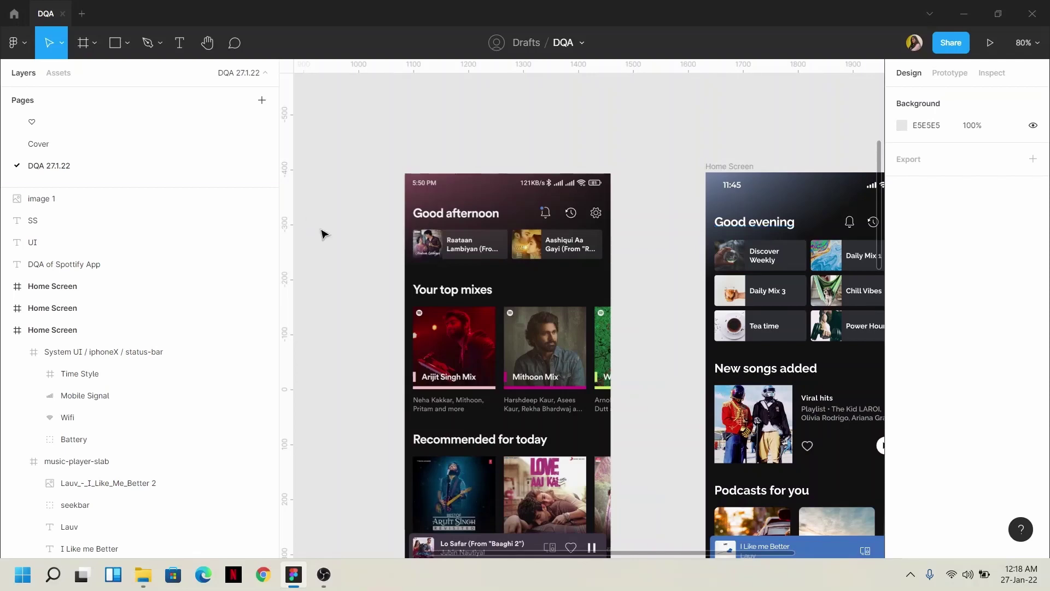
- Inspect the text properties of the Home Screen frame's "Good evening" heading against the greeting in the screenshot
click(484, 240)
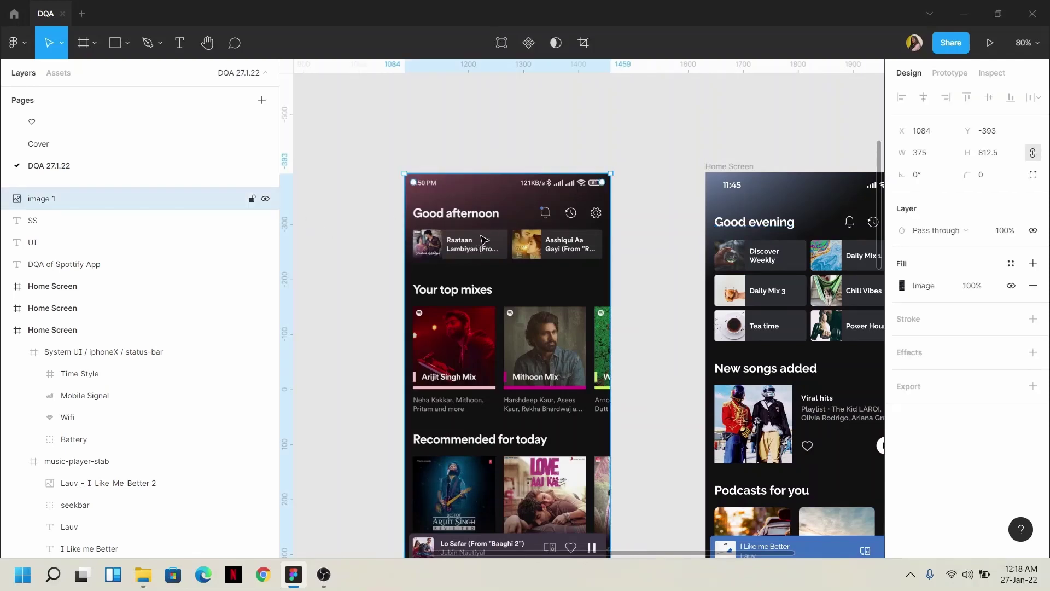
click(485, 164)
click(752, 221)
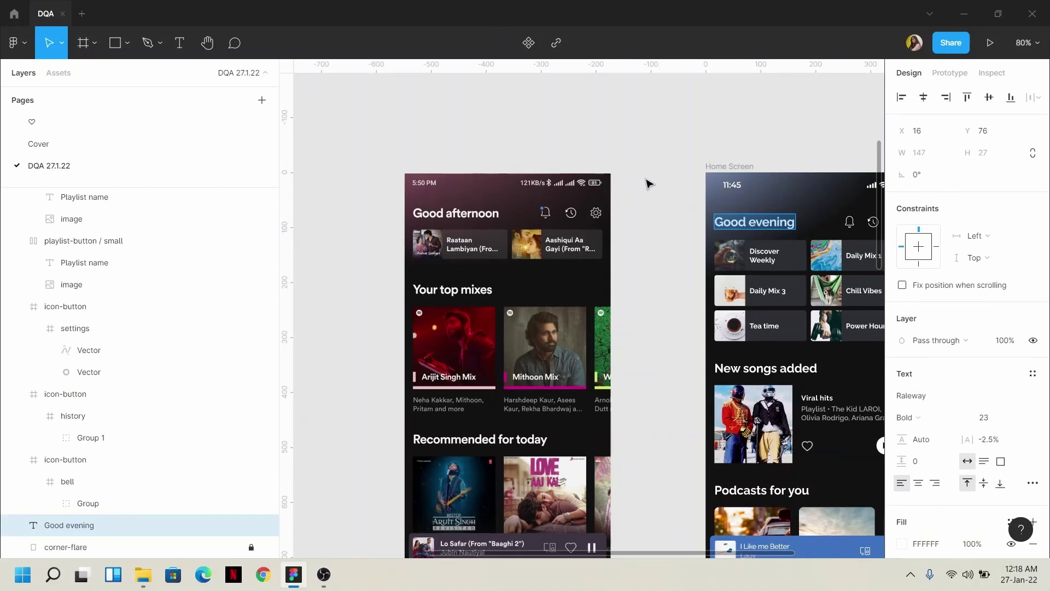
click(645, 228)
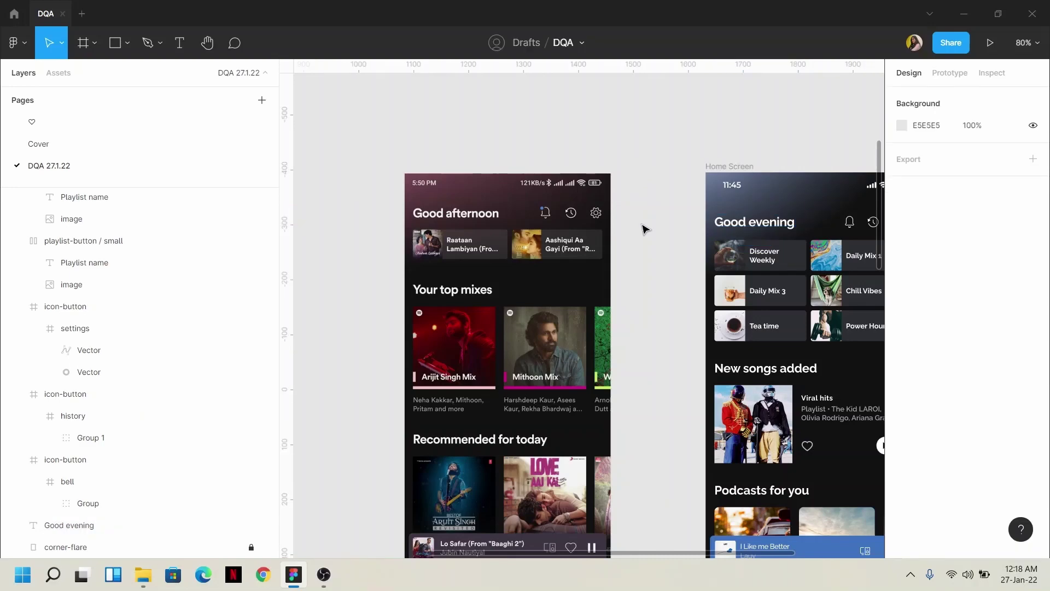
click(528, 297)
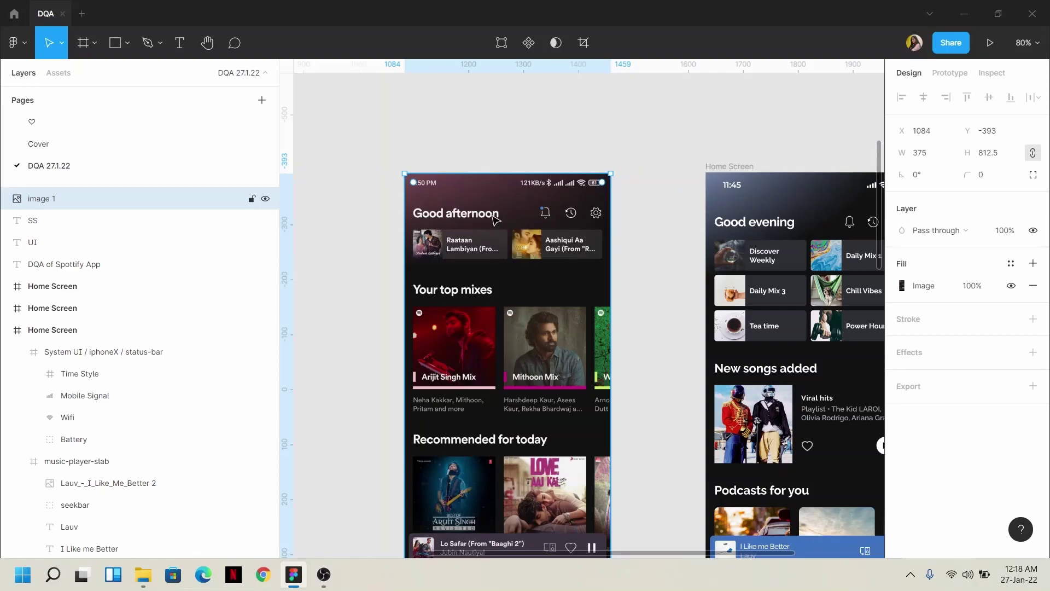
click(629, 226)
- Duplicate the frame's "Good evening" heading, bring the copy to the front, and place it over the screenshot's greeting at about X 1099, Y -319
click(742, 229)
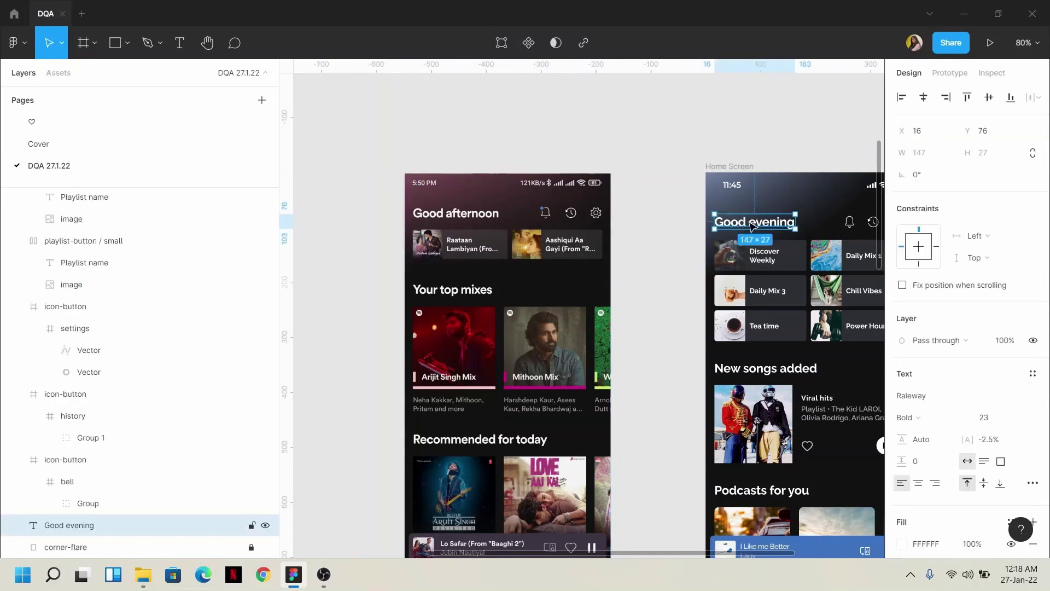
drag(754, 225, 444, 158)
right_click(444, 158)
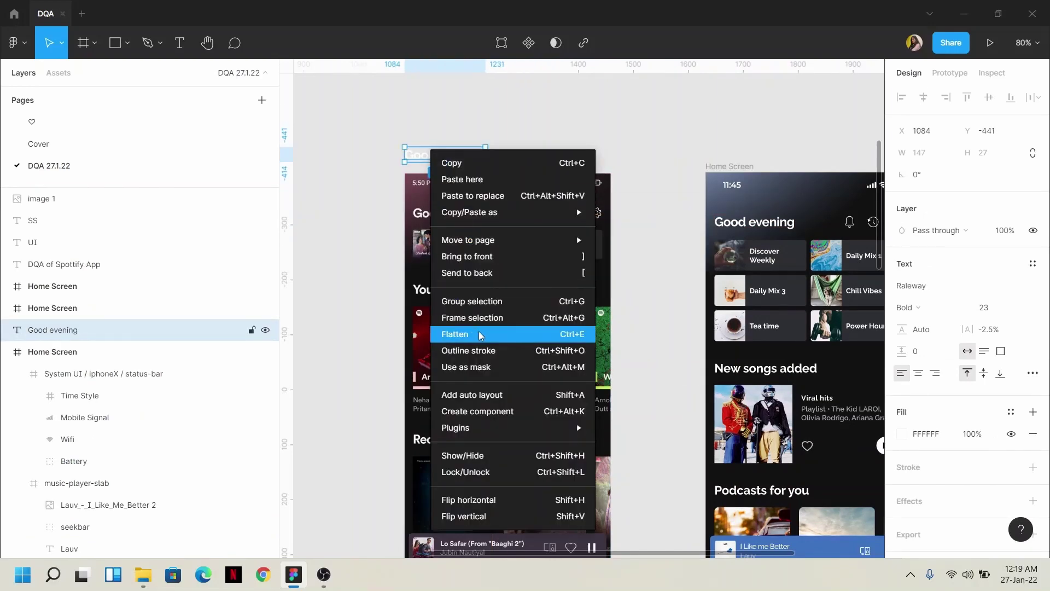
click(486, 256)
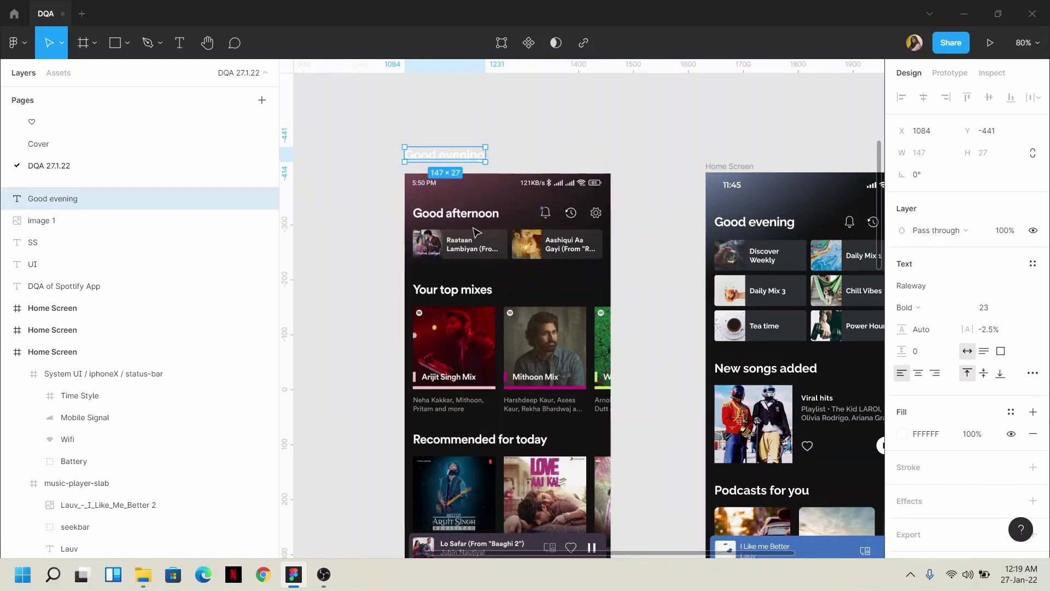
drag(447, 159, 455, 224)
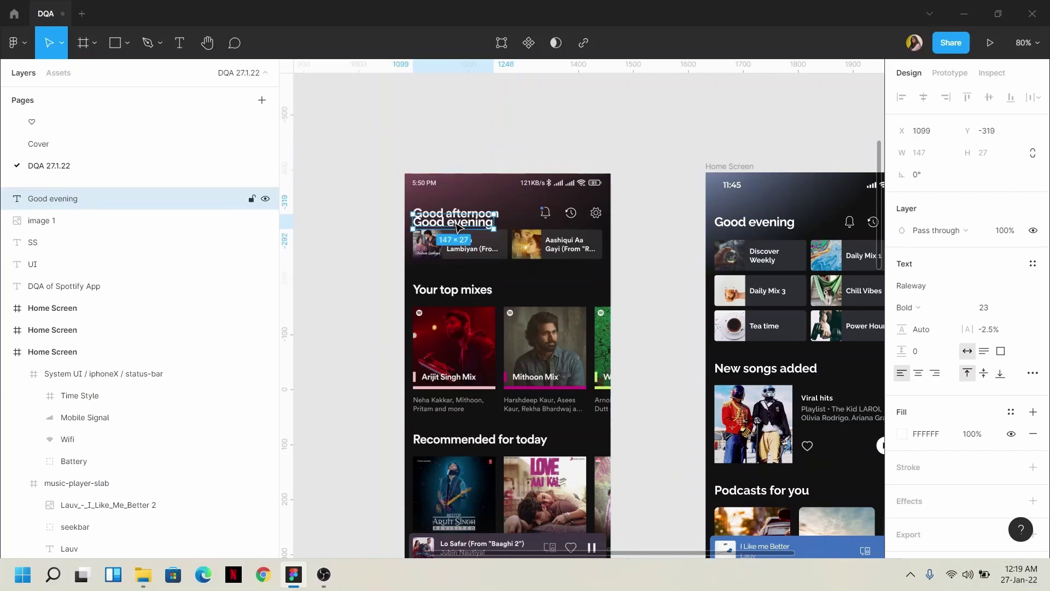
- Change the wording of the duplicated "Good evening" heading over the screenshot to "Good afternoon"
scroll(455, 223, up, 5)
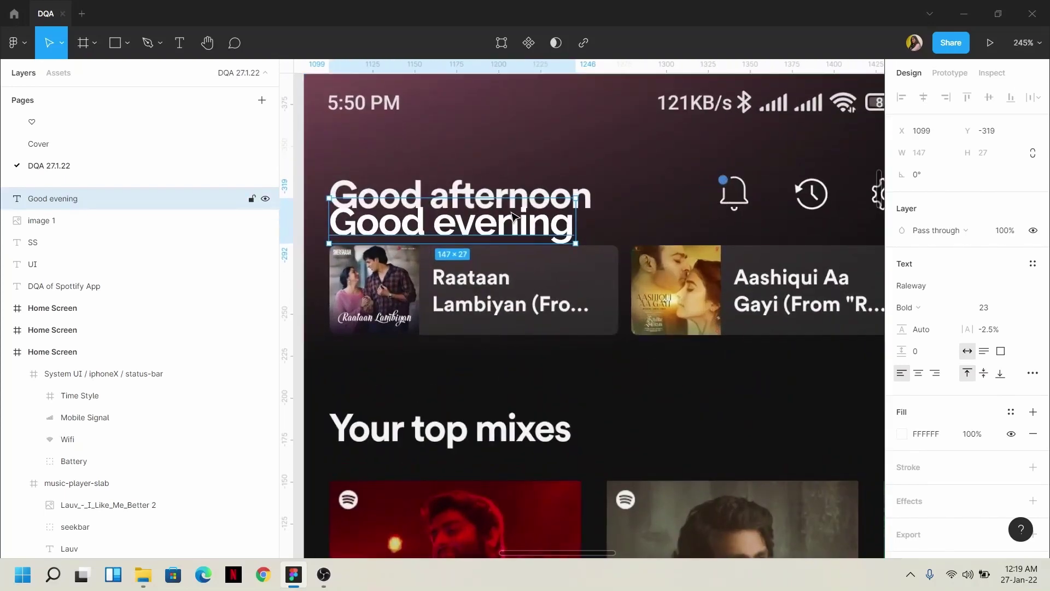
double_click(514, 220)
click(444, 224)
double_click(444, 224)
text(after)
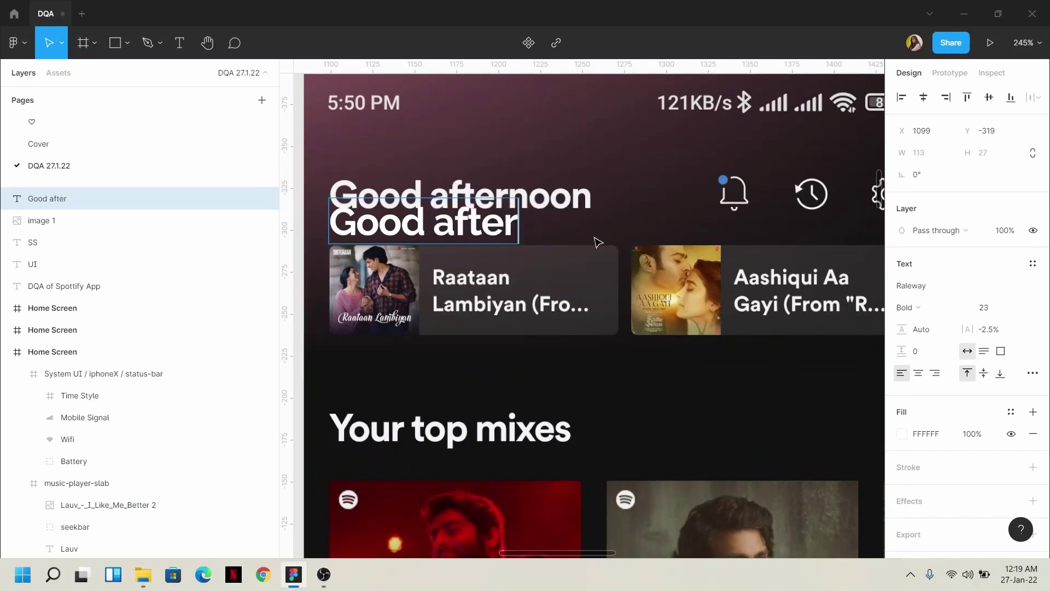
text(noon)
click(352, 258)
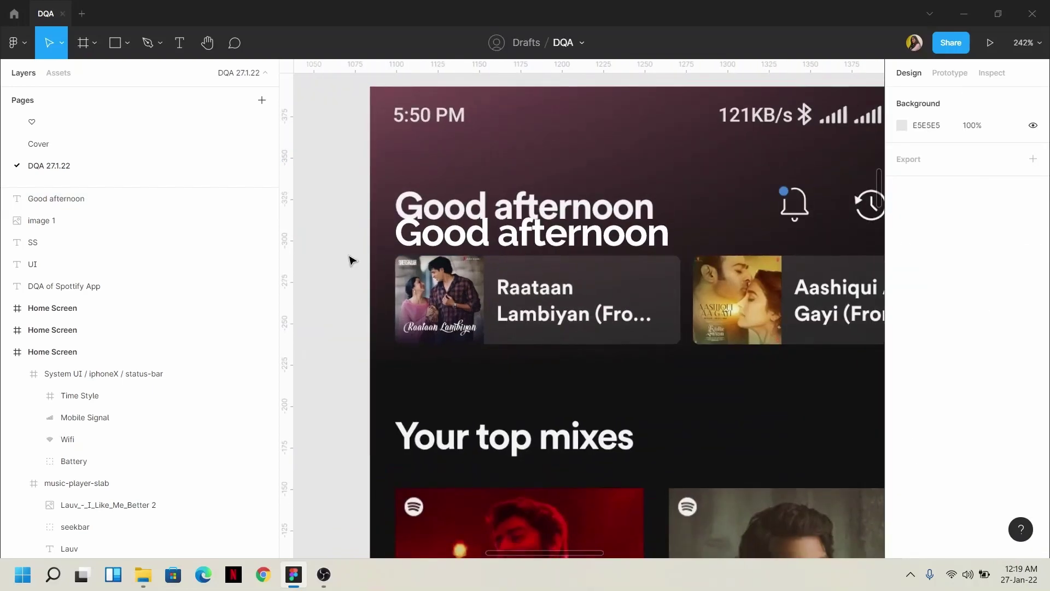
- Overlay the copied "Good afternoon" heading directly on the screenshot's greeting, at about X 1100, Y -335, to compare the lettering
scroll(476, 241, up, 3)
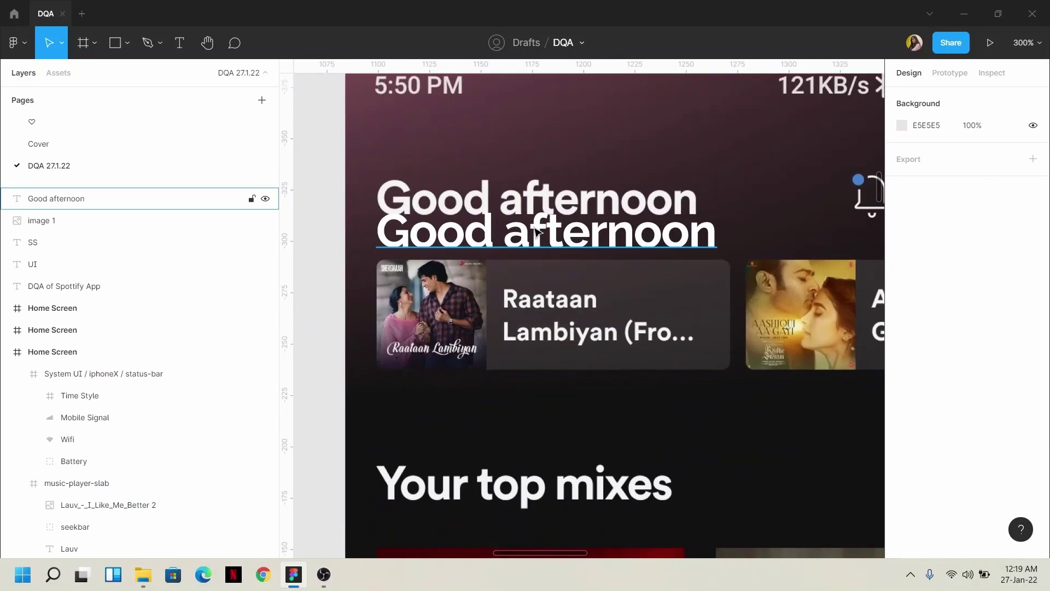
click(460, 239)
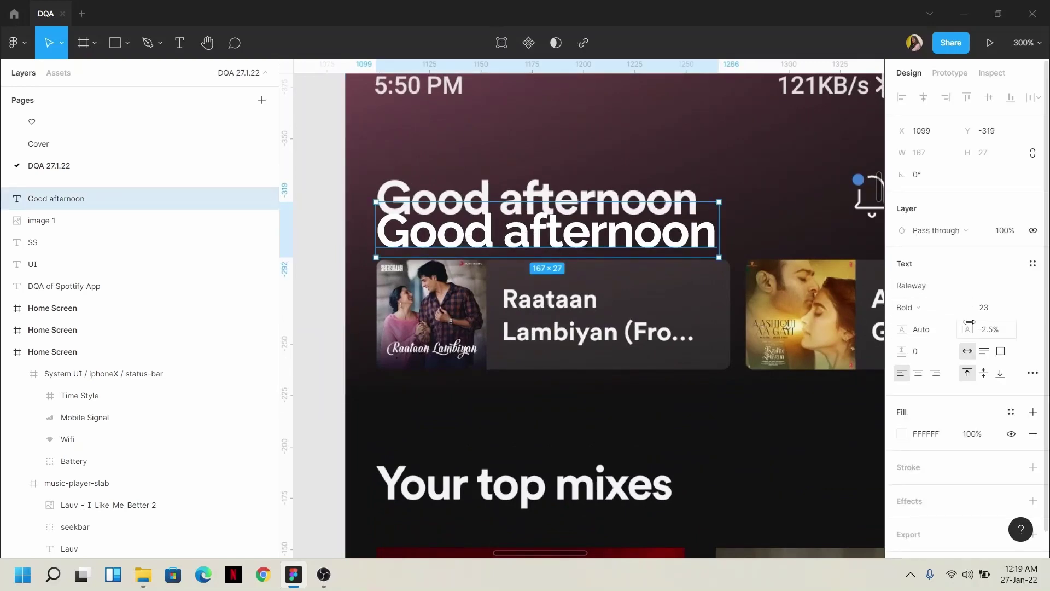
drag(457, 231, 461, 202)
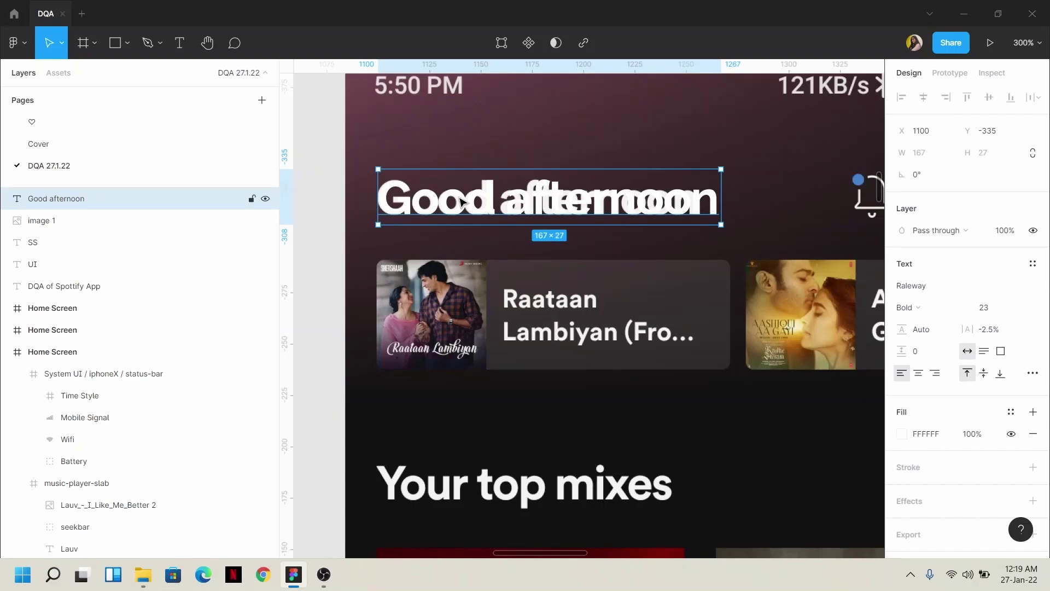
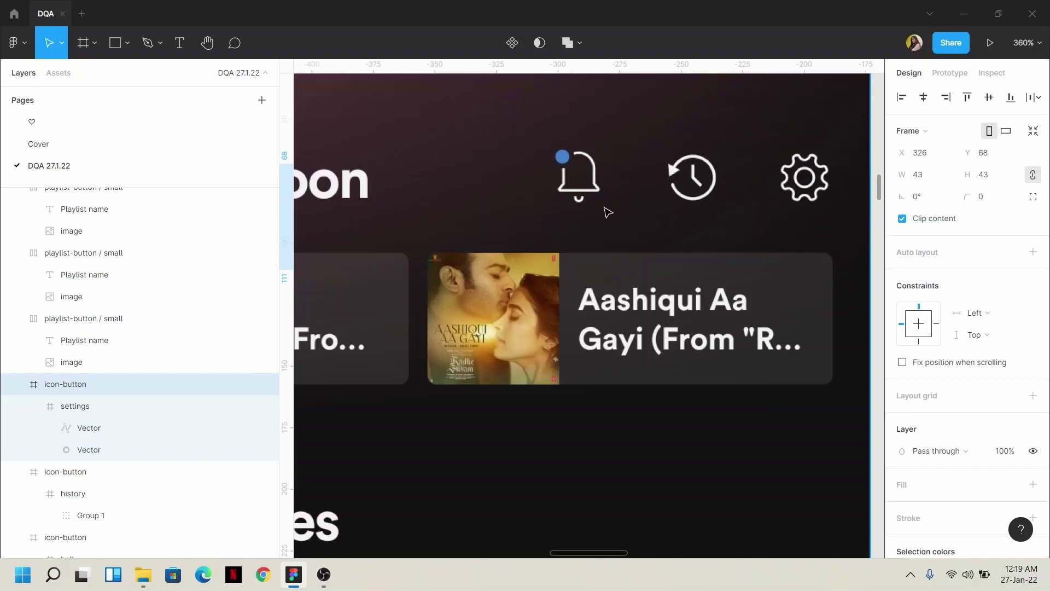
- Compare the screenshot's header and cards with the first Home Screen frame, inspecting the dimensions of its "Chill Vibes" and "Tea time" cards
scroll(606, 211, down, 5)
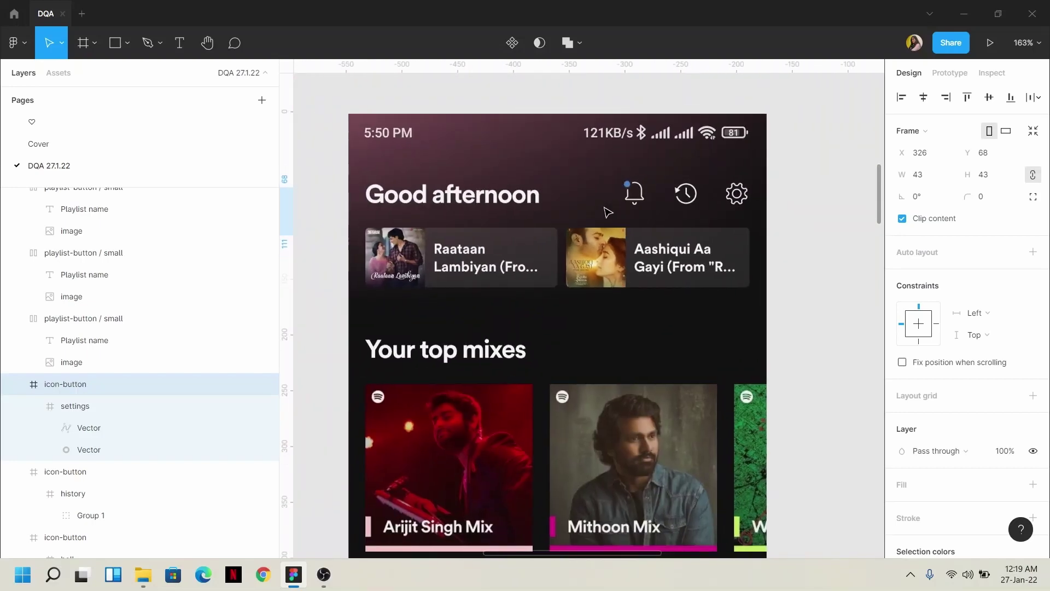
scroll(607, 211, down, 3)
scroll(734, 290, right, 5)
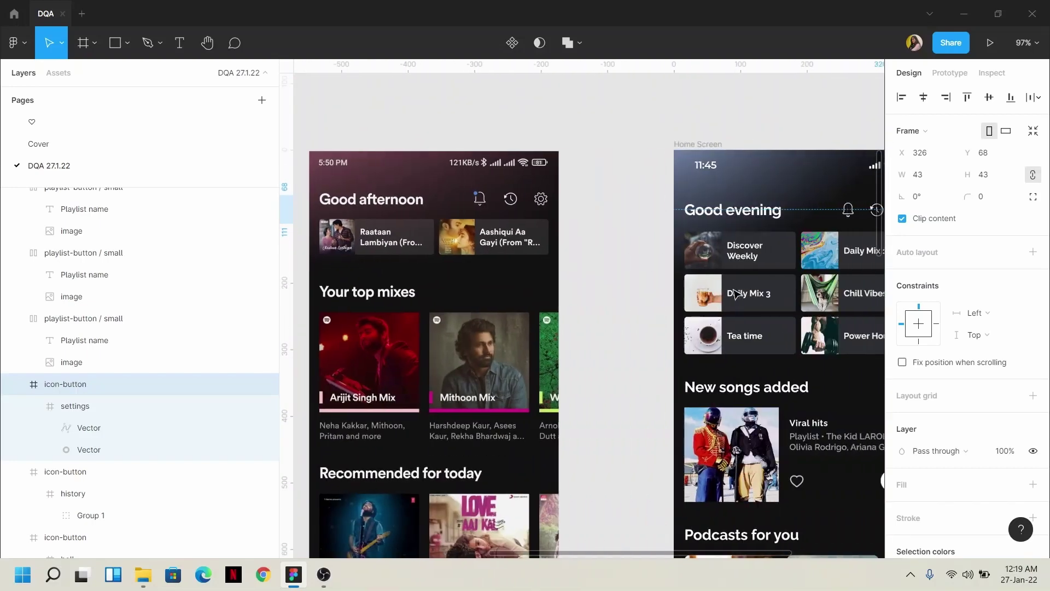
click(748, 140)
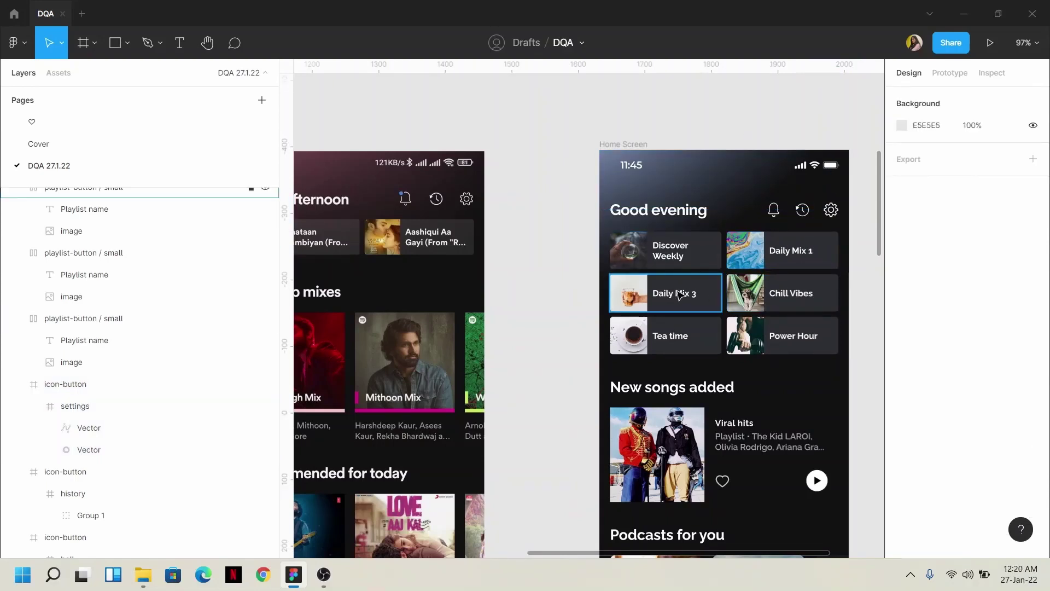
scroll(498, 312, left, 2)
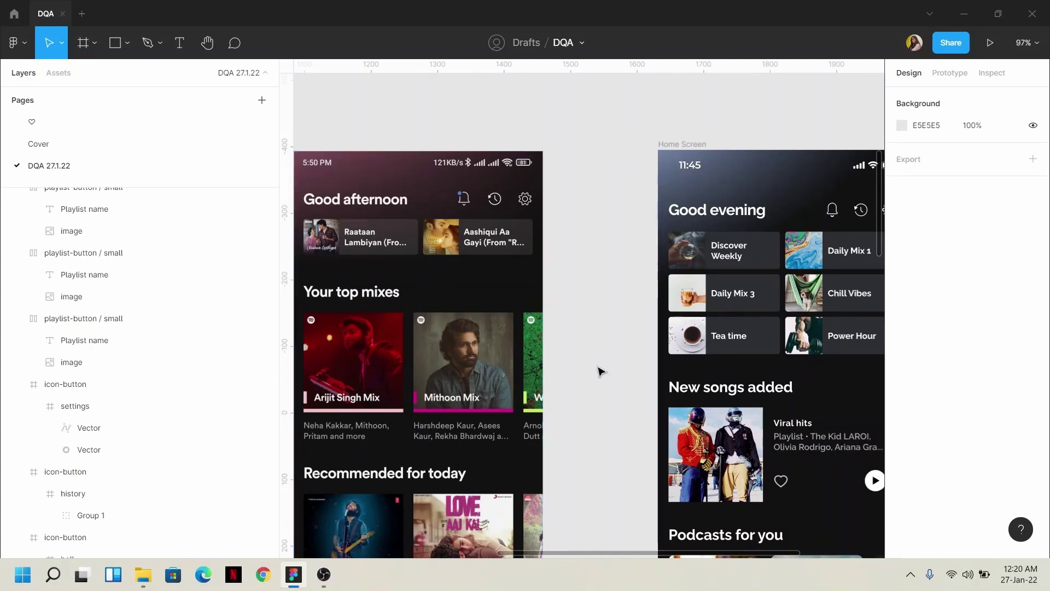
scroll(600, 372, down, 2)
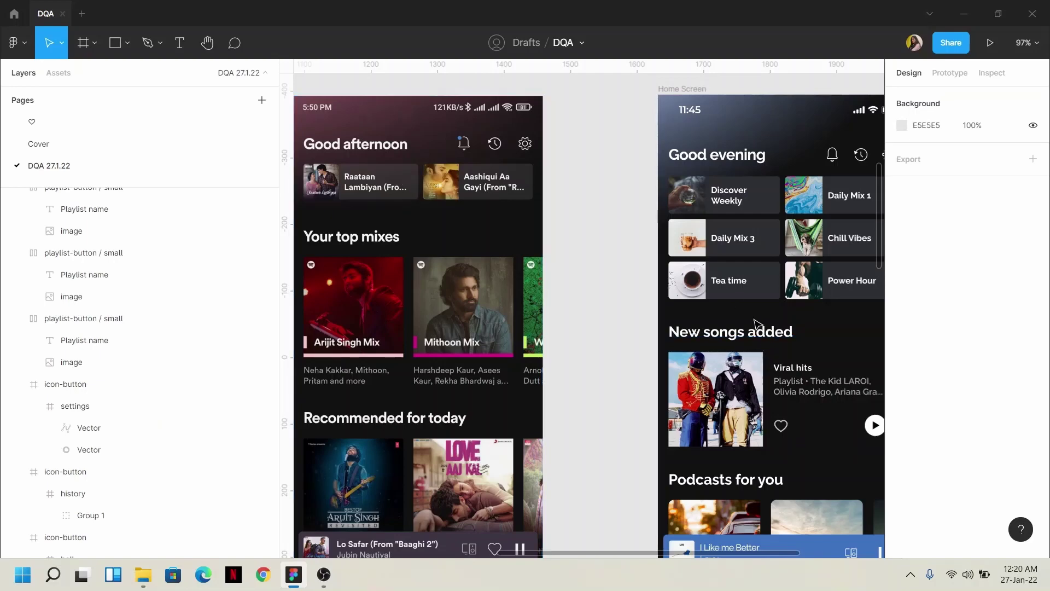
click(803, 235)
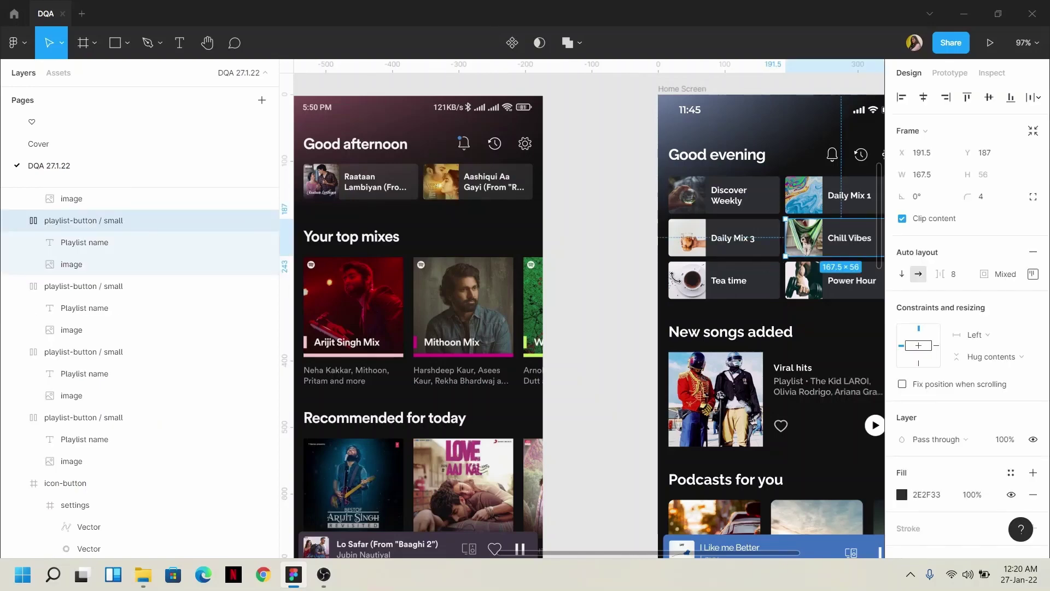
click(560, 272)
scroll(769, 239, up, 1)
scroll(769, 239, up, 8)
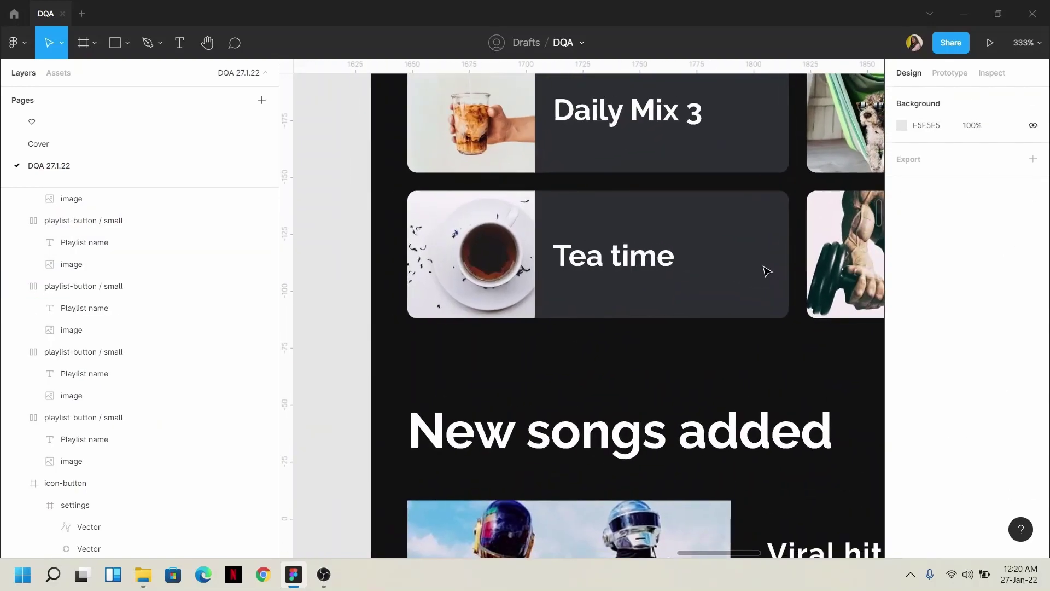
click(768, 272)
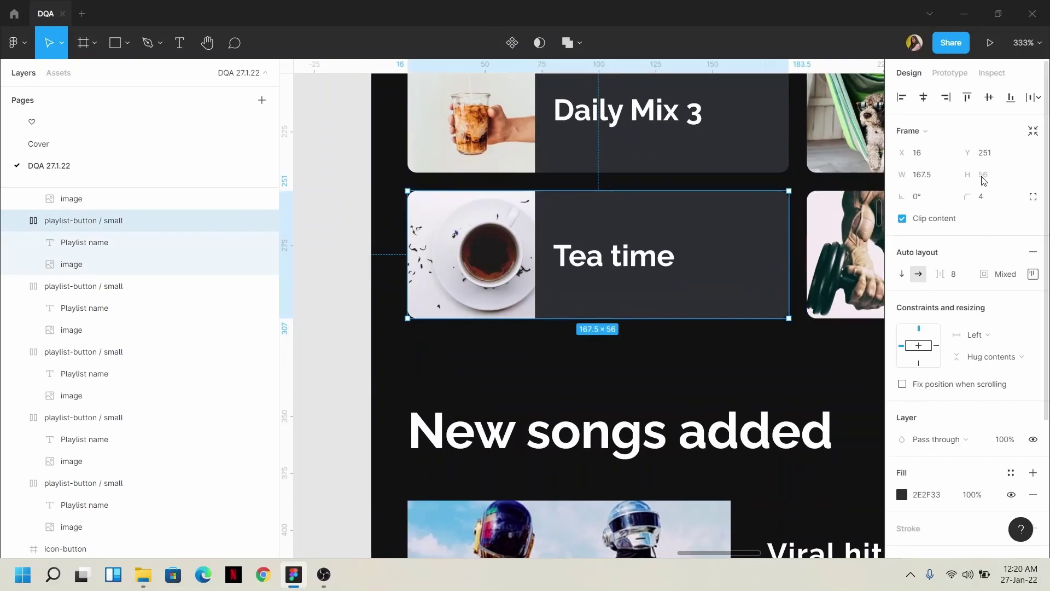
- Measure the height of the screenshot's "Raataan Lambiyan" card with a temporary rectangle about 45 × 53, then delete the rectangle
scroll(637, 288, down, 6)
scroll(445, 188, left, 5)
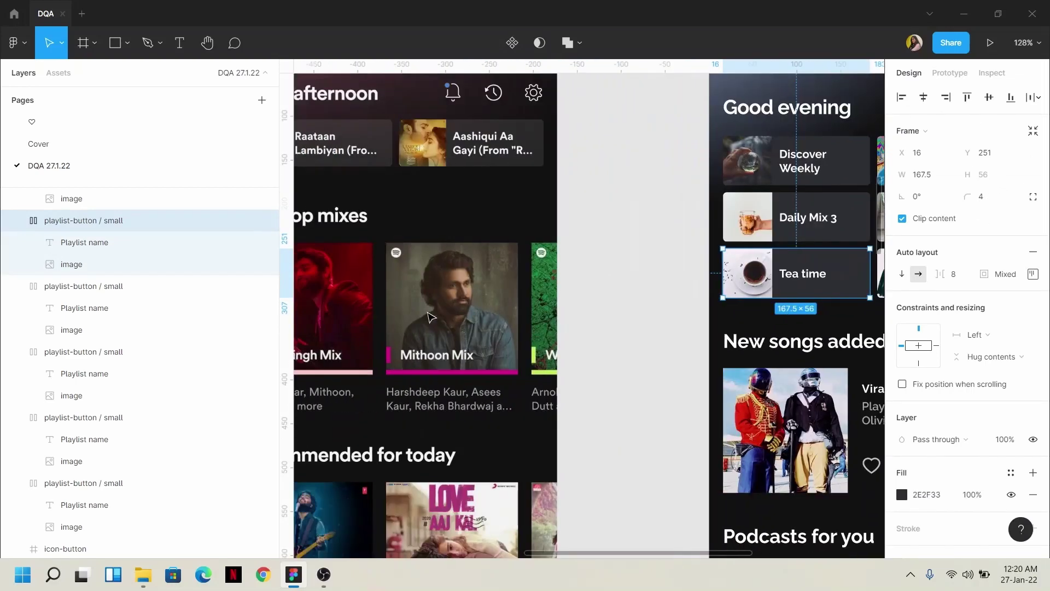
scroll(446, 189, up, 3)
scroll(425, 176, up, 3)
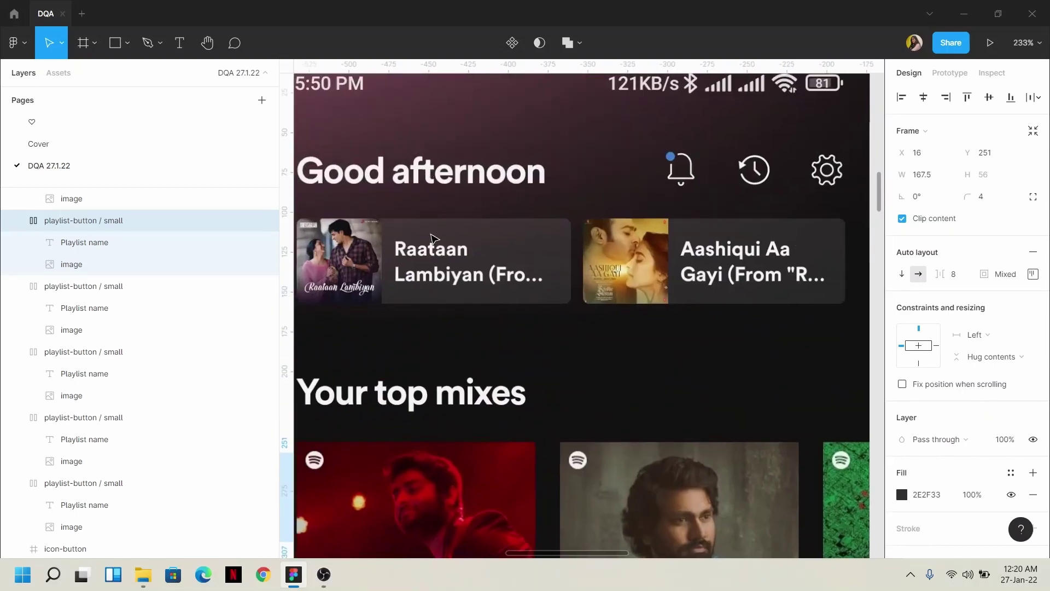
scroll(440, 262, up, 3)
click(119, 33)
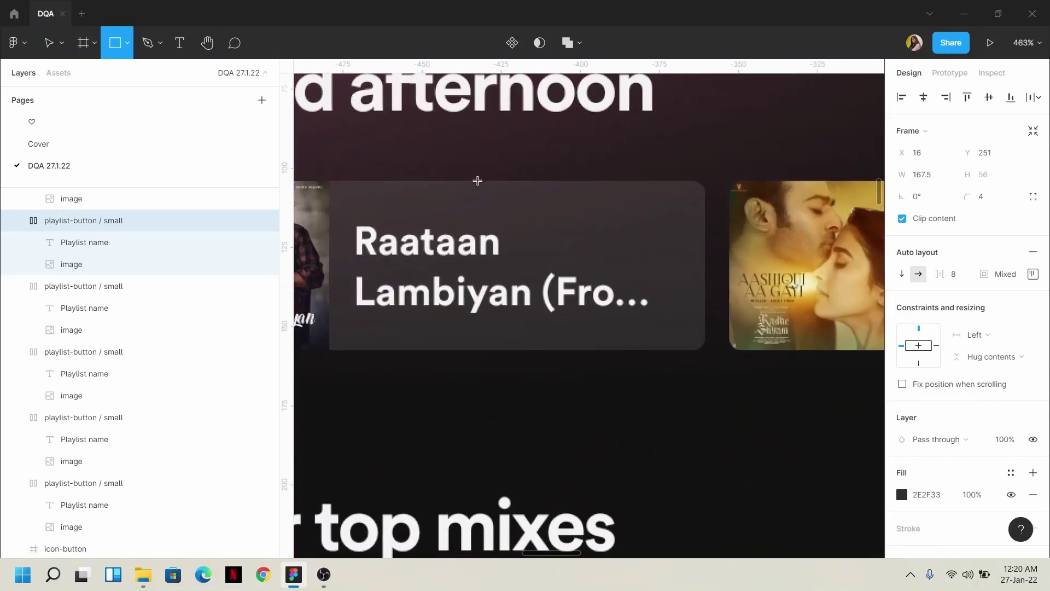
drag(478, 181, 619, 349)
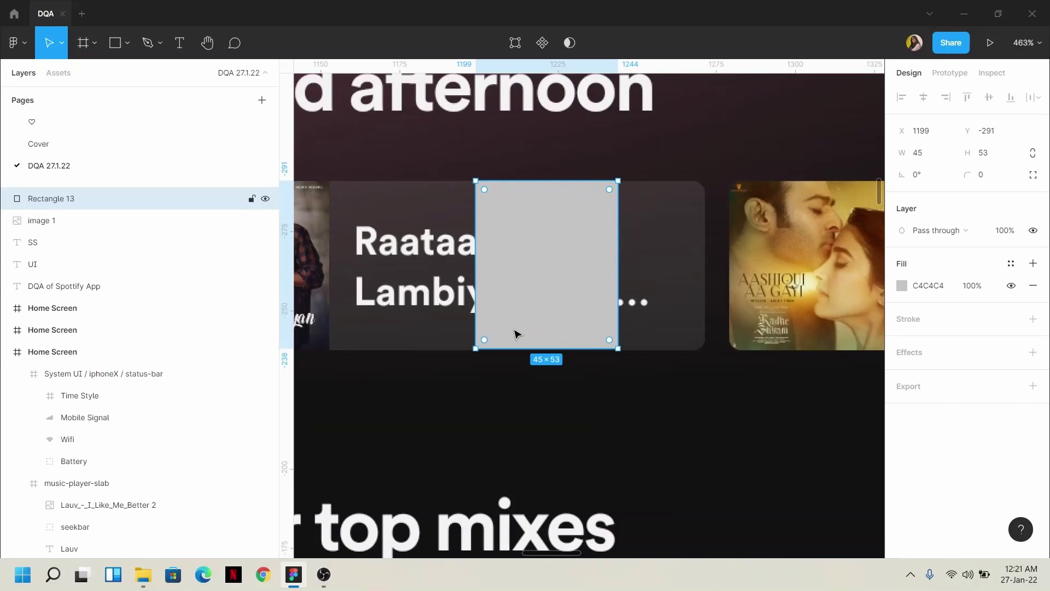
key(Delete)
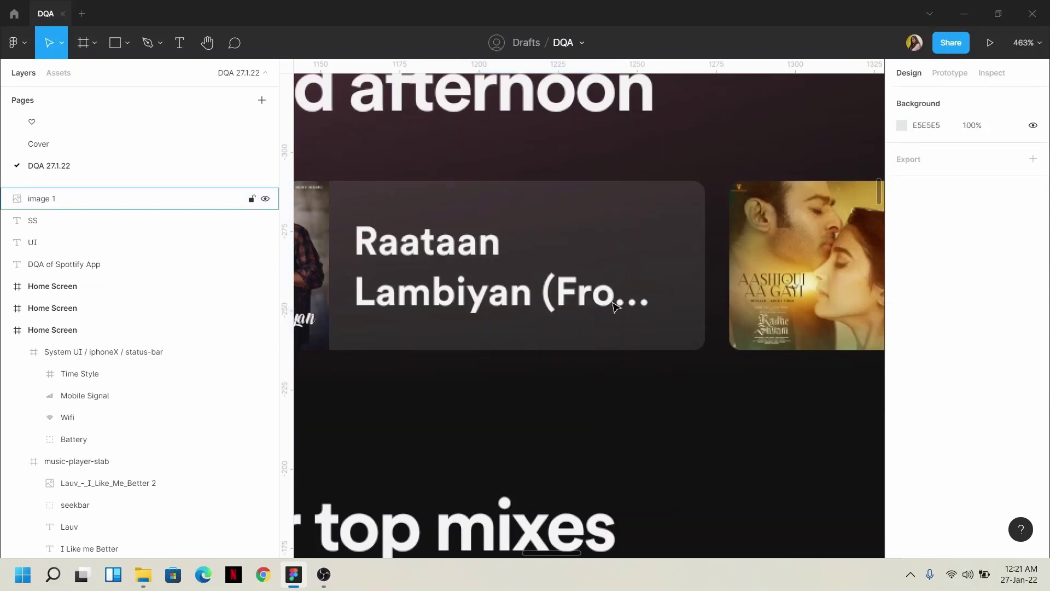
- Draw an arrow about 283 long from the screenshot's "Aashiqui Aa Gayi" card to the Home Screen frame's "Discover Weekly" card
scroll(516, 331, down, 10)
scroll(616, 306, right, 5)
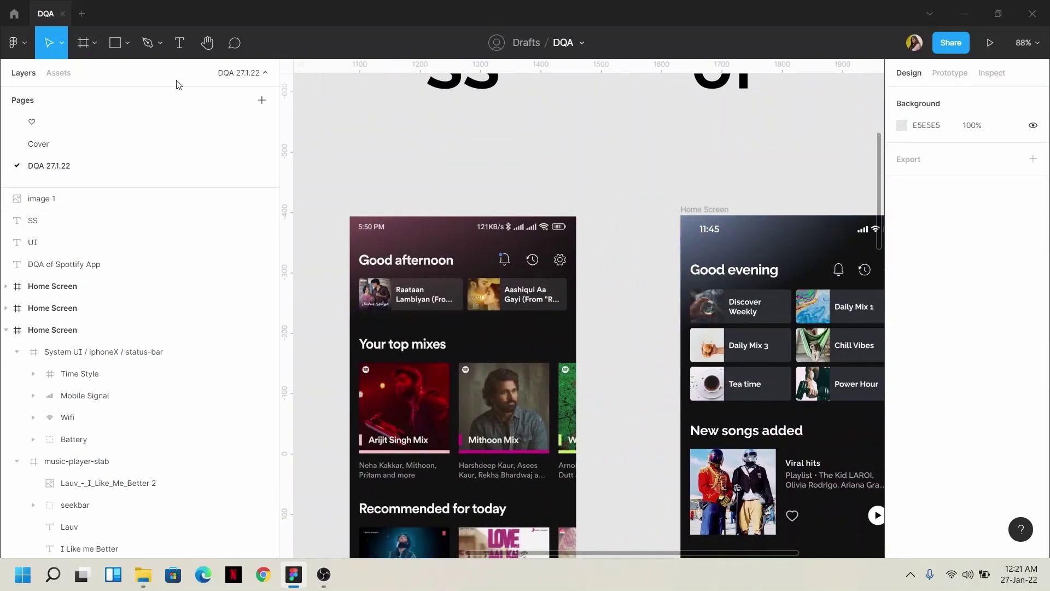
click(125, 44)
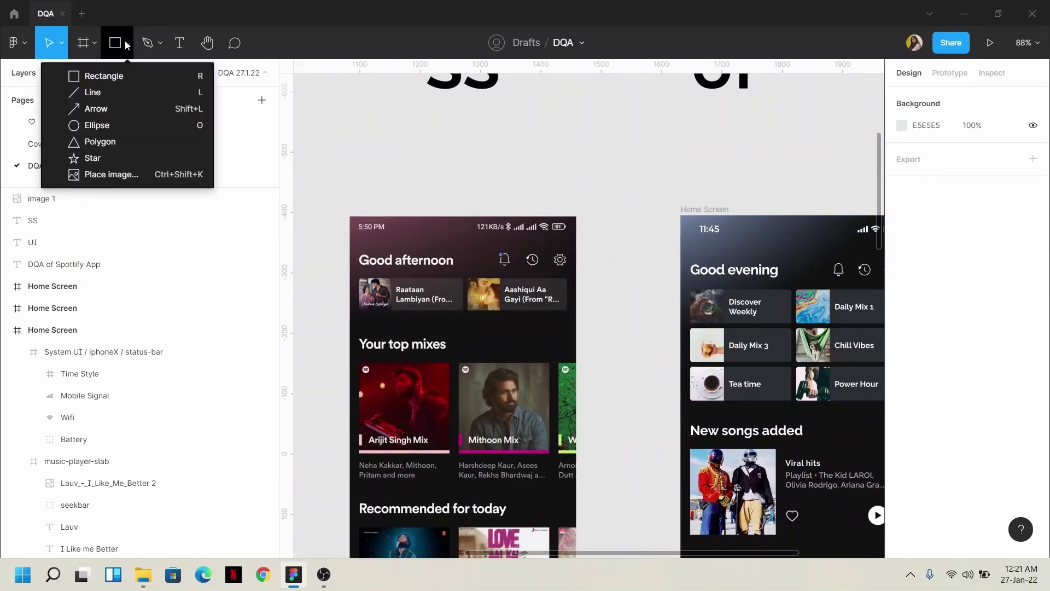
click(88, 110)
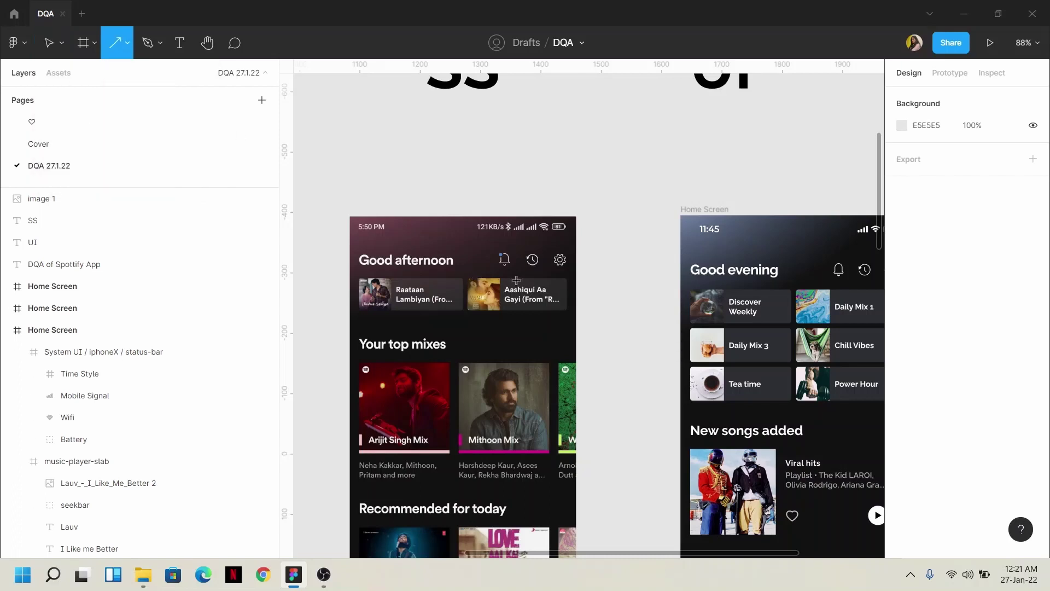
scroll(558, 293, right, 3)
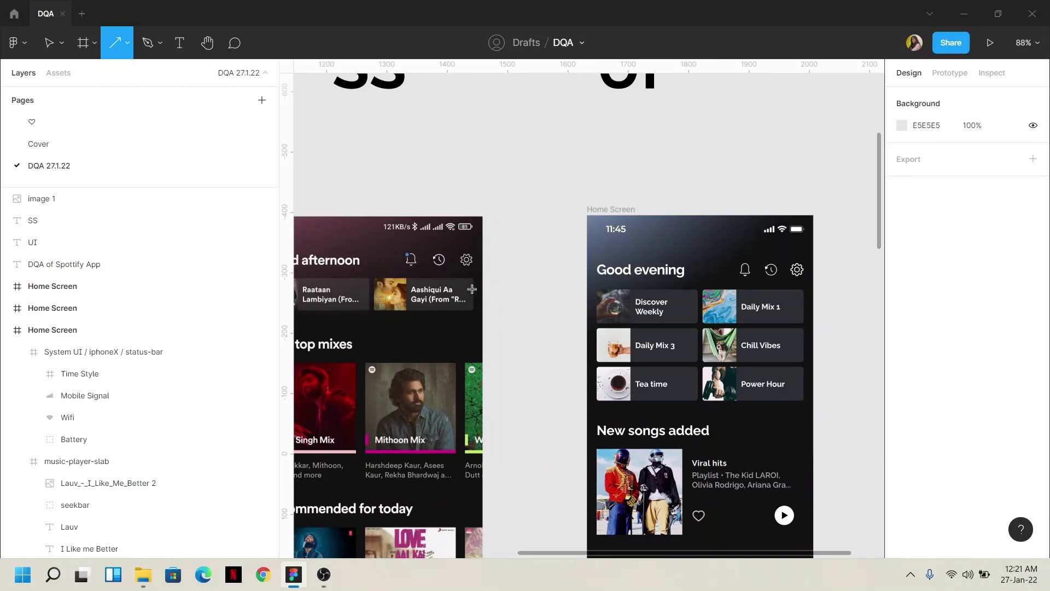
drag(471, 289, 639, 305)
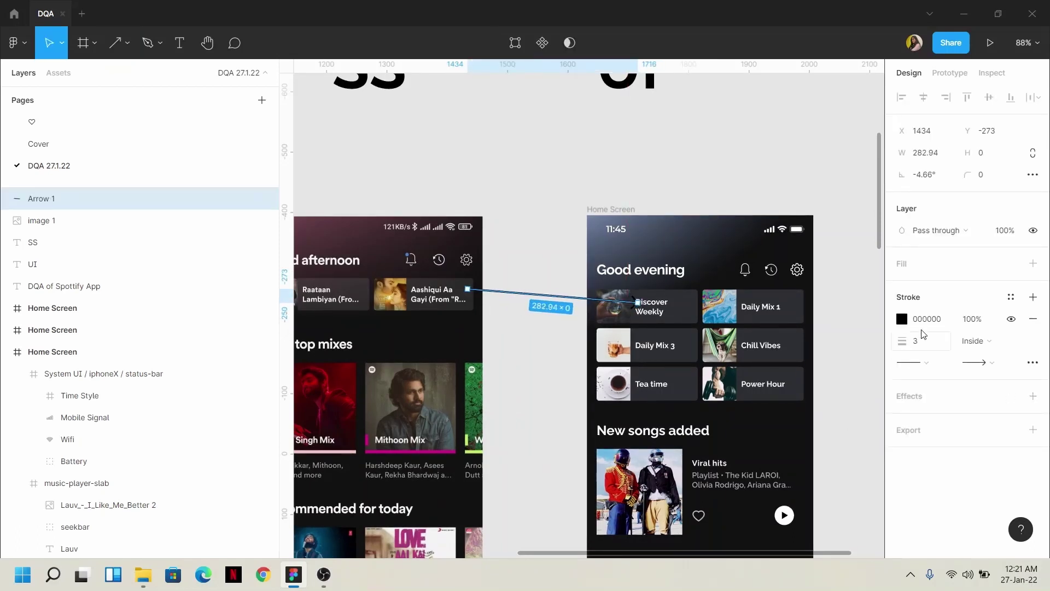
- Set the arrow's stroke colour to red, FF0000
click(902, 319)
drag(799, 303, 900, 201)
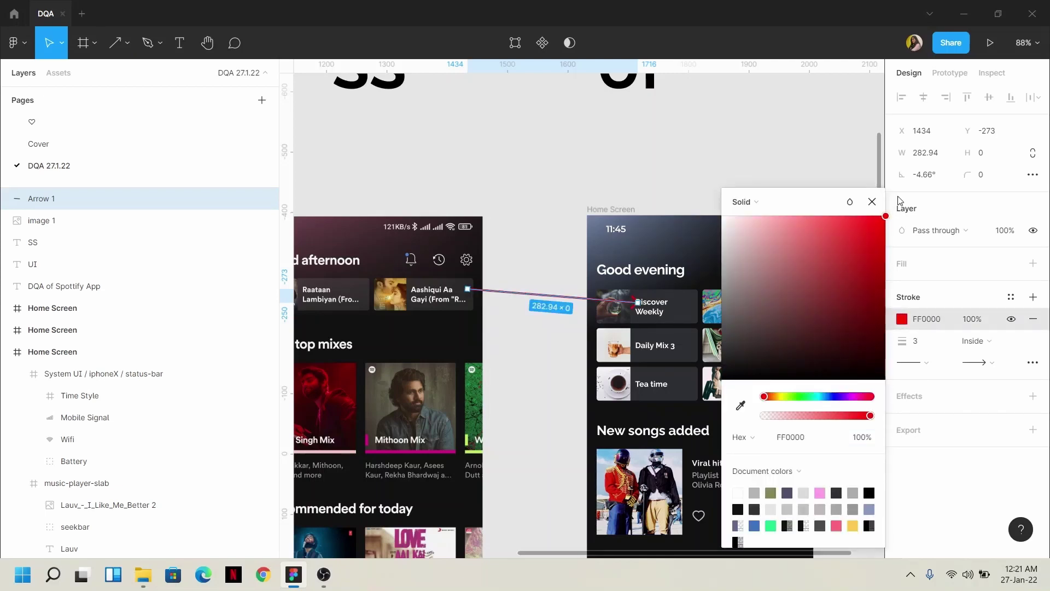
click(900, 201)
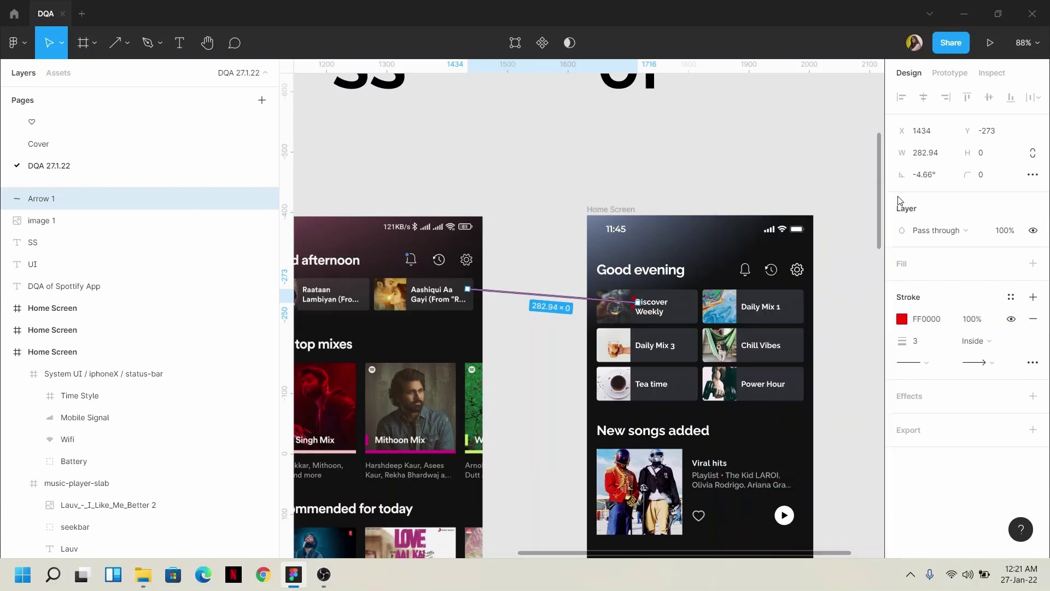
- Add a bend point midway along the red arrow and move it just before the Home Screen frame, making the first segment horizontal
double_click(553, 300)
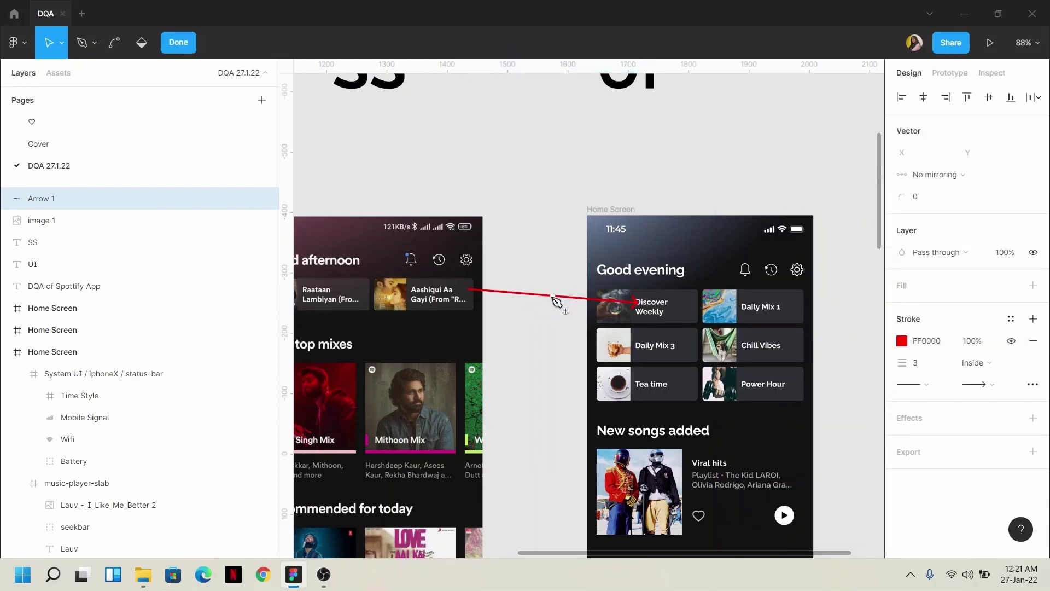
click(553, 298)
drag(553, 295, 579, 289)
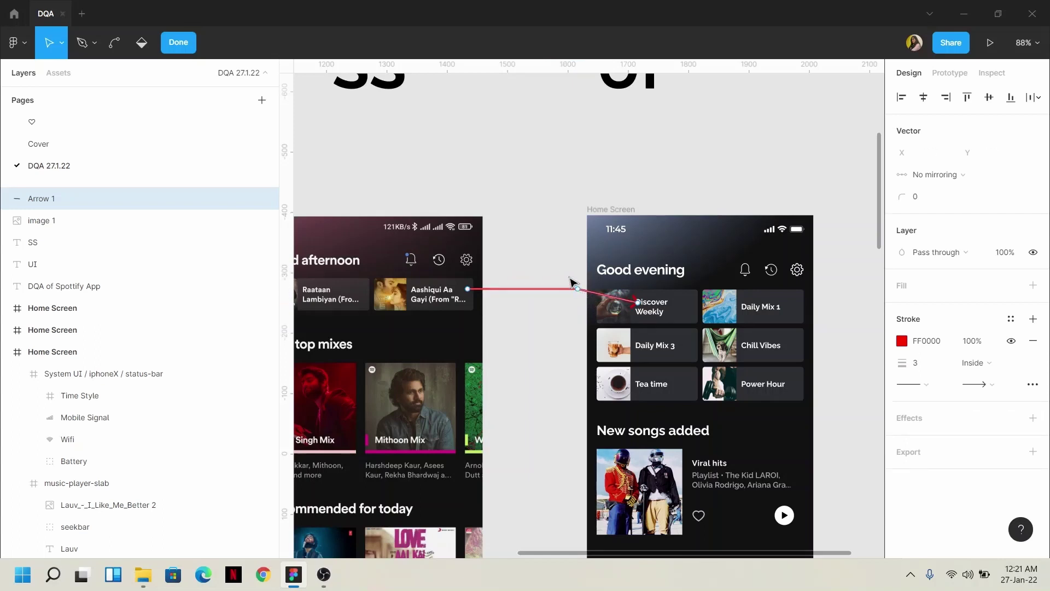
key(Escape)
key(Escape)
- Add the text note "Card height should be 56 PX" just below the arrow's horizontal segment, at about X 1469, Y -272
scroll(641, 249, up, 5)
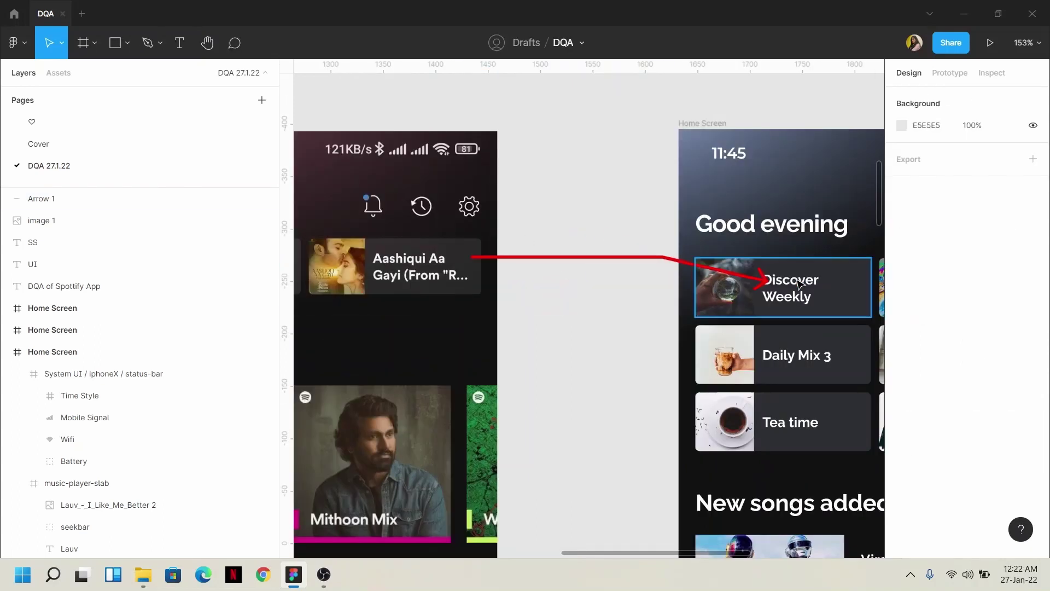
click(188, 56)
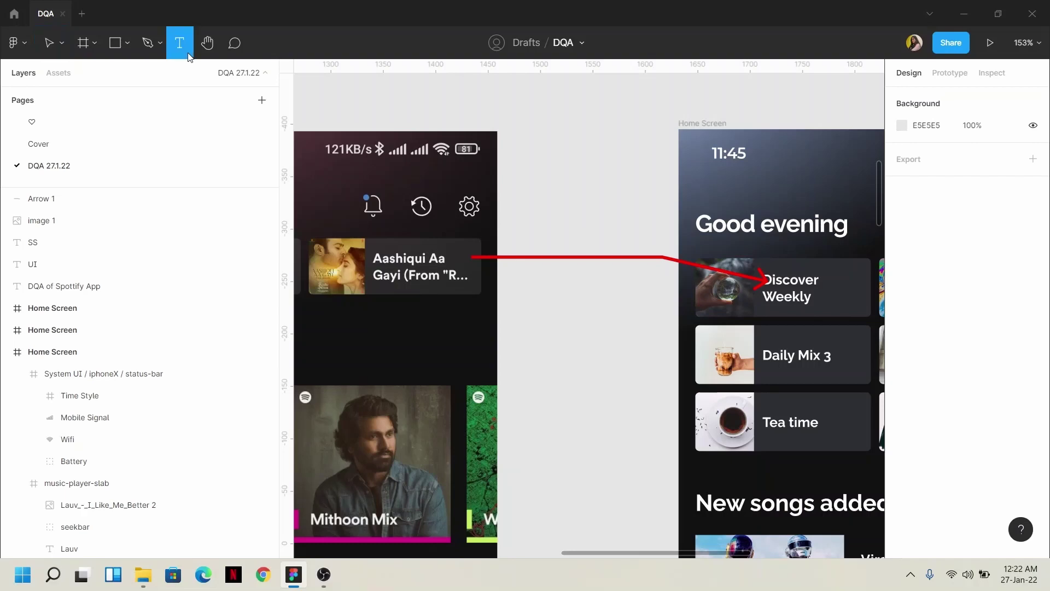
click(508, 267)
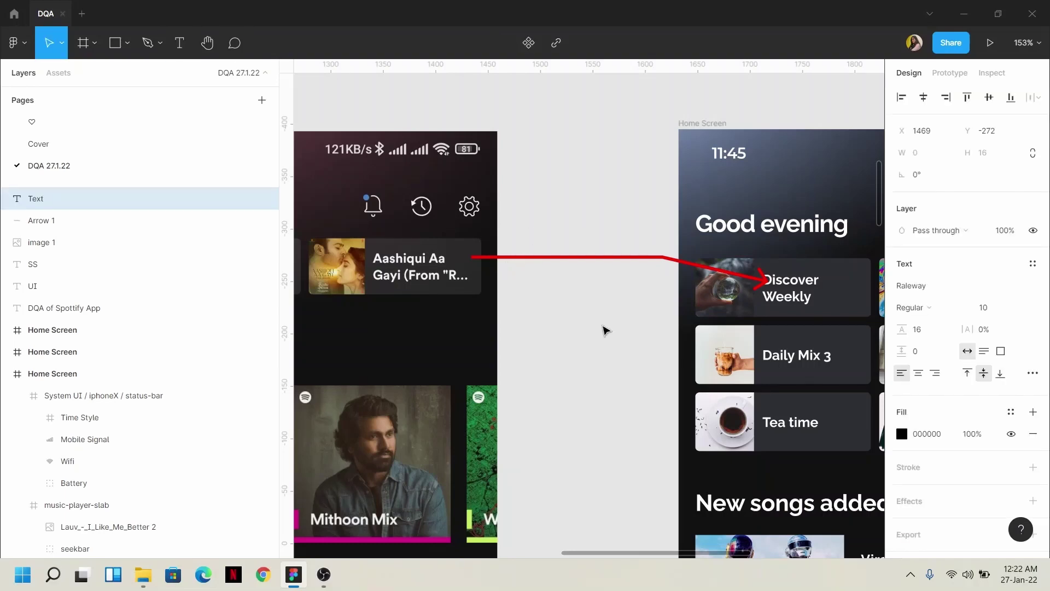
text(Card h)
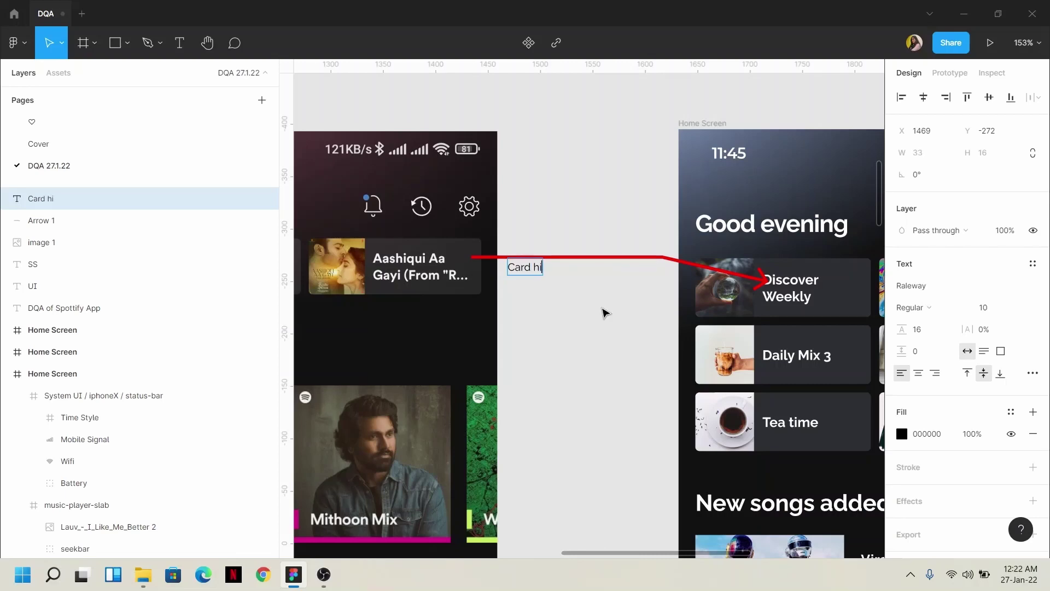
text(i)
key(BackSpace)
text(eight shoul)
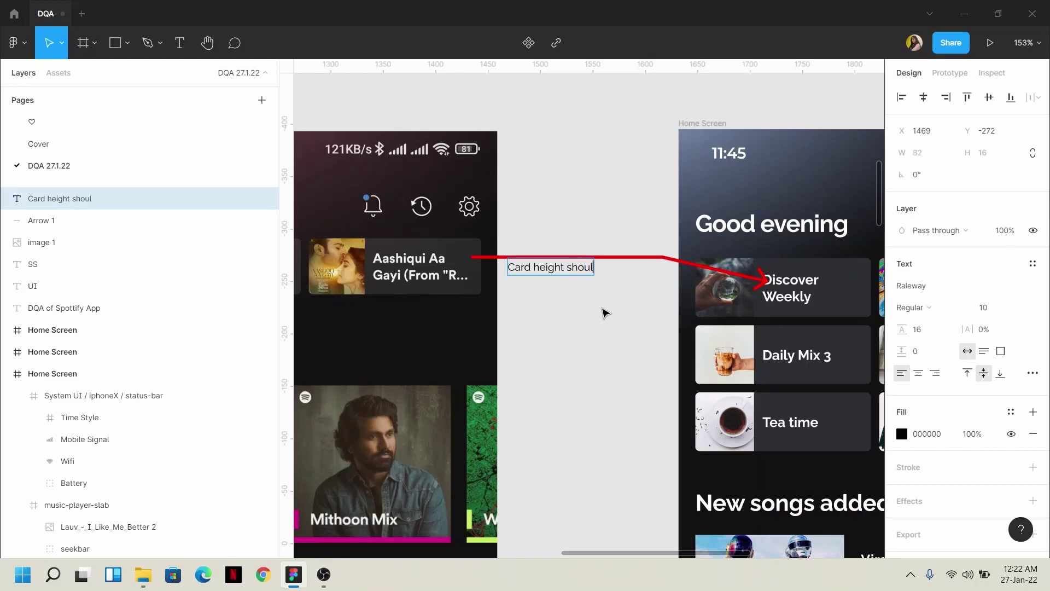
text(d be 56 PX)
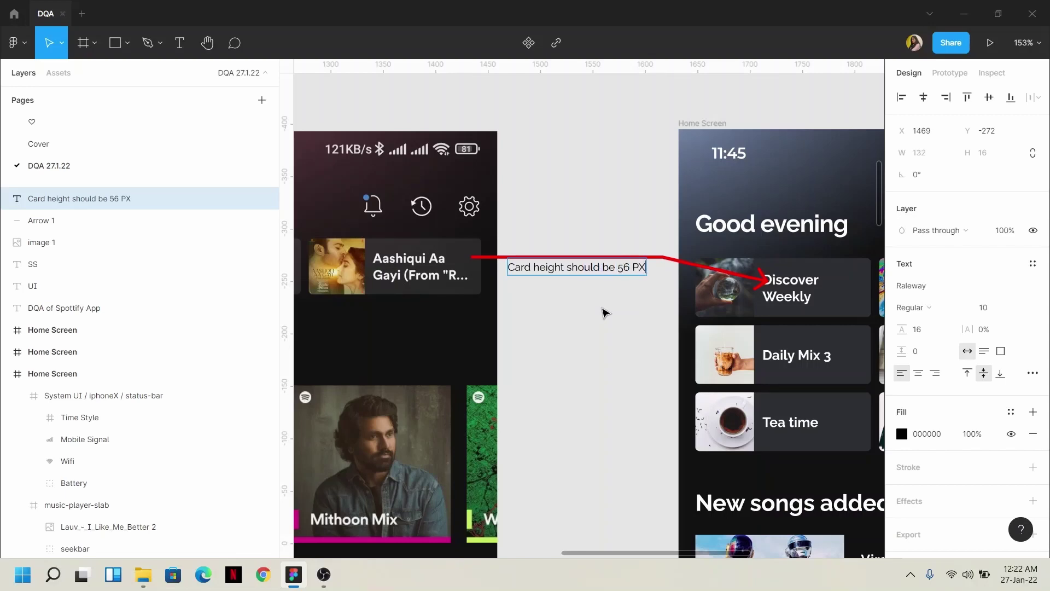
- Finish editing the note and inspect the size and spacing of the Home Screen frame's "Discover Weekly" and "Daily Mix 1" cards
key(Escape)
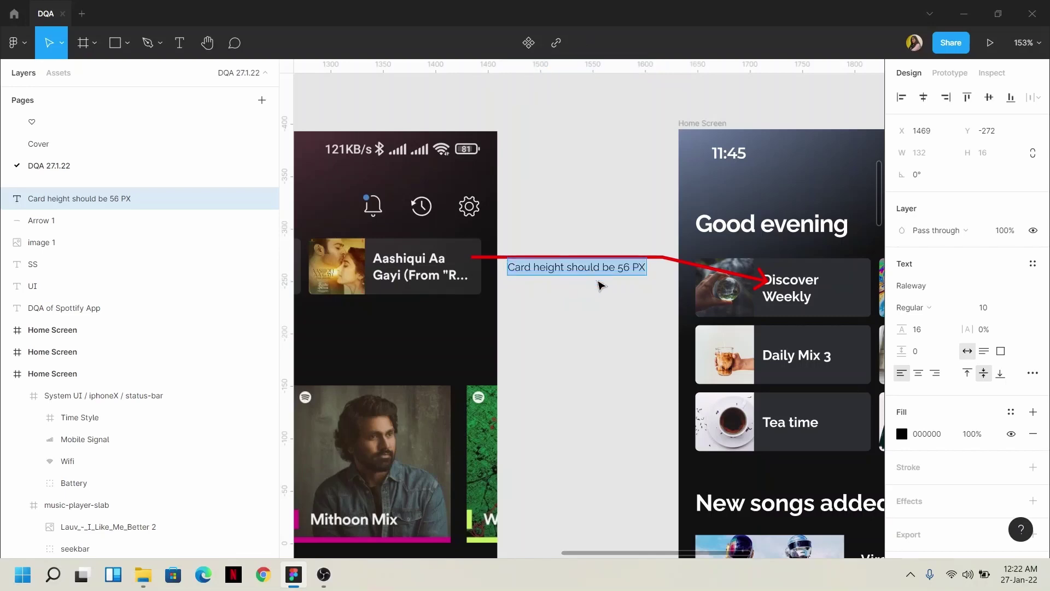
click(550, 337)
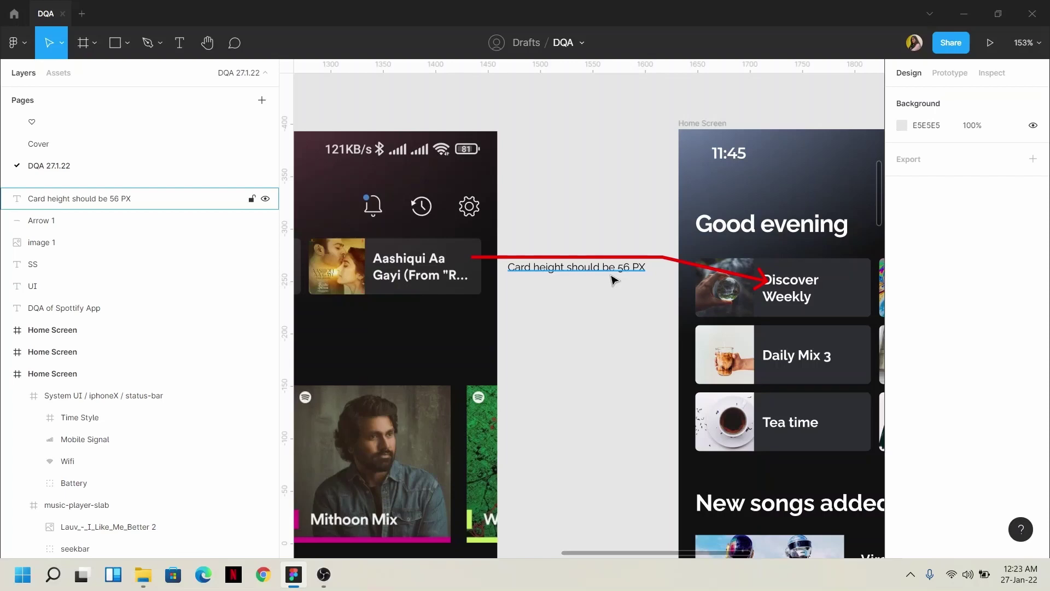
scroll(629, 279, down, 3)
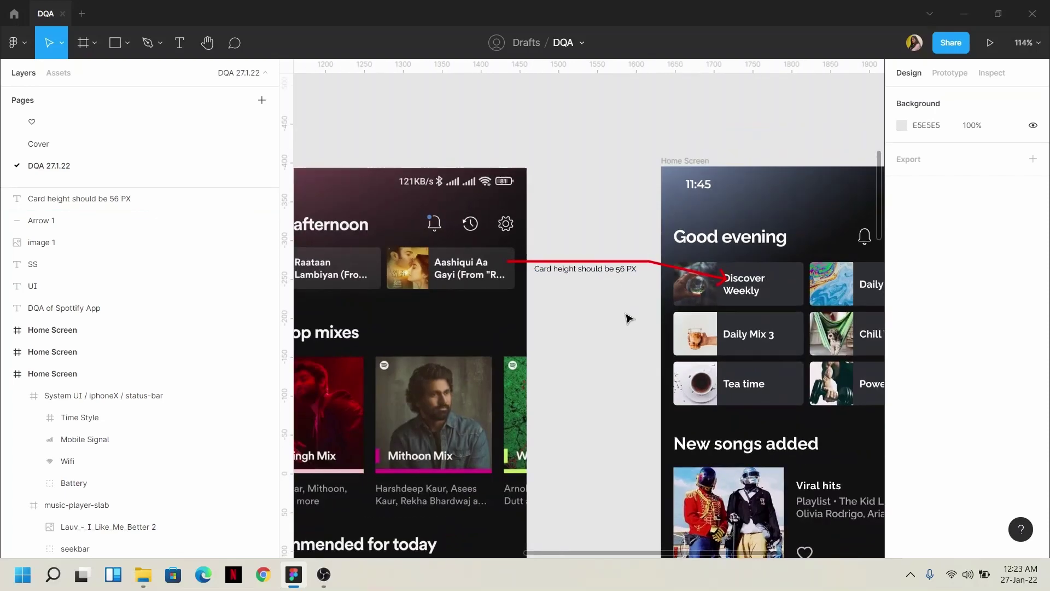
scroll(629, 317, right, 2)
scroll(723, 276, up, 5)
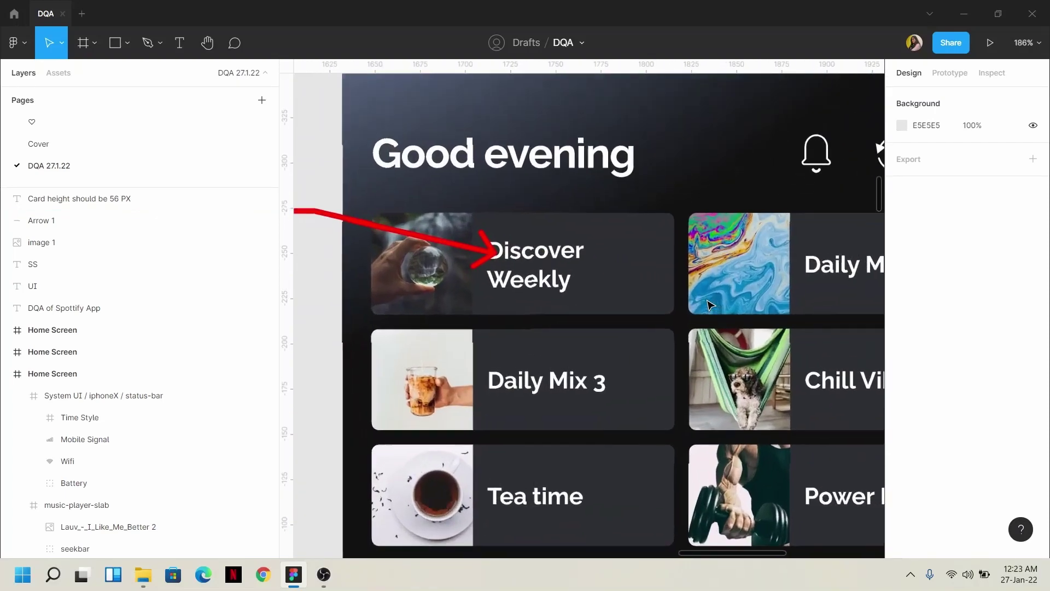
click(723, 274)
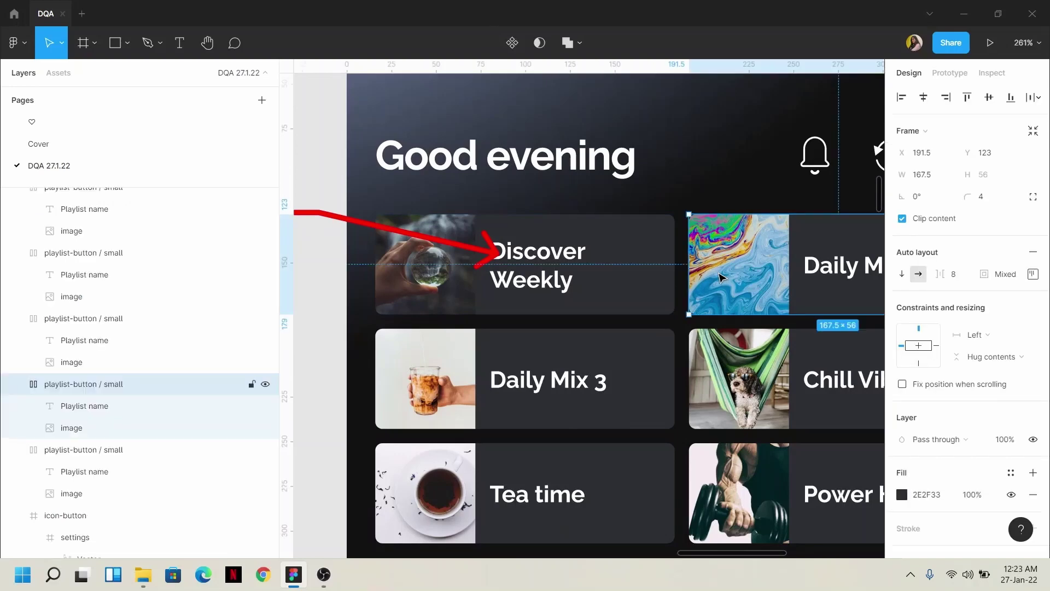
shift+click(663, 277)
scroll(556, 344, down, 4)
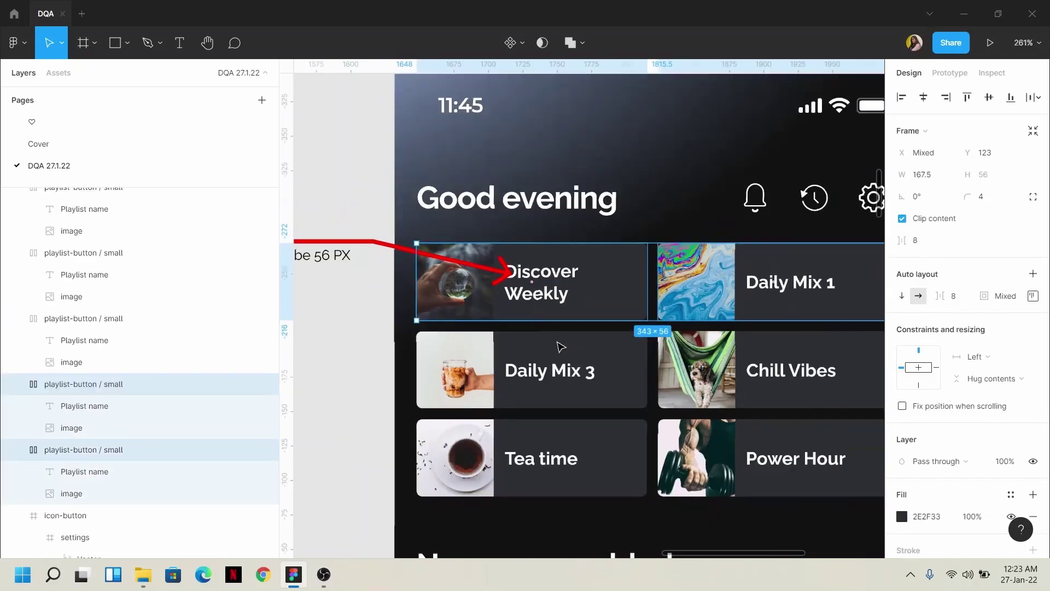
click(398, 392)
- Measure the gap between the screenshot's two playlist cards with a temporary rectangle about 7 by 15, and delete the rectangle
scroll(394, 389, left, 6)
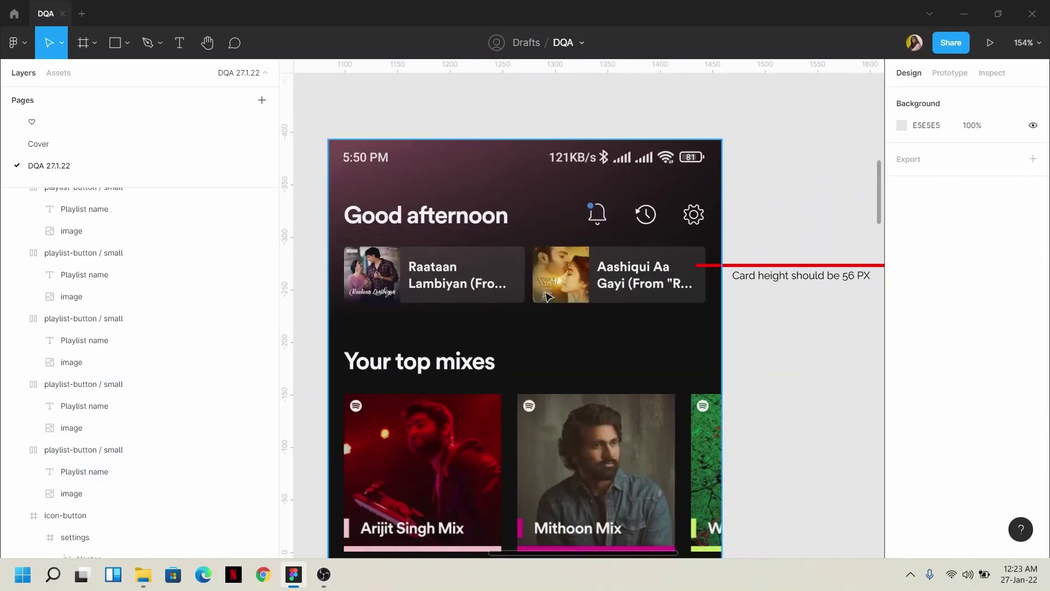
scroll(544, 273, up, 10)
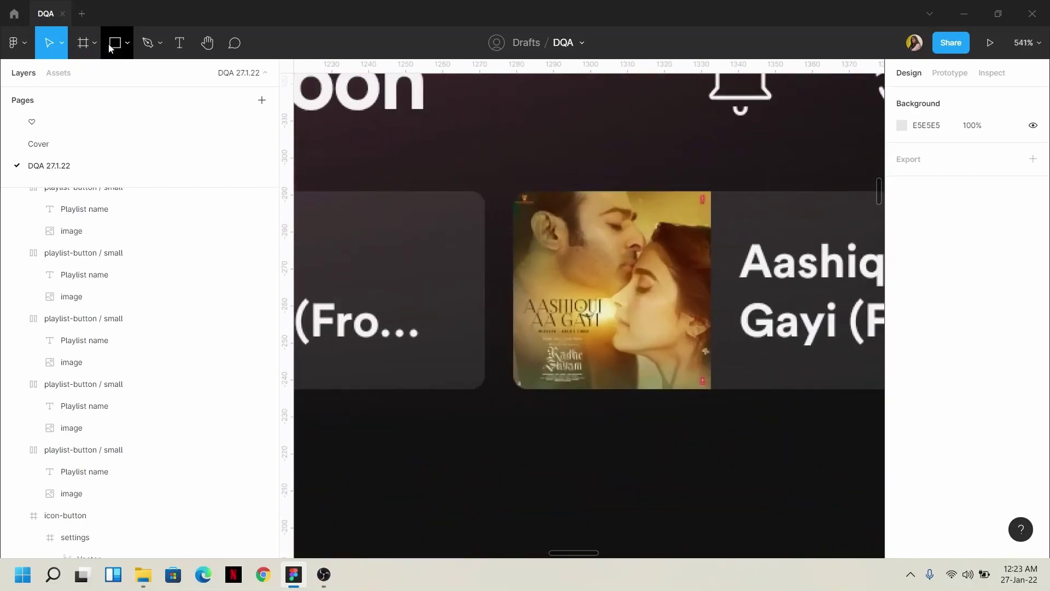
click(115, 42)
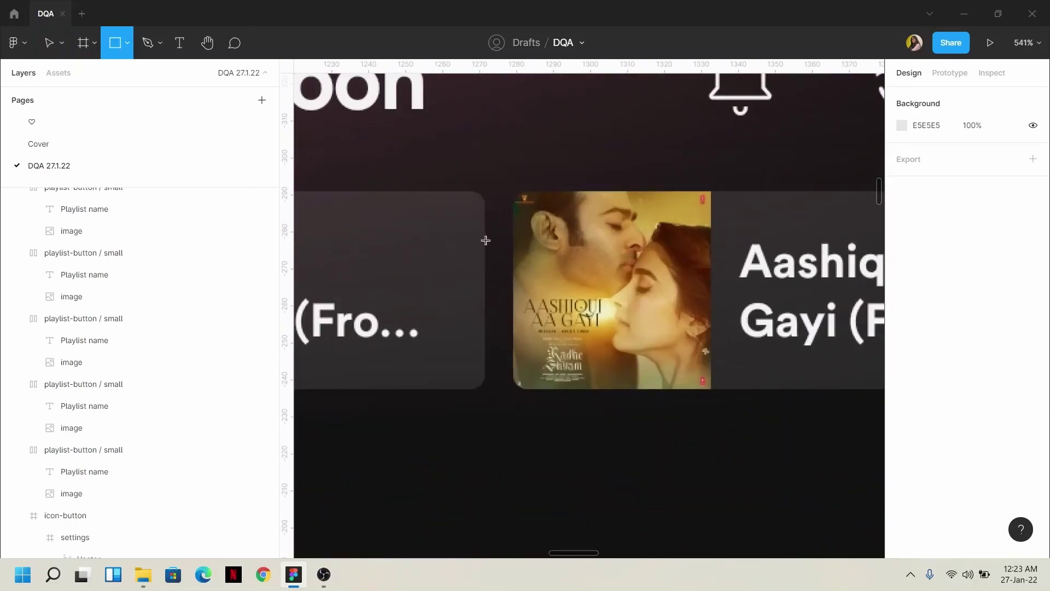
mouse_move(486, 240)
mouse_down()
mouse_move(514, 298)
mouse_move(504, 268)
mouse_move(516, 268)
mouse_up()
scroll(511, 296, up, 5)
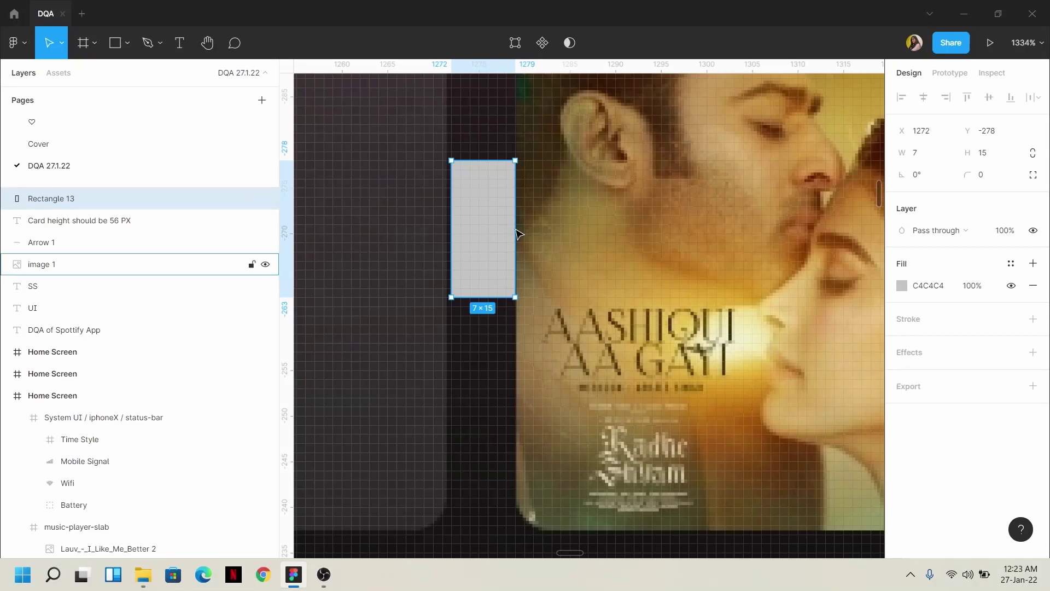
scroll(421, 265, up, 3)
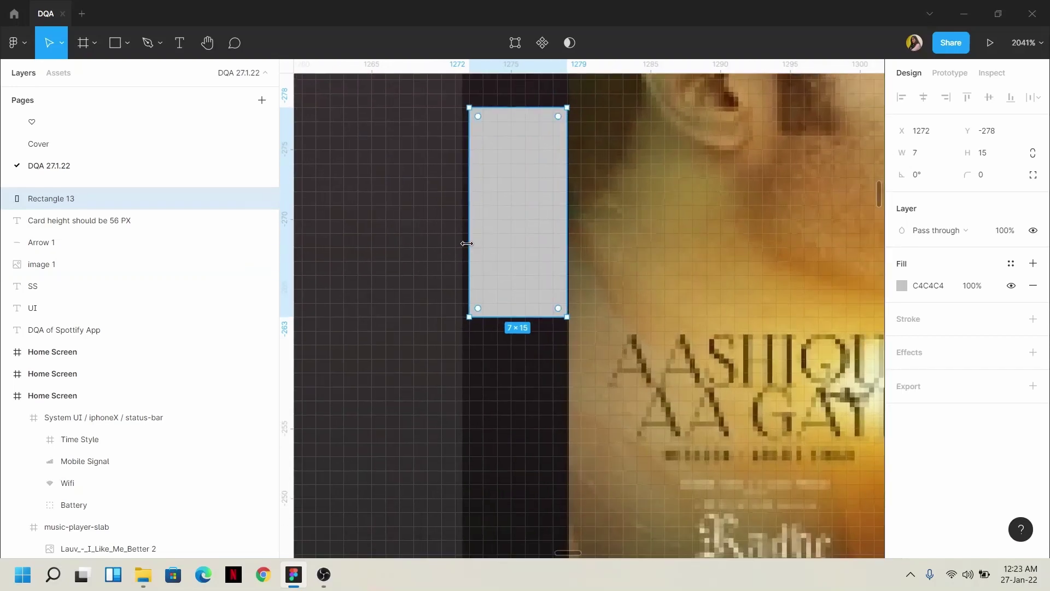
scroll(467, 244, down, 5)
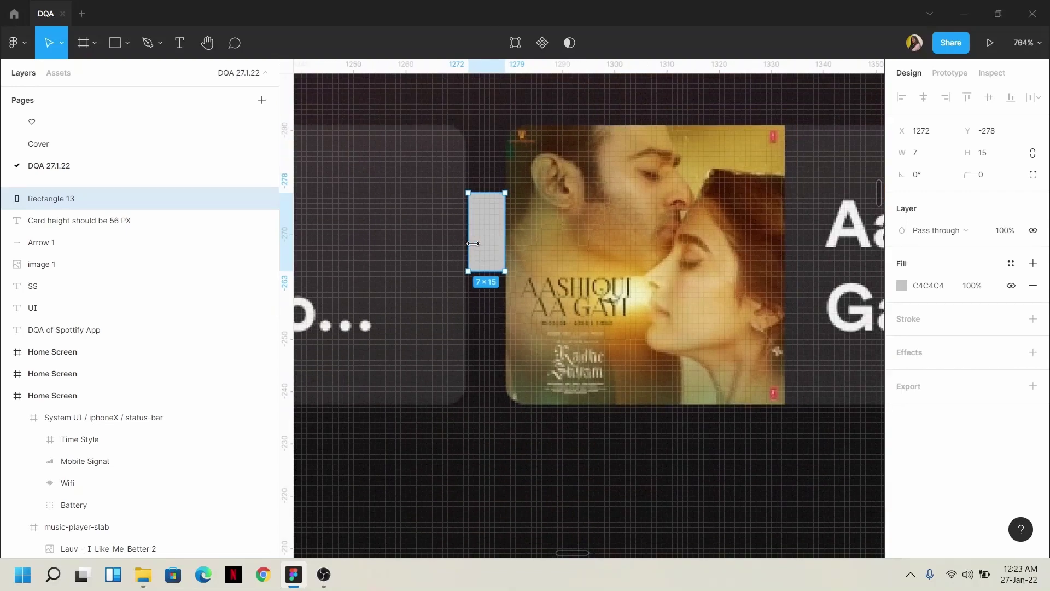
key(Delete)
- Draw a red FF0000 arrow about 543 long from above the screenshot's "Your top mixes" heading to the Home Screen frame's "New songs added" heading
scroll(476, 248, down, 5)
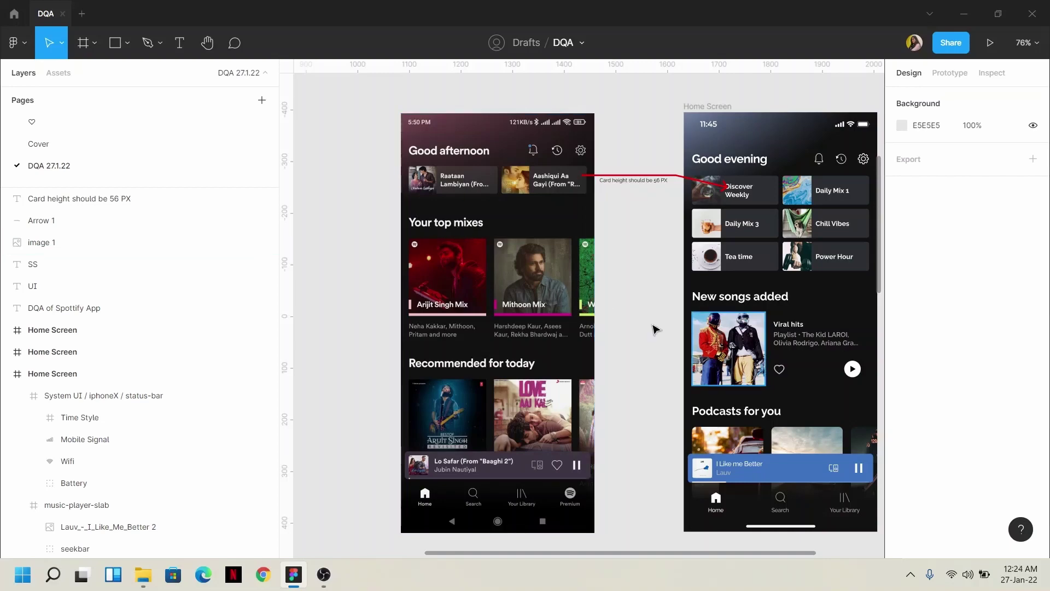
click(126, 44)
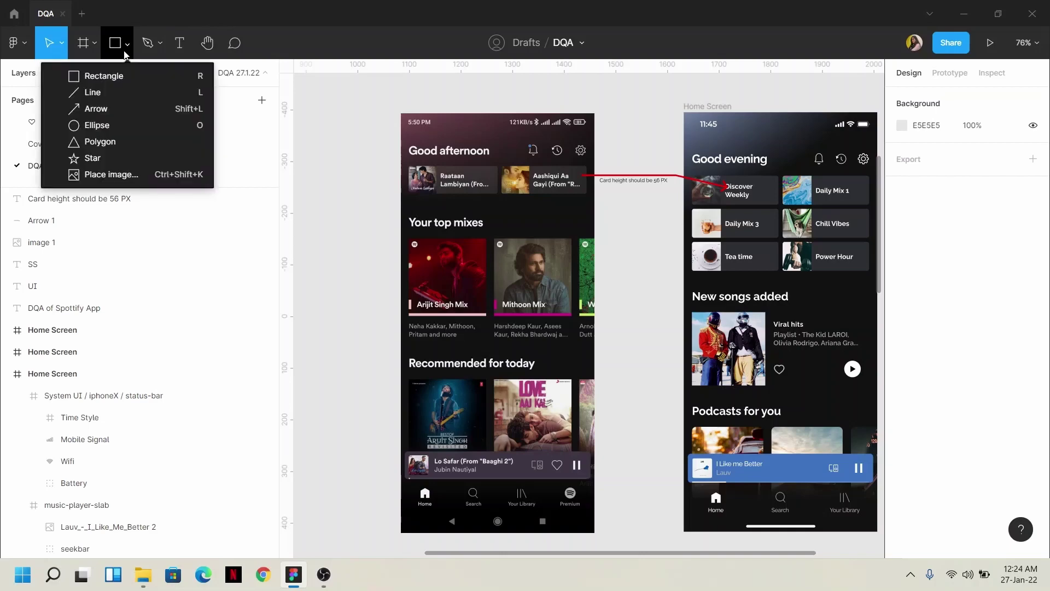
click(109, 109)
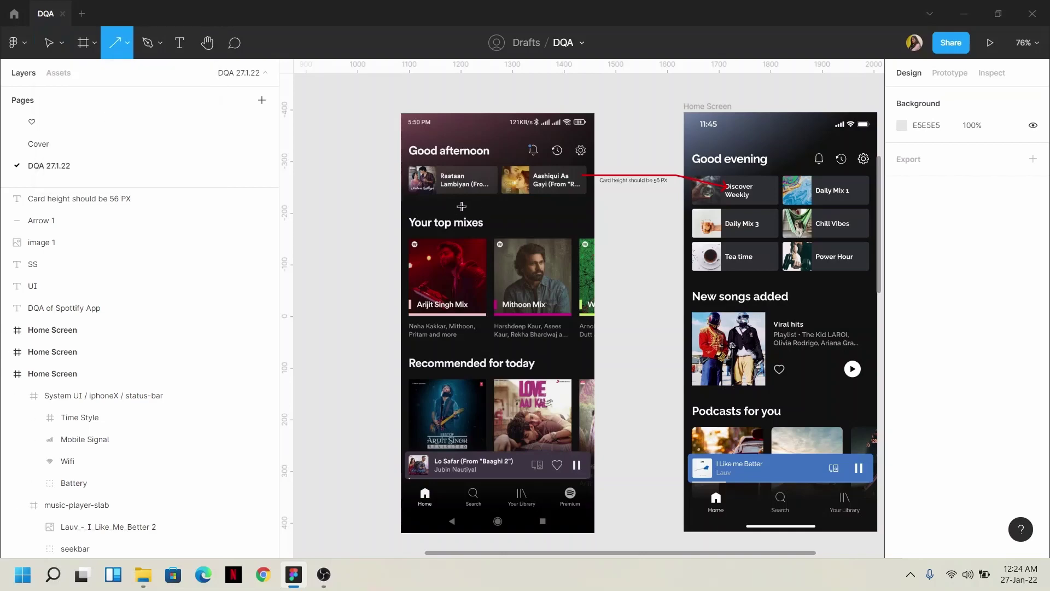
drag(462, 206, 734, 300)
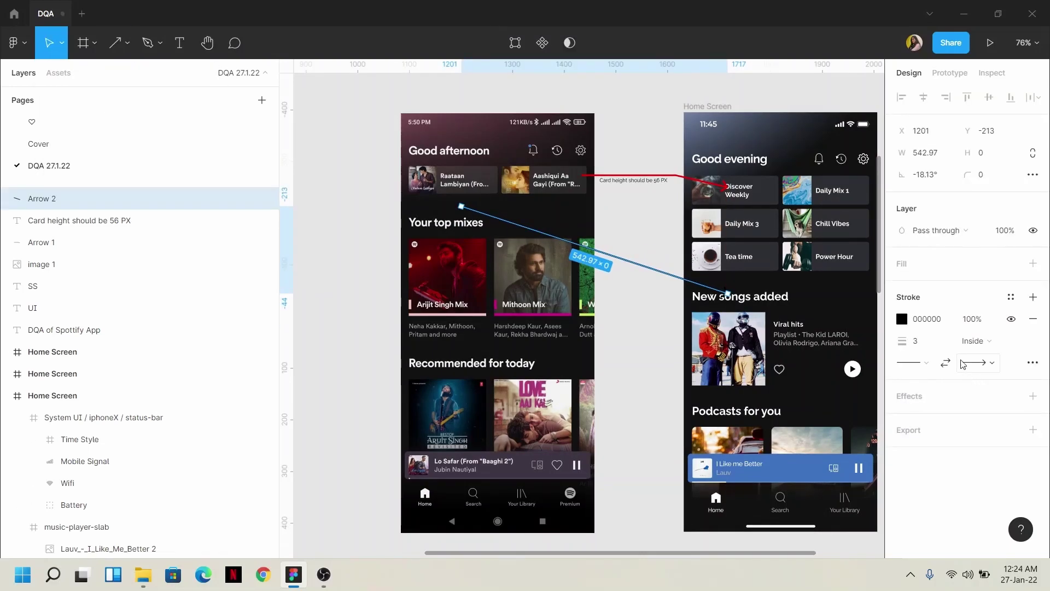
click(902, 319)
drag(842, 267, 911, 212)
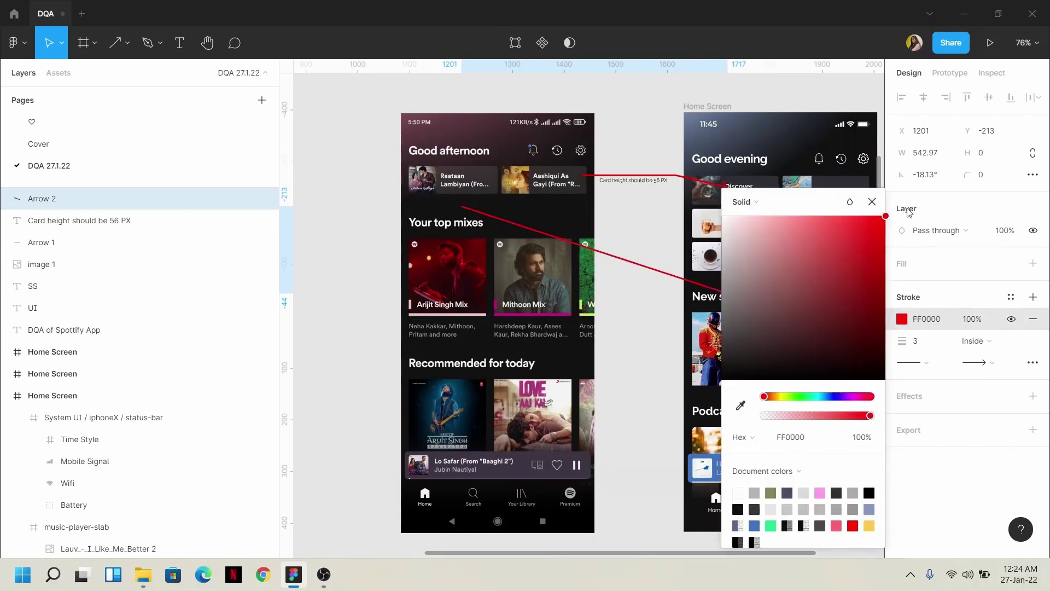
click(656, 234)
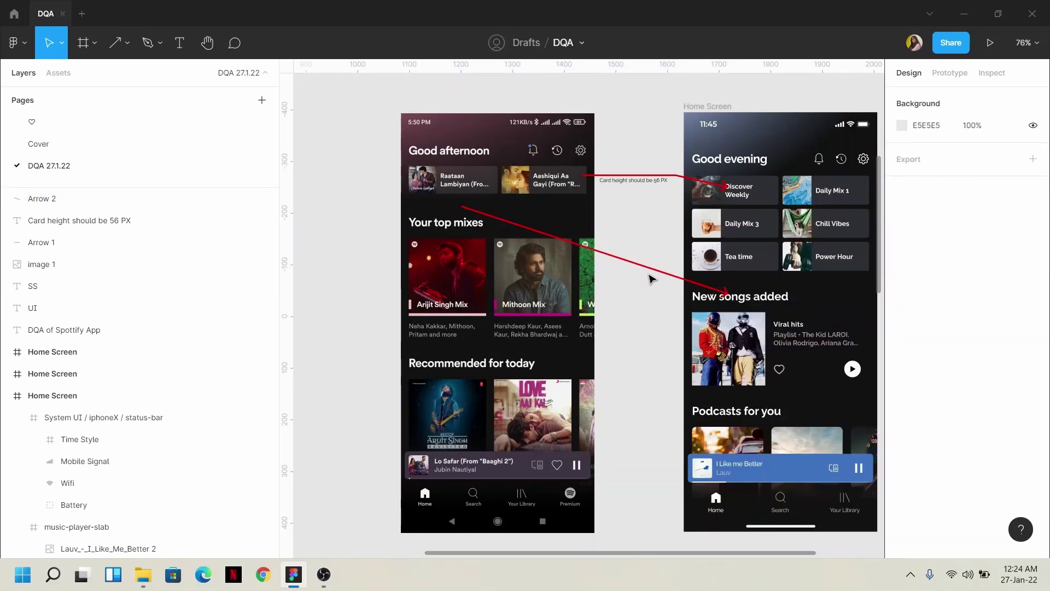
- Add a bend point midway along the second arrow and move it just before the Home Screen frame, making the first segment horizontal
click(599, 253)
double_click(599, 253)
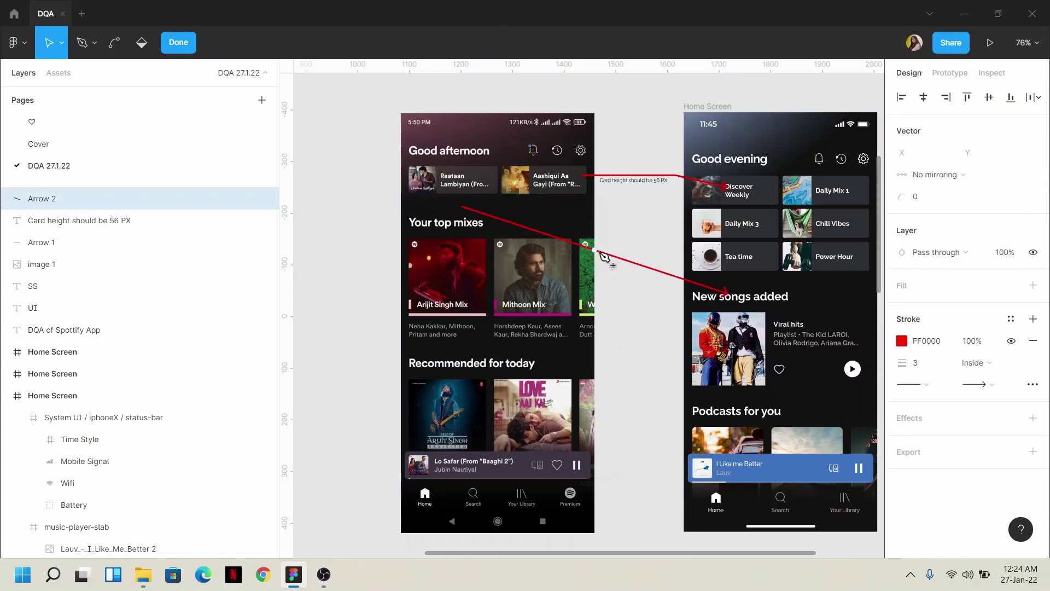
drag(597, 251, 680, 210)
key(Escape)
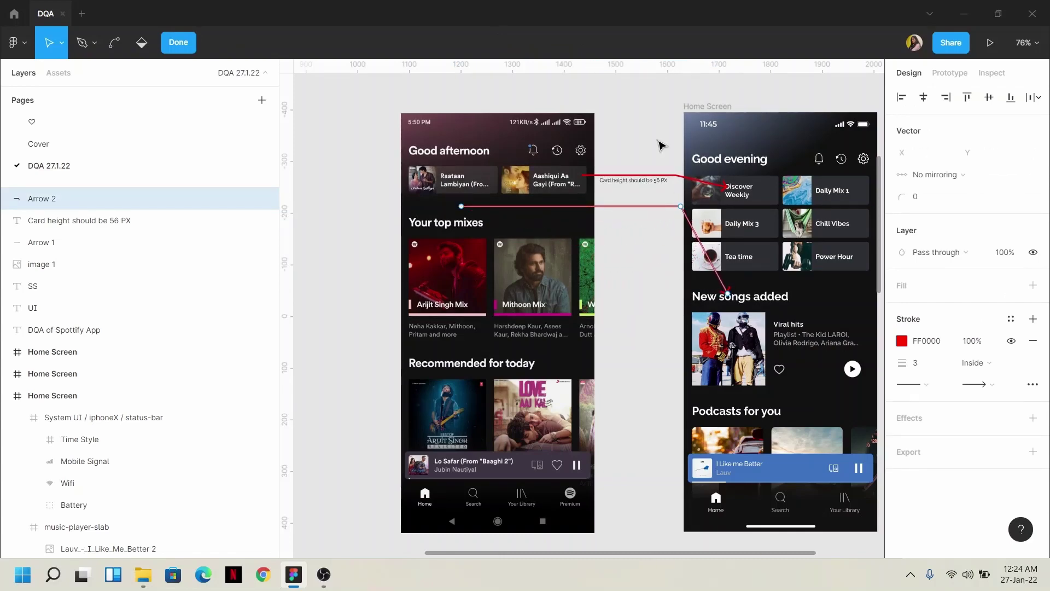
key(Escape)
- Duplicate the card height note below the second arrow at X 1469, Y -207 and change its text to "New songs segment is missing"
click(639, 180)
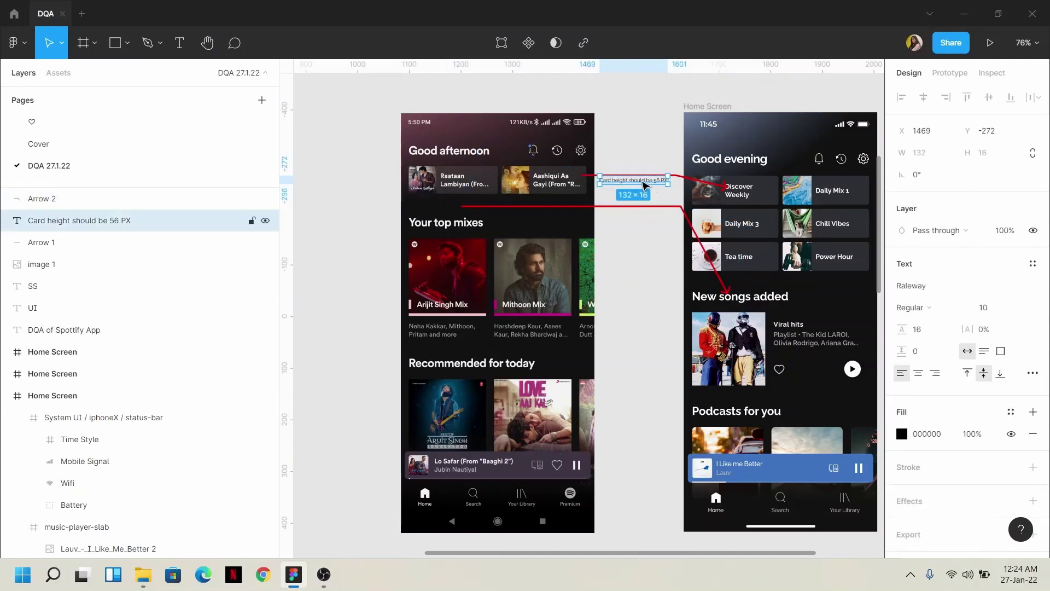
drag(648, 185, 644, 217)
double_click(641, 213)
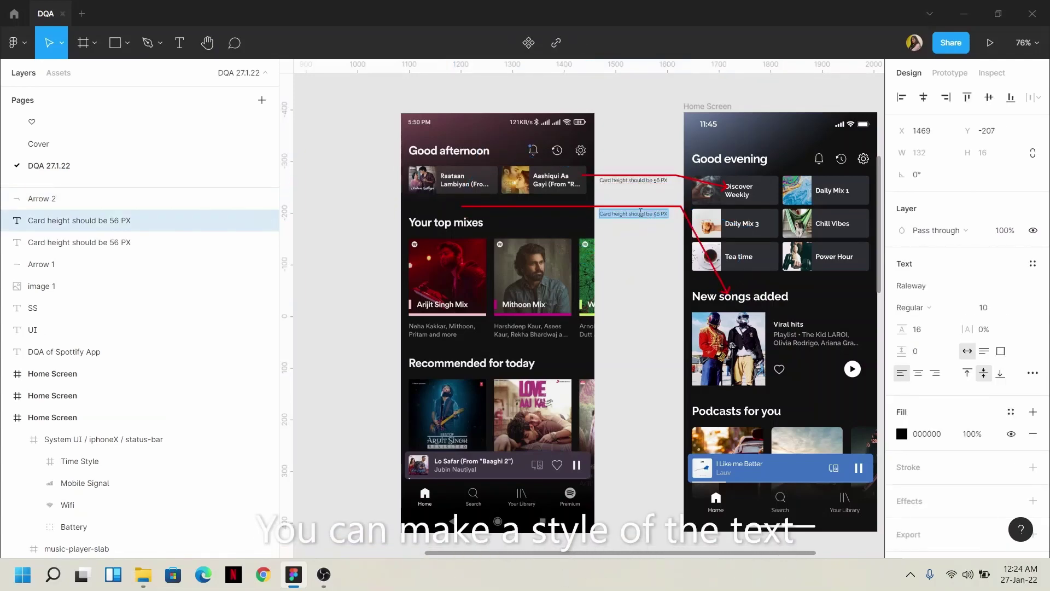
text(New)
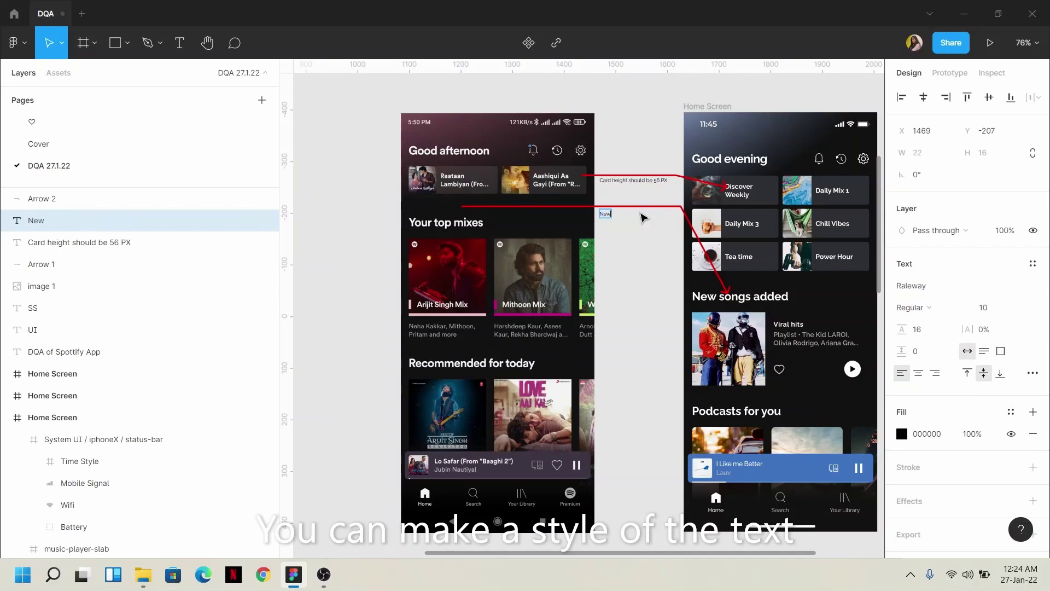
text( songs segment is missi)
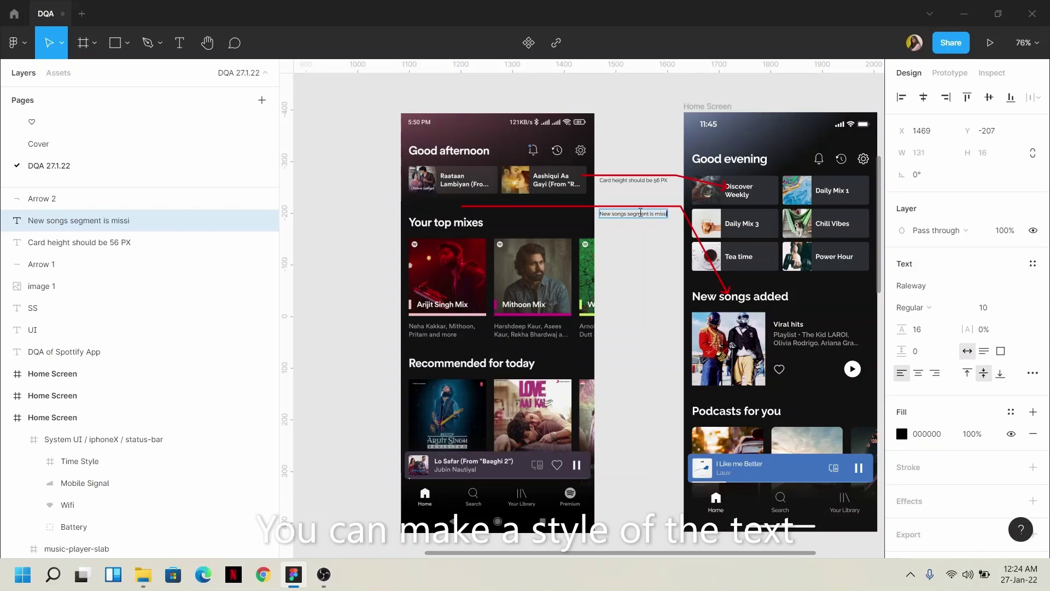
text(ng)
click(624, 359)
- Compare the screenshot's "Recommended for today" covers with the Home Screen frame's "Podcasts for you" cards, checking the first podcast image's size and corner radius
scroll(624, 359, up, 2)
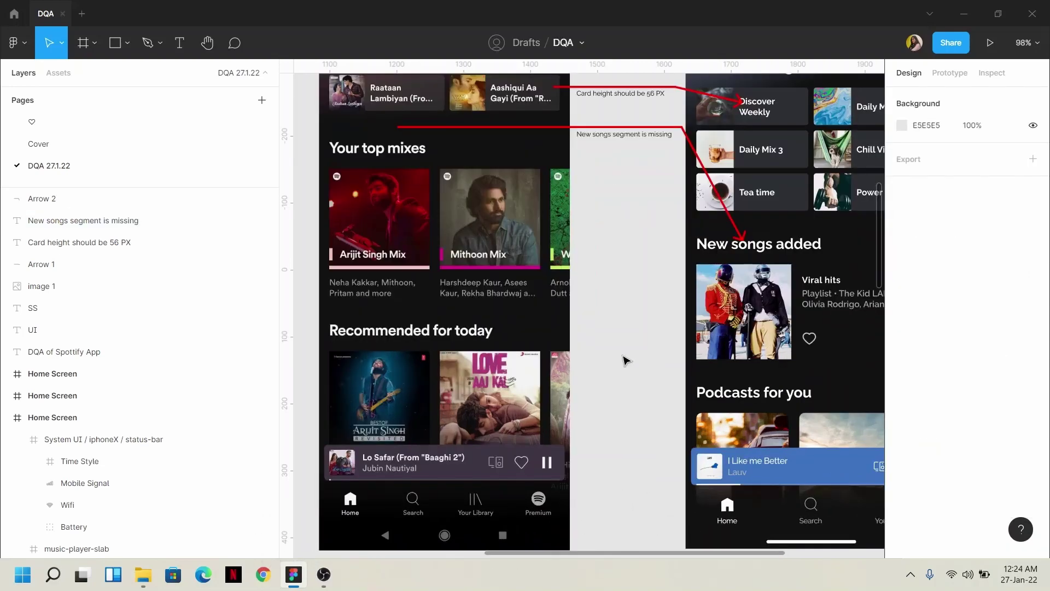
scroll(623, 359, down, 2)
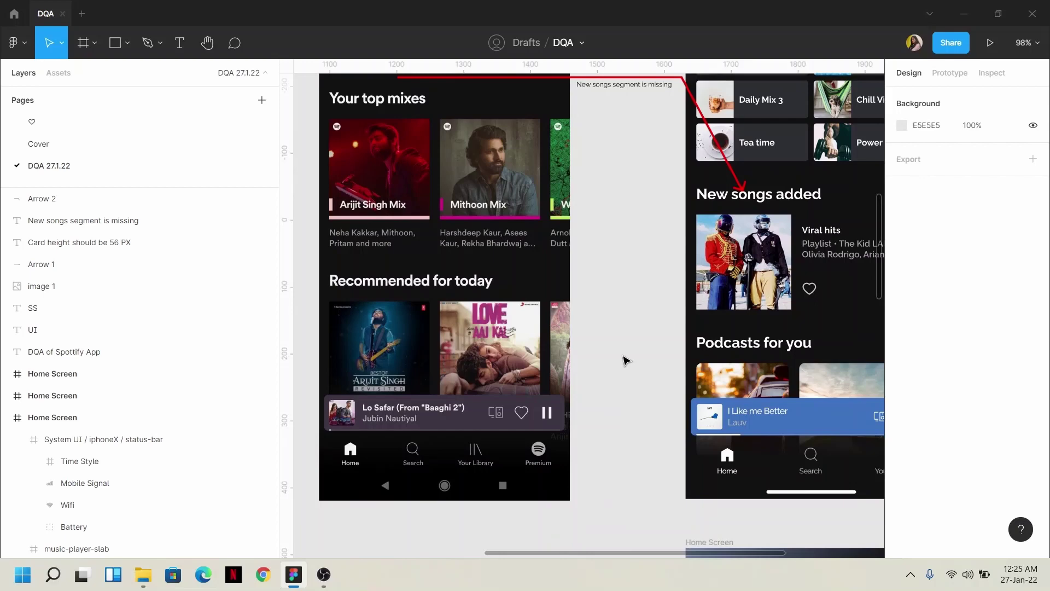
scroll(626, 360, down, 3)
scroll(736, 380, up, 2)
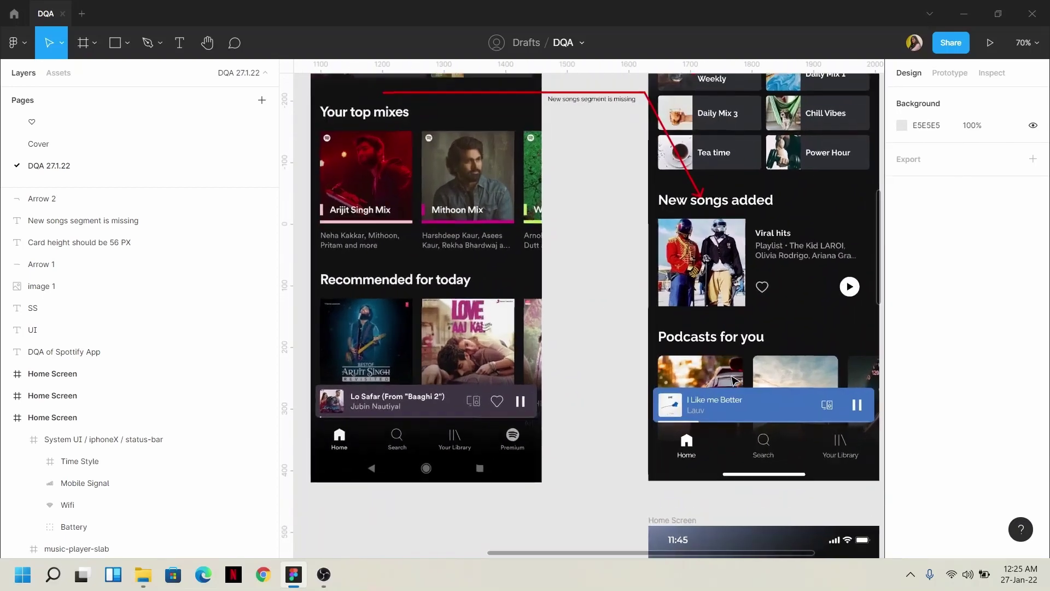
click(440, 300)
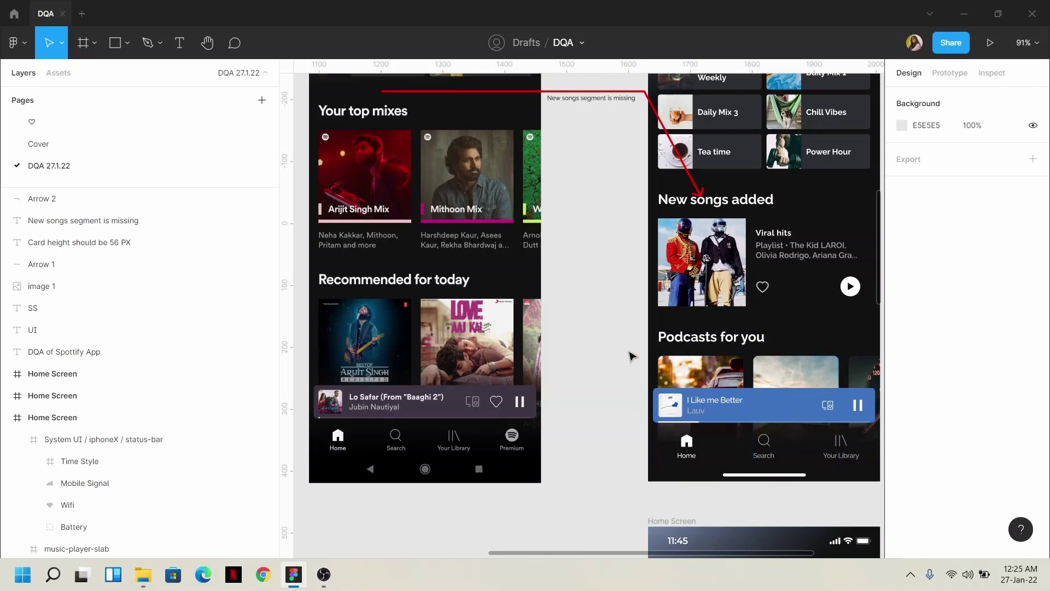
scroll(819, 376, up, 5)
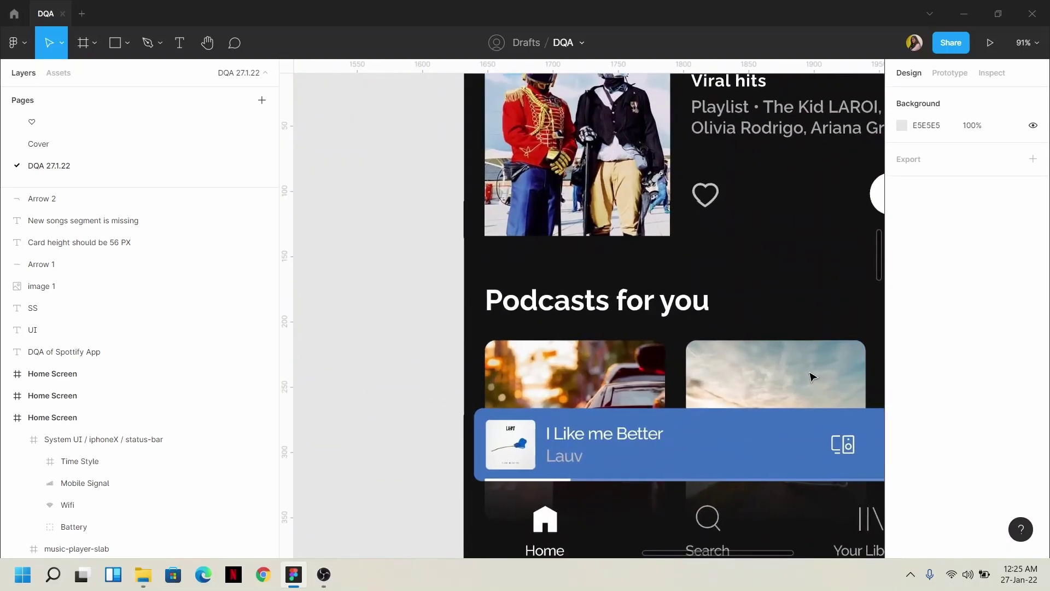
scroll(460, 370, up, 3)
scroll(460, 370, left, 4)
scroll(459, 370, left, 3)
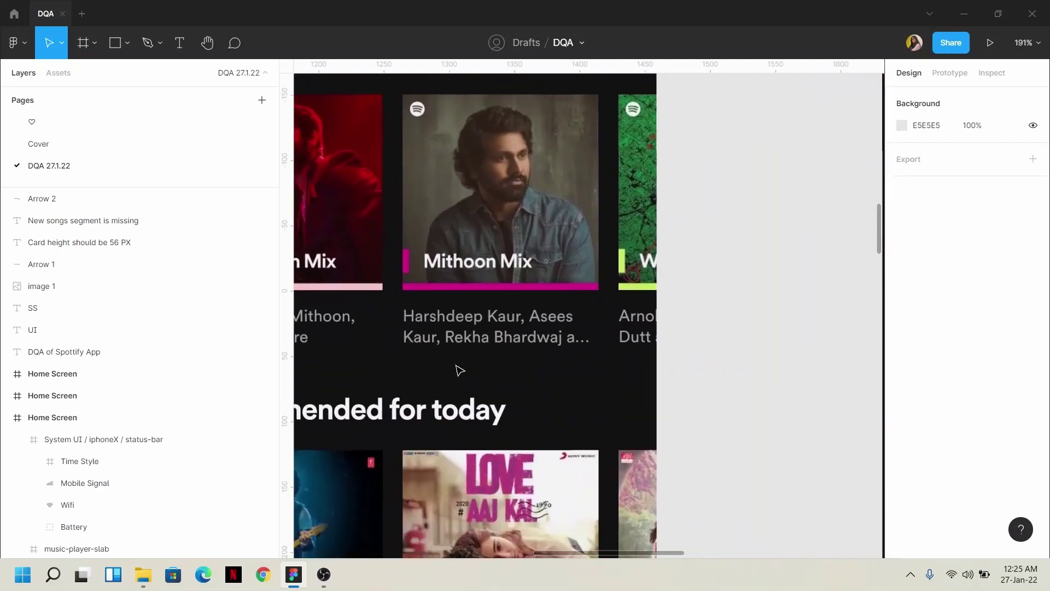
scroll(540, 245, down, 4)
scroll(540, 246, up, 3)
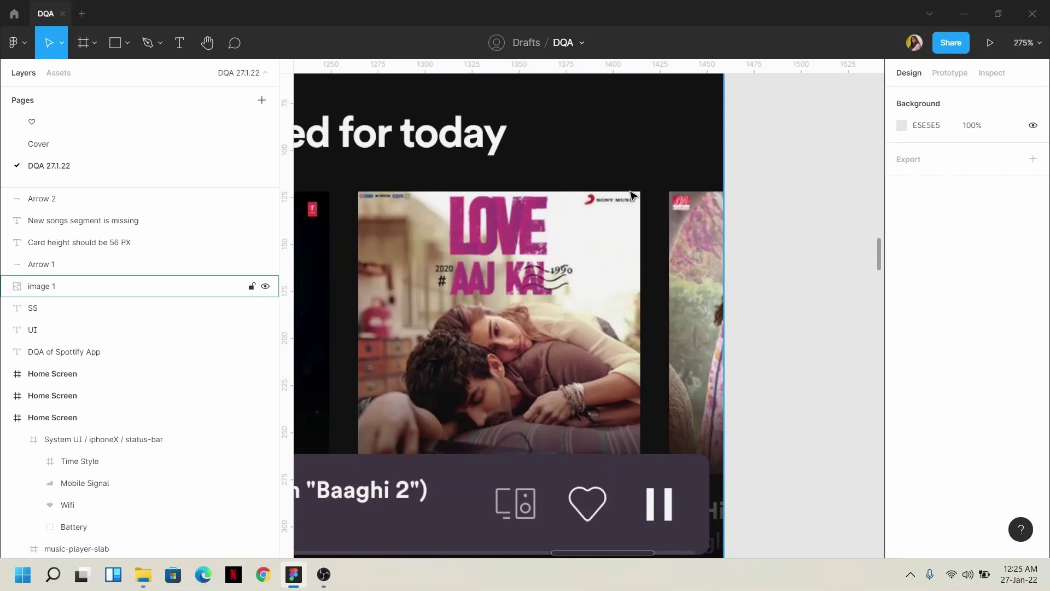
scroll(643, 289, down, 5)
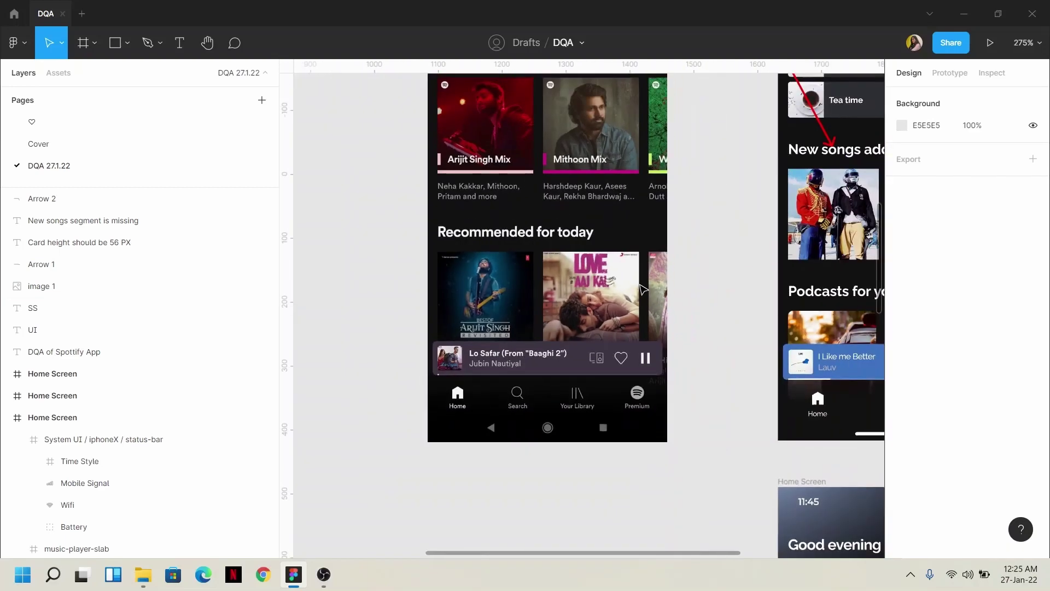
scroll(742, 317, up, 4)
scroll(742, 319, right, 3)
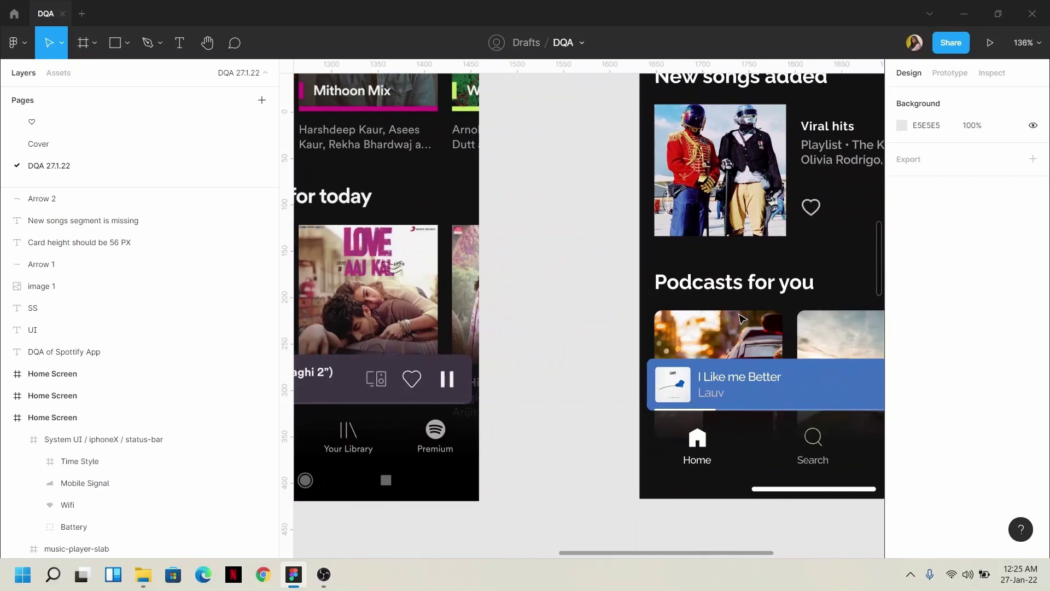
click(711, 334)
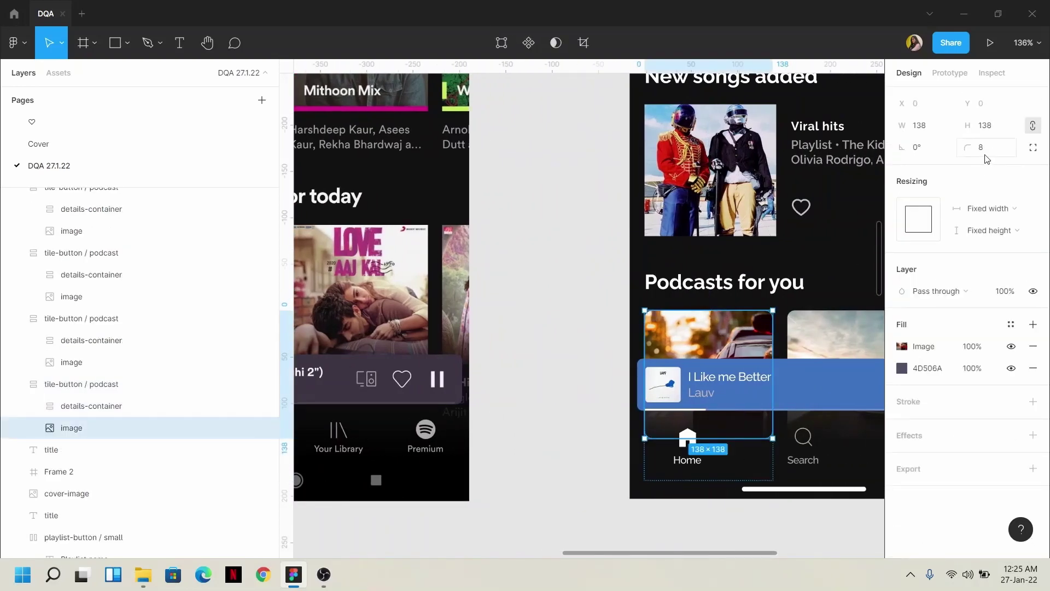
click(629, 278)
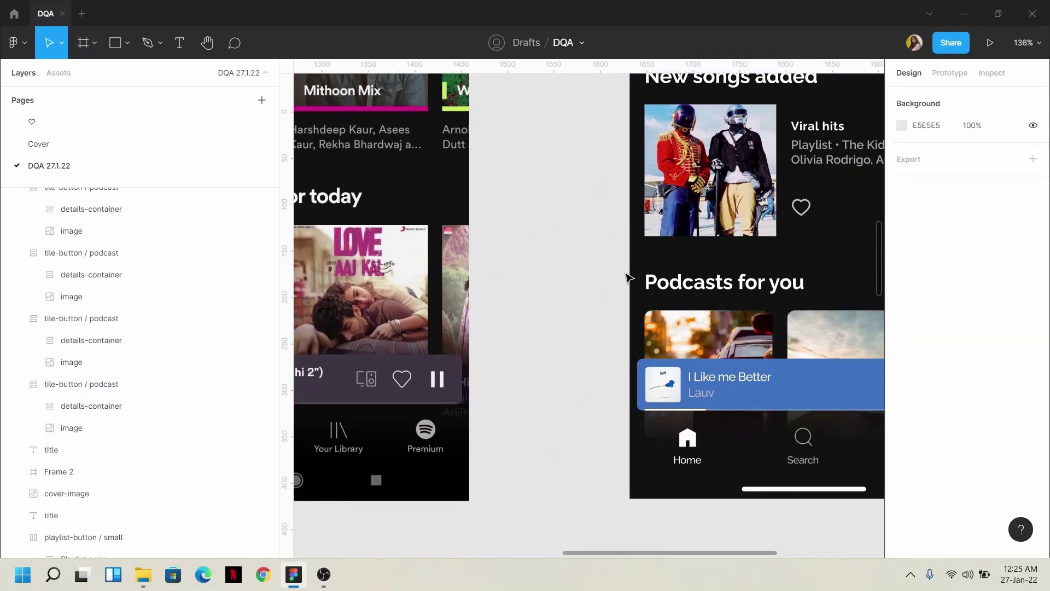
- Draw a red FF0000 arrow about 295 long from the screenshot's second "Recommended for today" cover to the frame's first podcast card
click(127, 46)
click(100, 107)
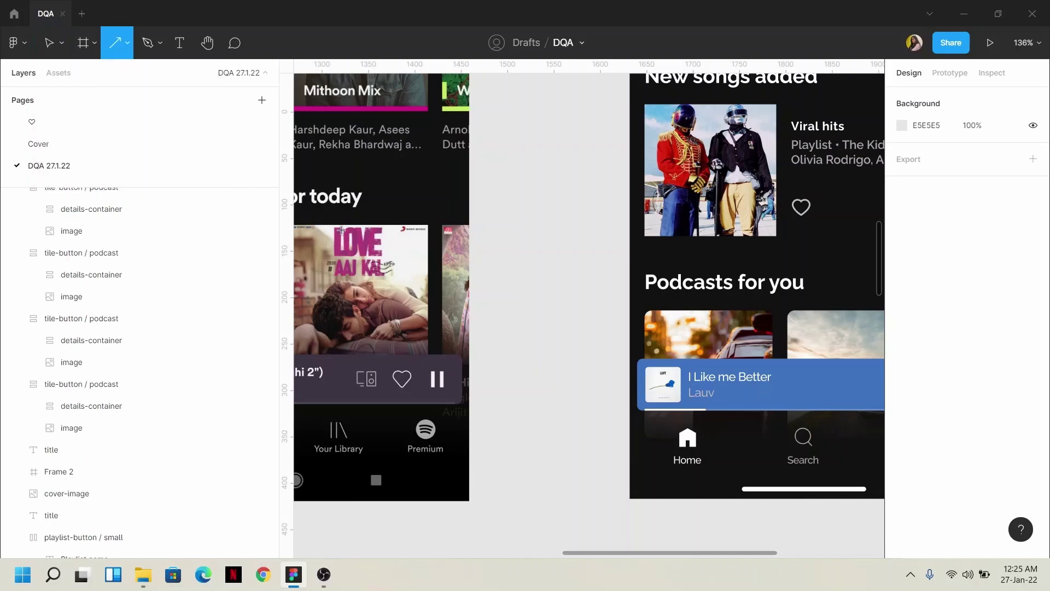
drag(406, 244, 667, 326)
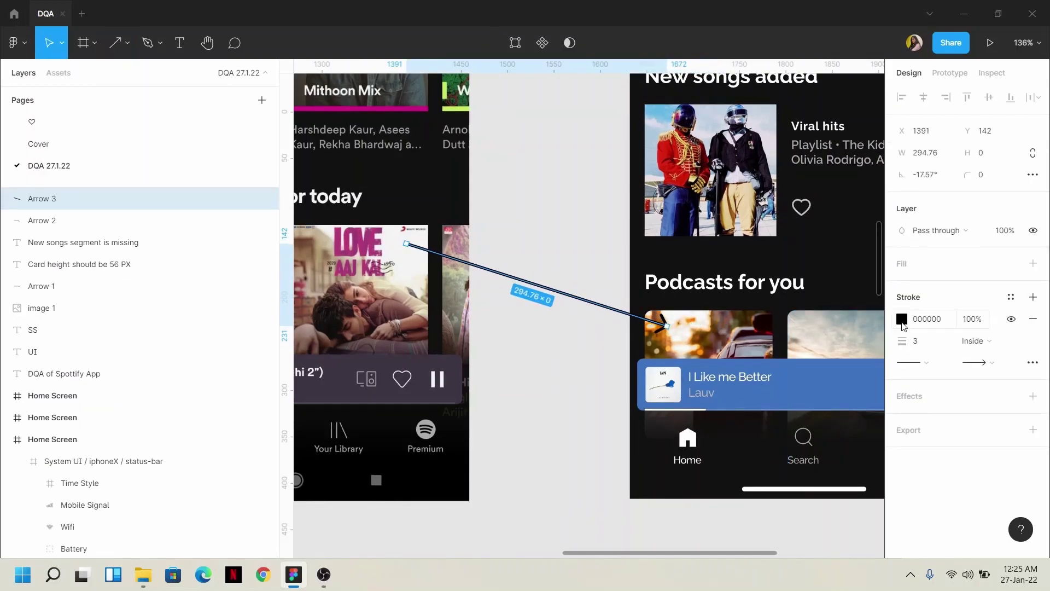
click(901, 319)
click(884, 217)
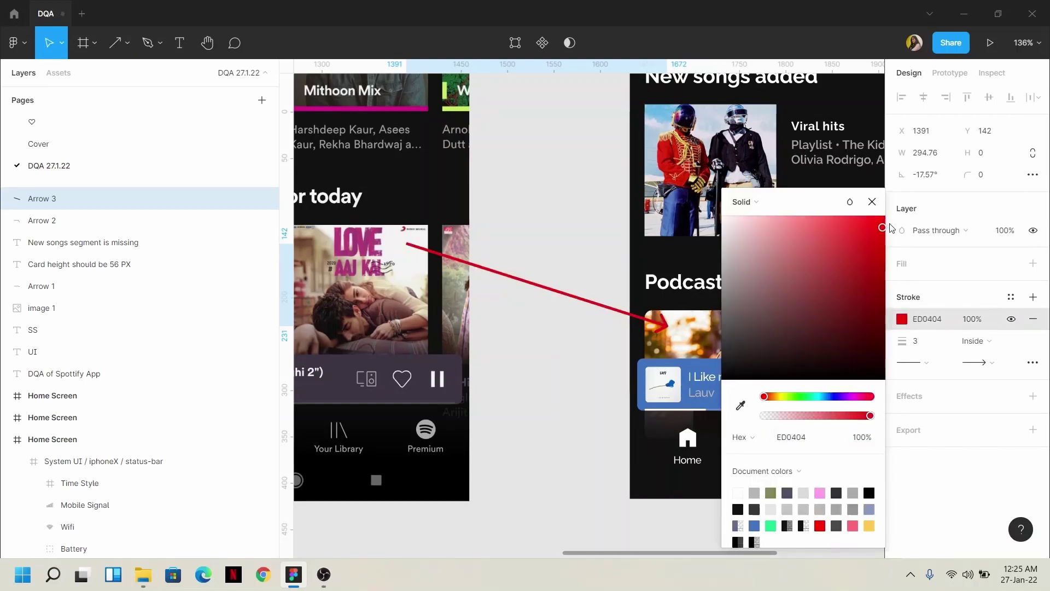
- Add a bend point midway along the third arrow and move it just before the Home Screen frame, making the first segment horizontal
double_click(569, 297)
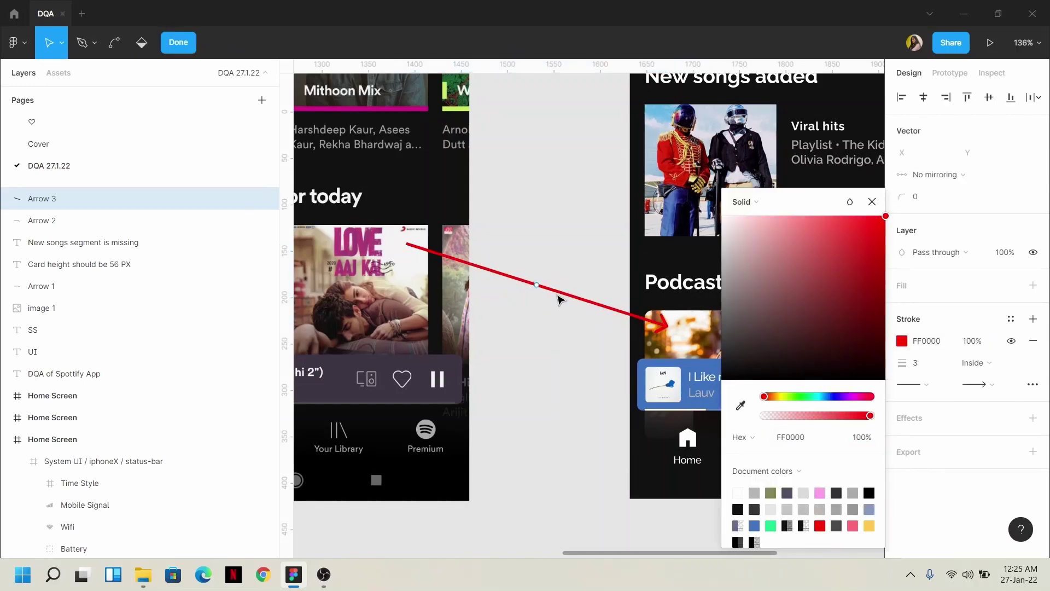
drag(545, 288, 620, 248)
key(Escape)
- Duplicate the "New songs segment is missing" note below the third arrow at X 1469, Y 146
scroll(593, 218, up, 5)
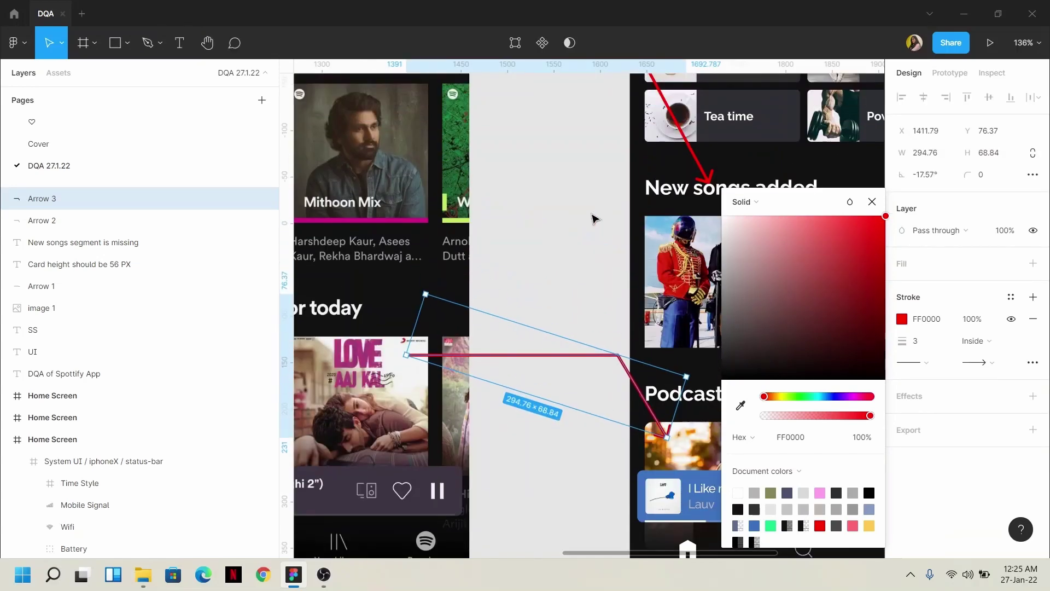
click(578, 89)
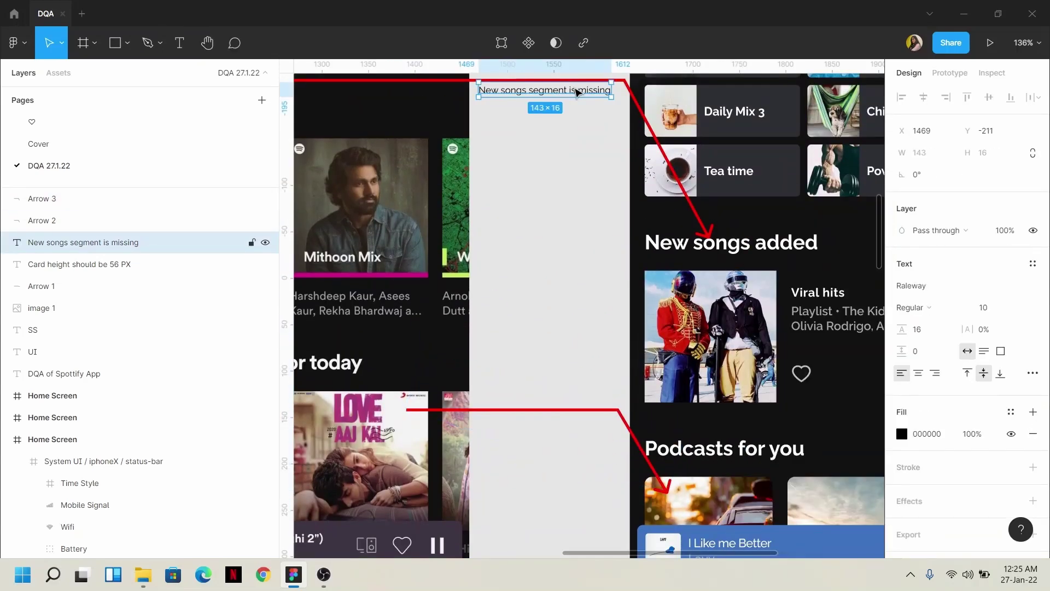
drag(579, 89, 565, 422)
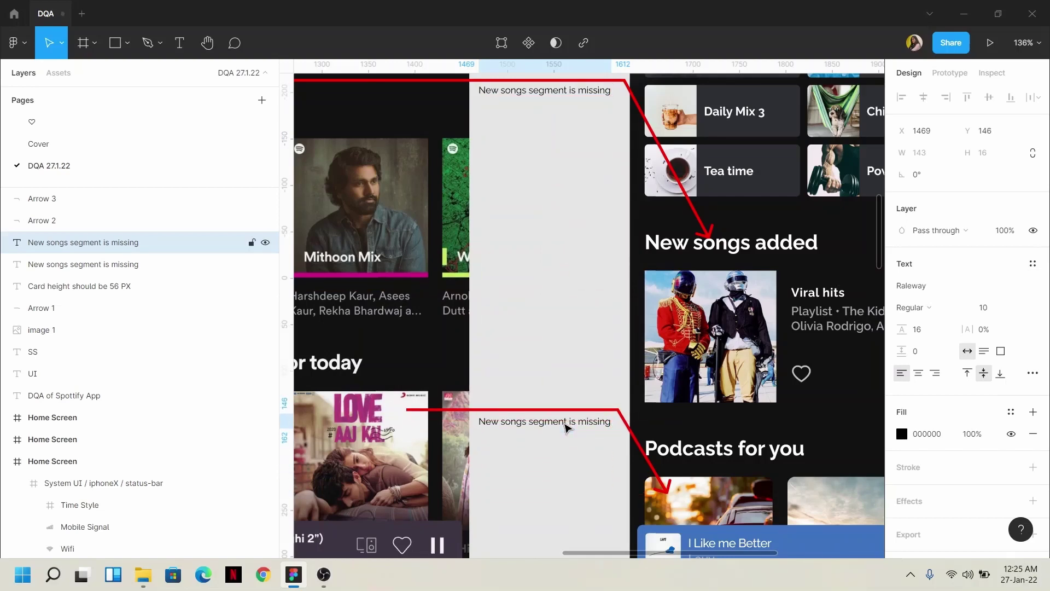
- Change the duplicated note to "Please use 8 PX corner radius for cards" on two lines and move it to Y 142
double_click(565, 422)
text(Please use)
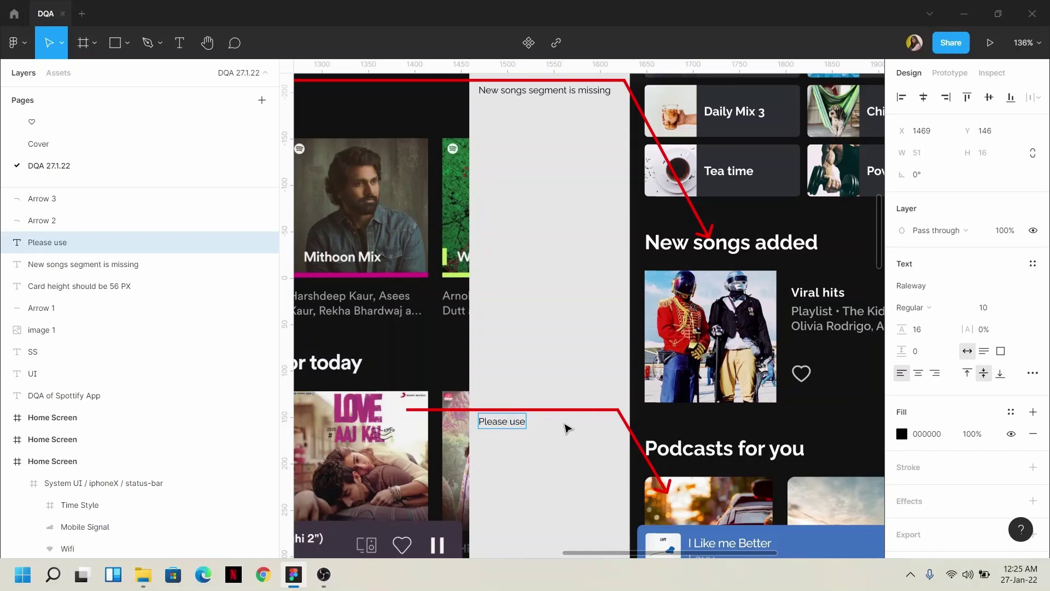
text( 8 PX)
text( x)
text(or)
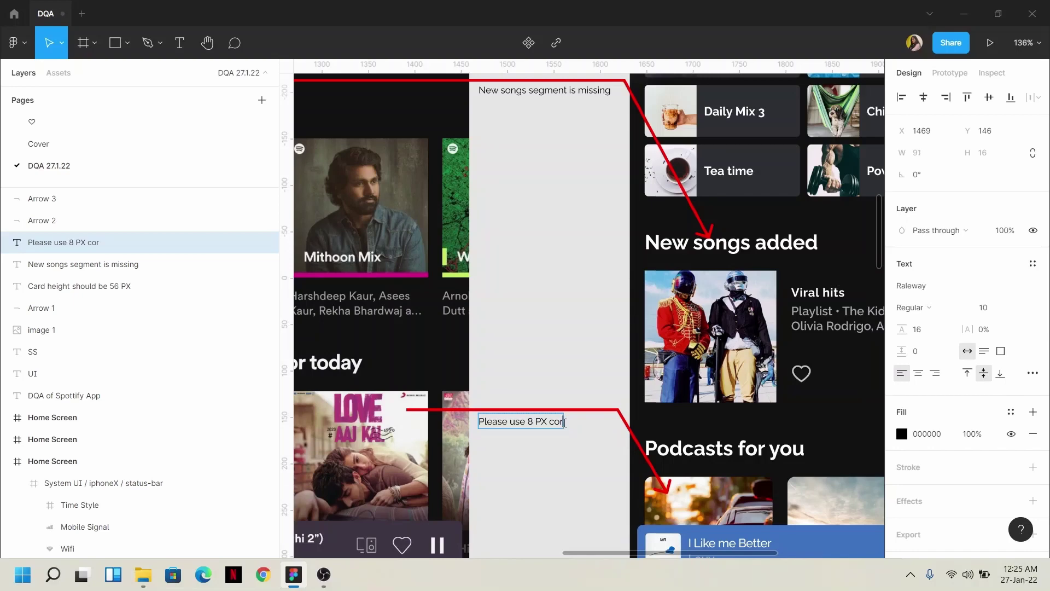
text(dner radius )
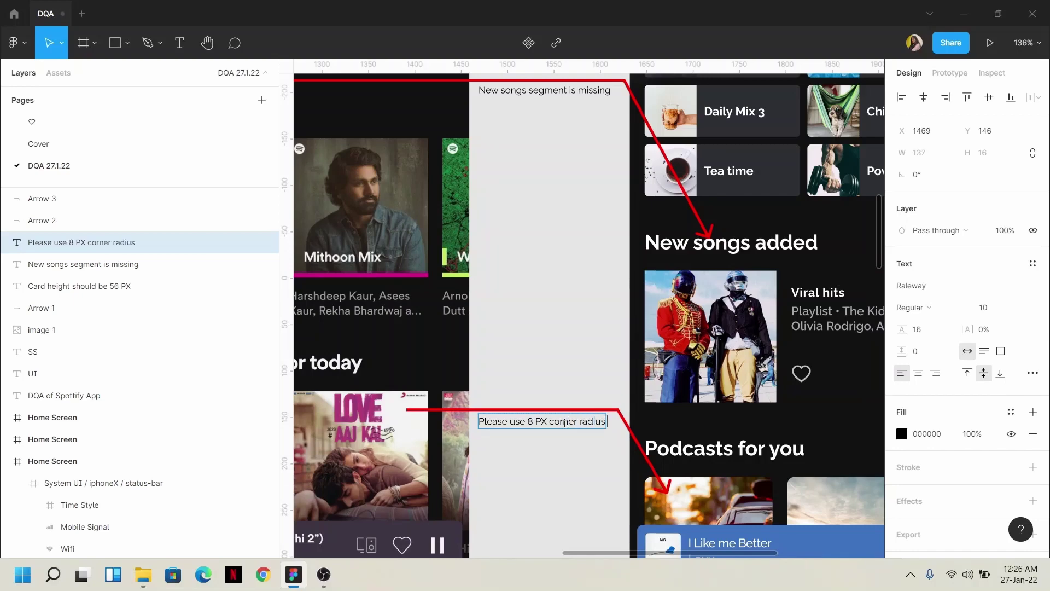
text(for cards)
drag(645, 421, 610, 425)
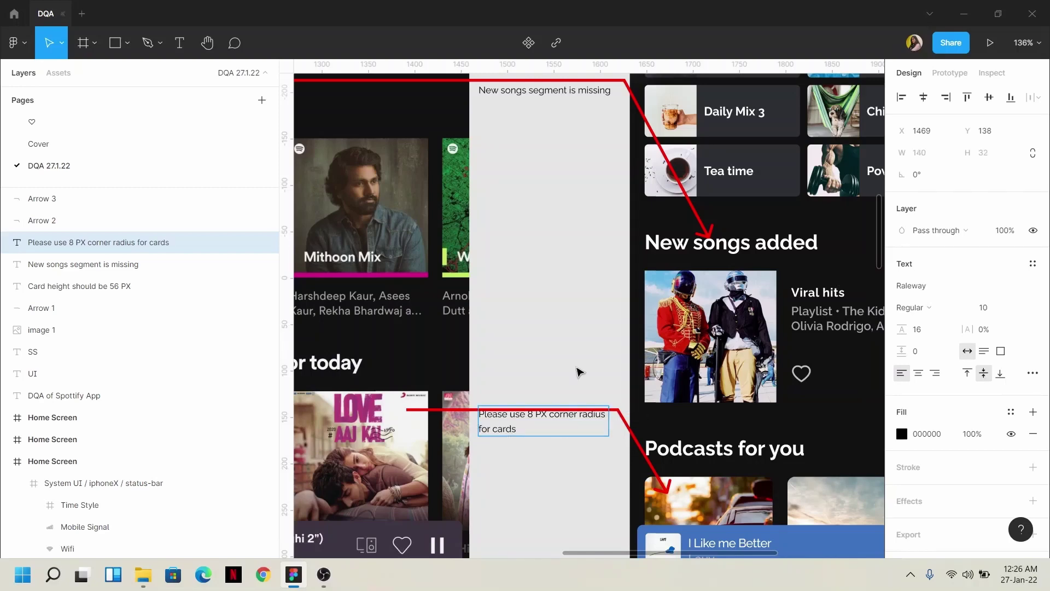
drag(535, 427, 535, 432)
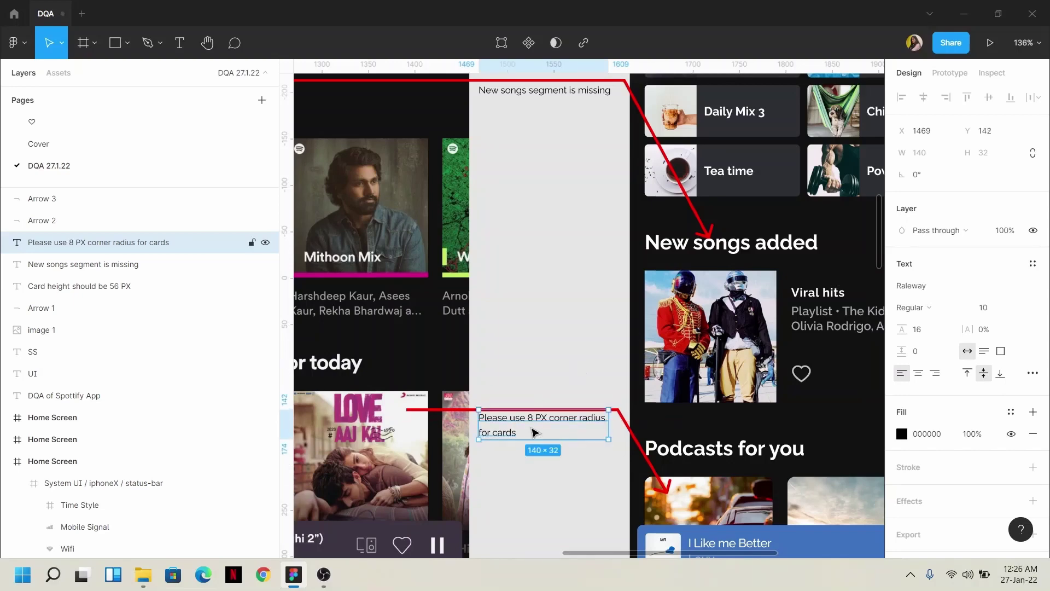
click(537, 376)
- Draw an arrow about 286 long from the screenshot's now-playing bar to the Home Screen frame's blue now-playing card
scroll(538, 377, down, 5)
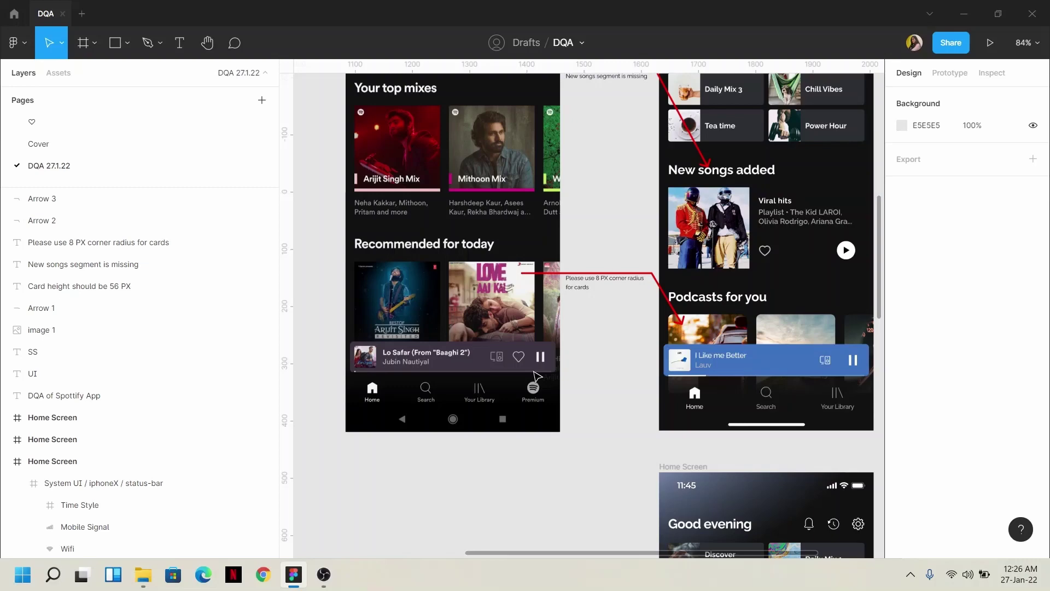
scroll(537, 376, right, 4)
scroll(542, 376, left, 4)
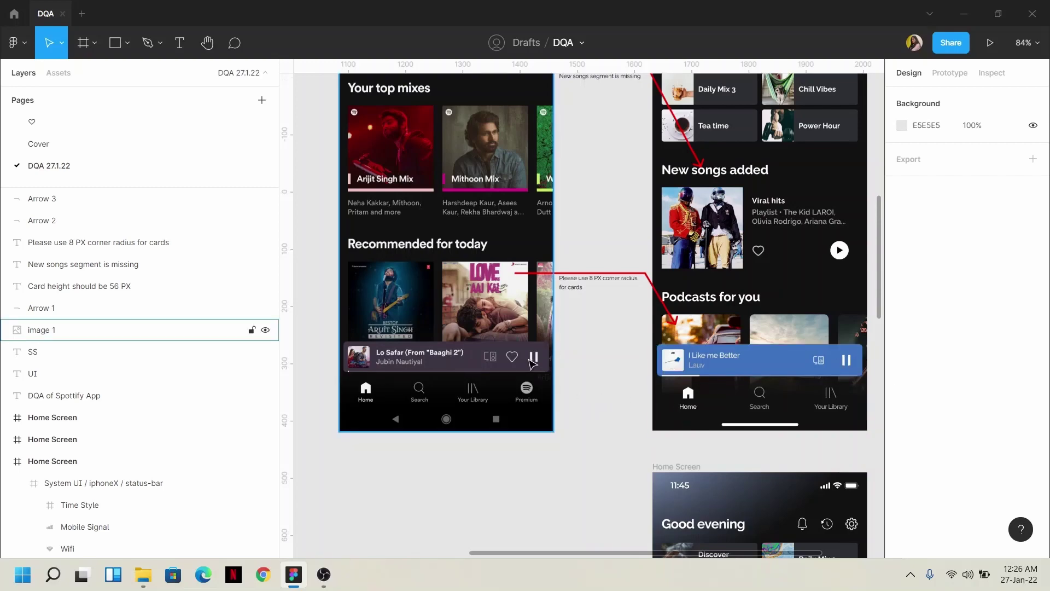
click(122, 48)
click(128, 49)
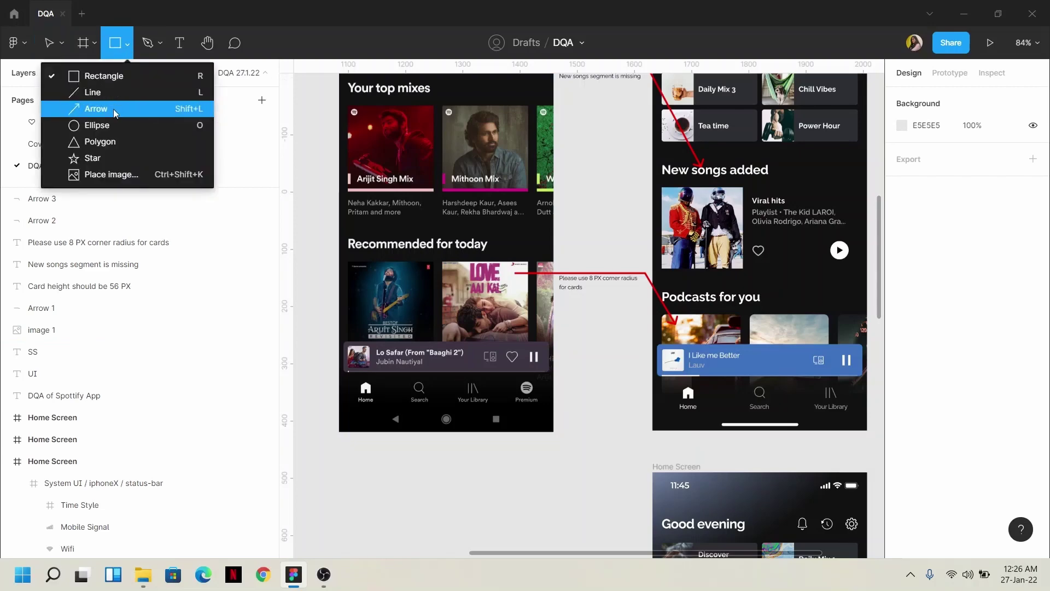
click(60, 106)
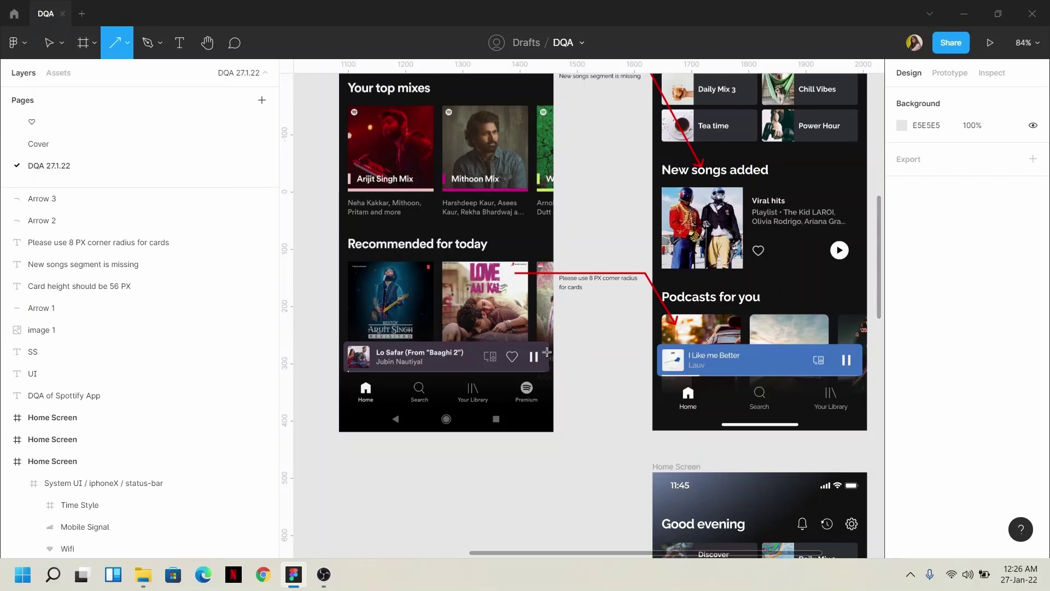
drag(547, 352, 710, 364)
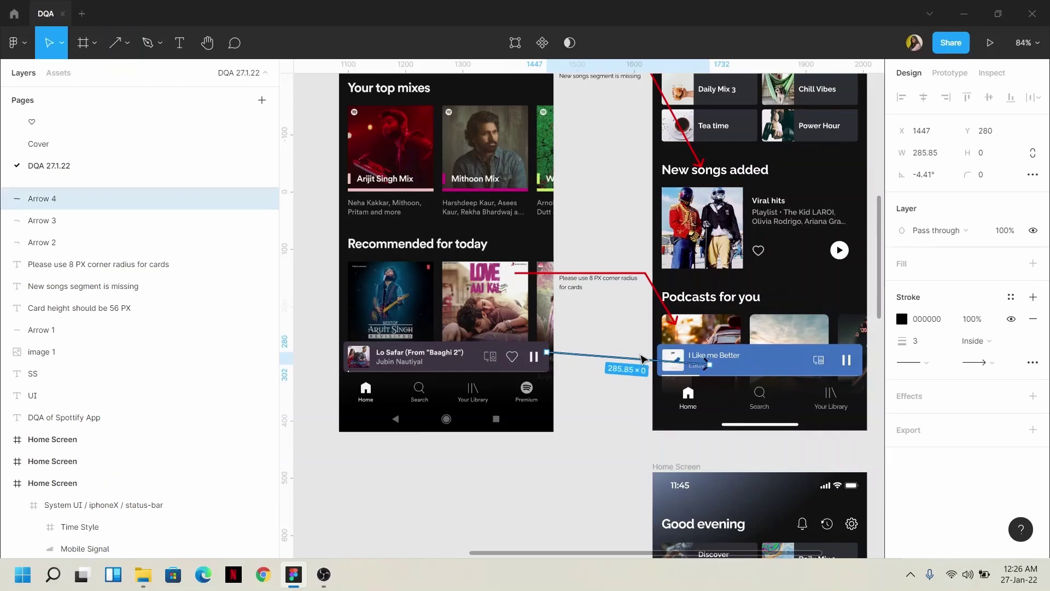
- Add a bend point to the fourth arrow at X 1627.5, Y 287, and set its stroke color to FF0000
double_click(642, 359)
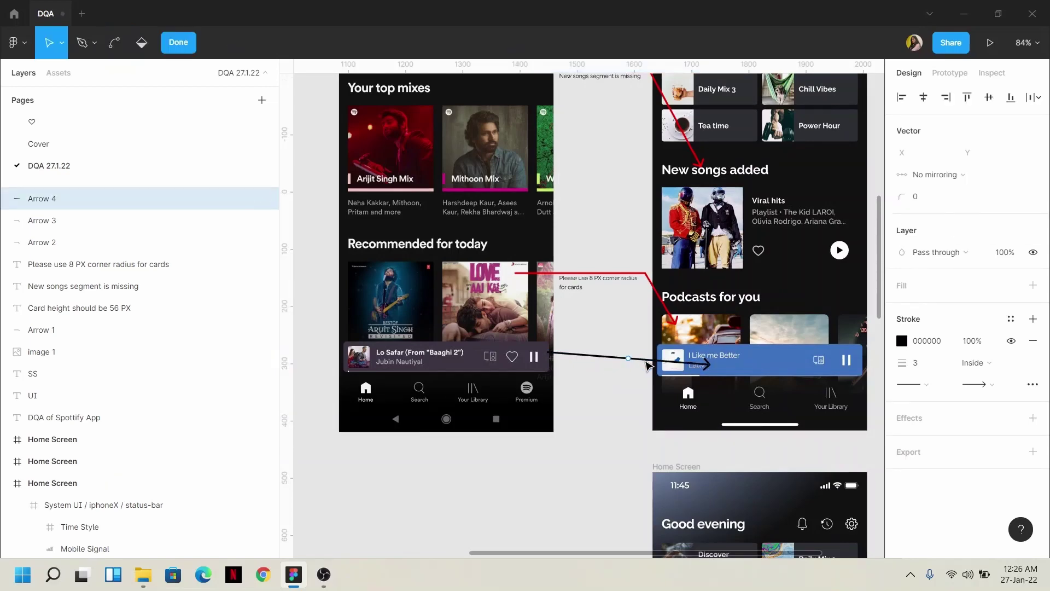
drag(634, 354, 650, 356)
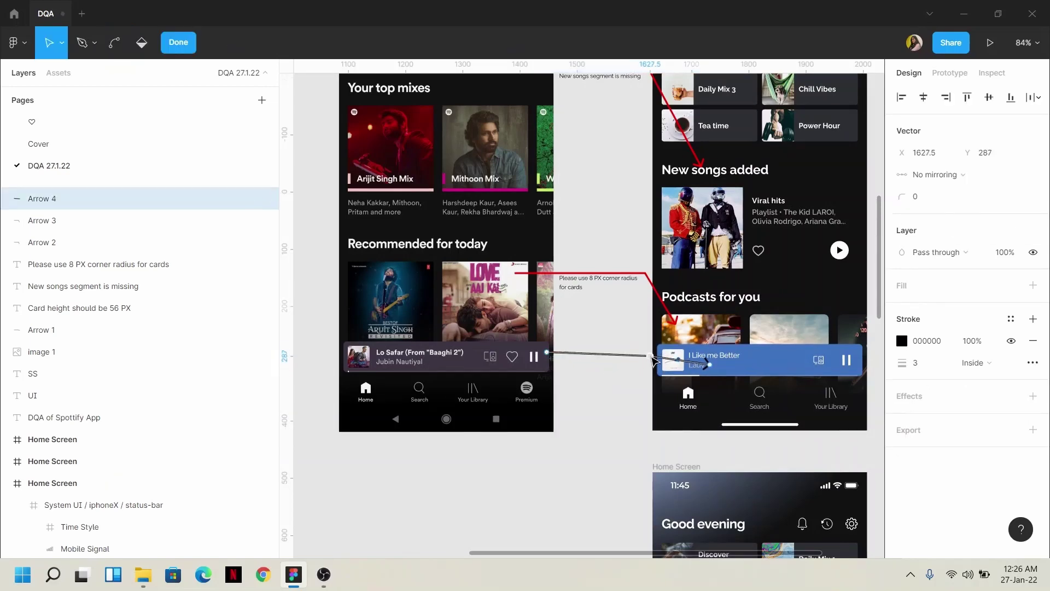
click(900, 347)
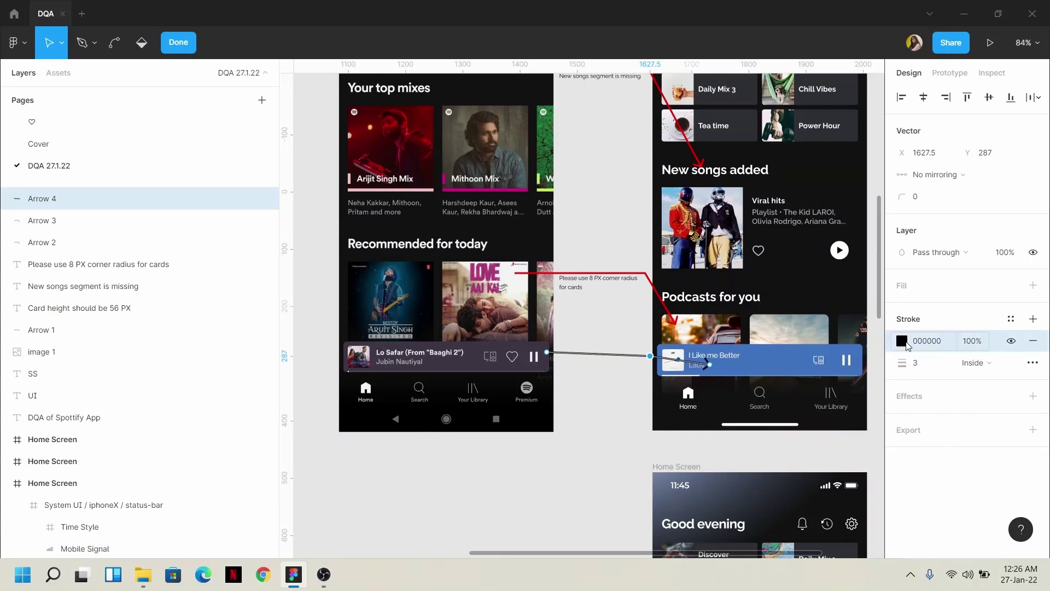
click(904, 342)
text(ff0000)
key(Return)
key(Return)
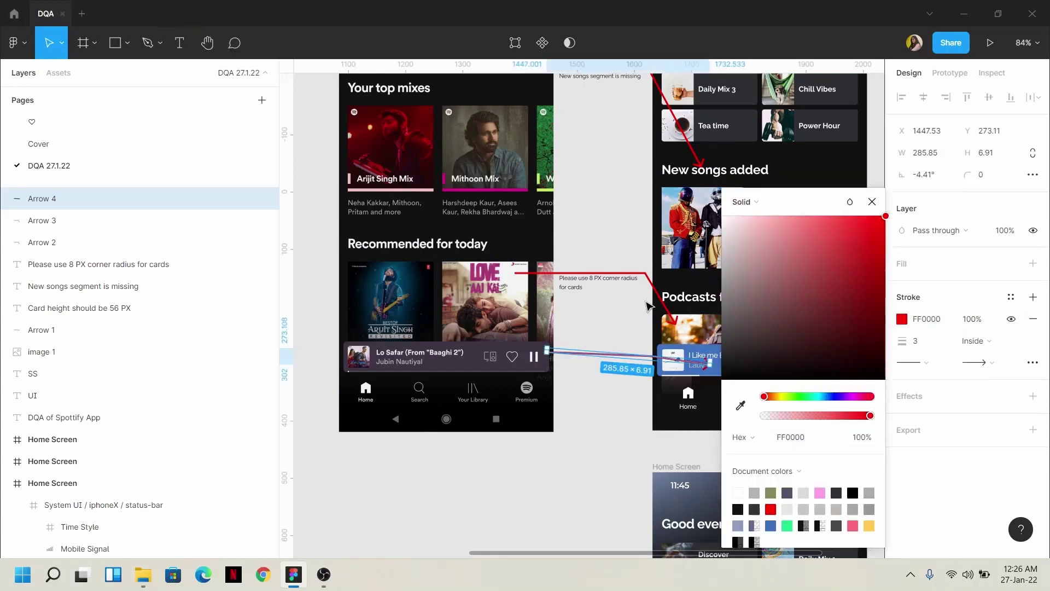
- Duplicate the corner radius note to X 1469, Y 286 and change it to "Card color does not match." and "And love icon is missing in the card" on two lines
click(600, 285)
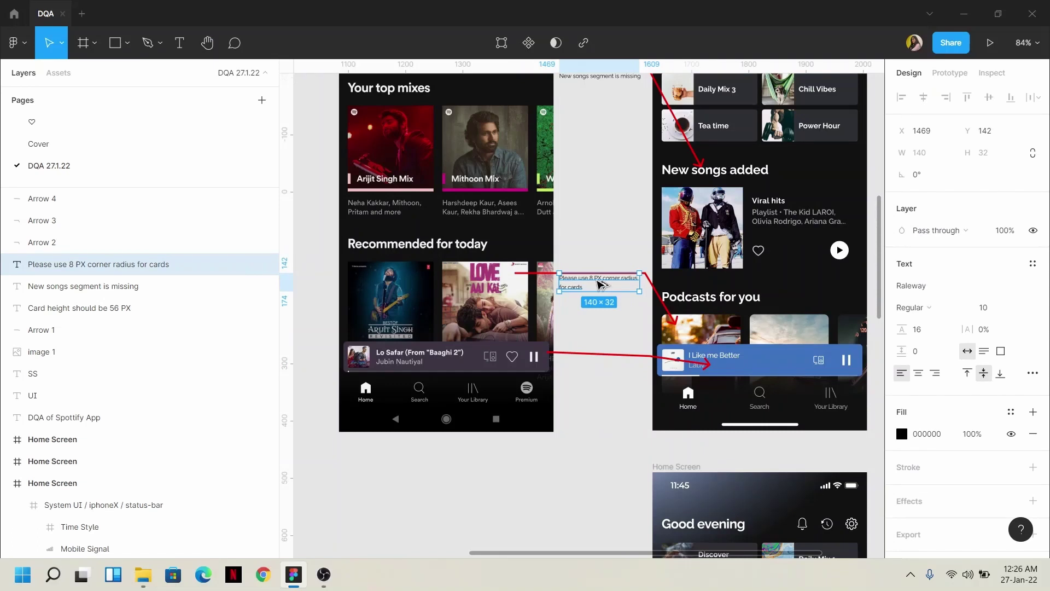
drag(600, 285, 602, 366)
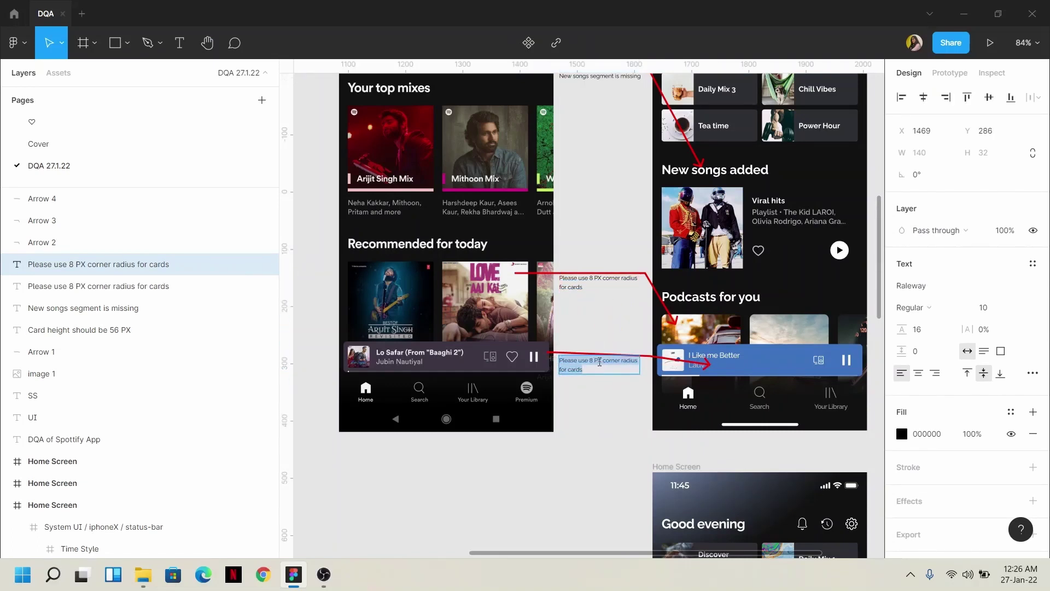
text(C)
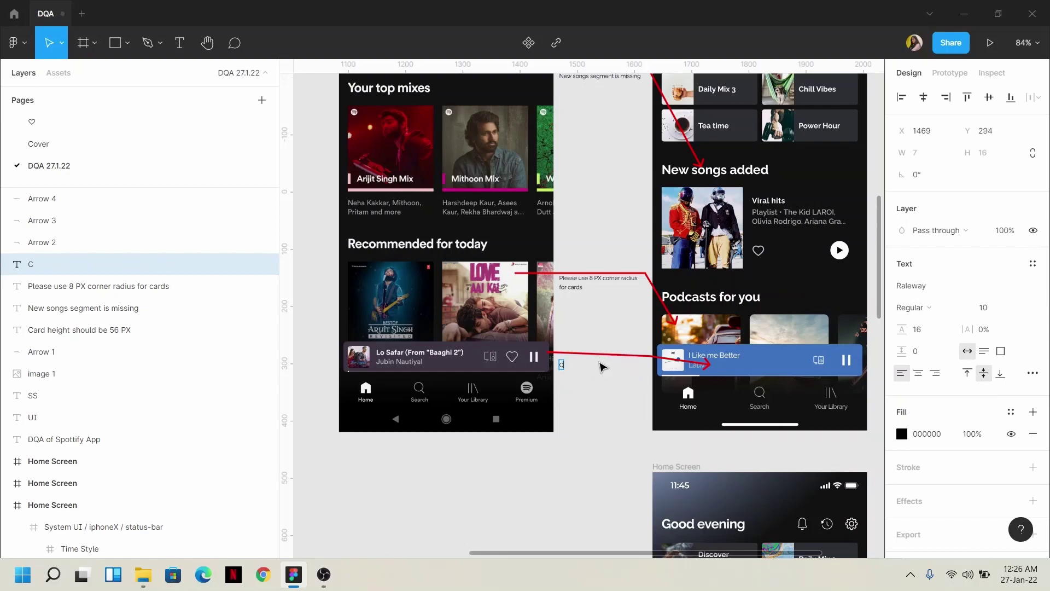
text(ard color does no)
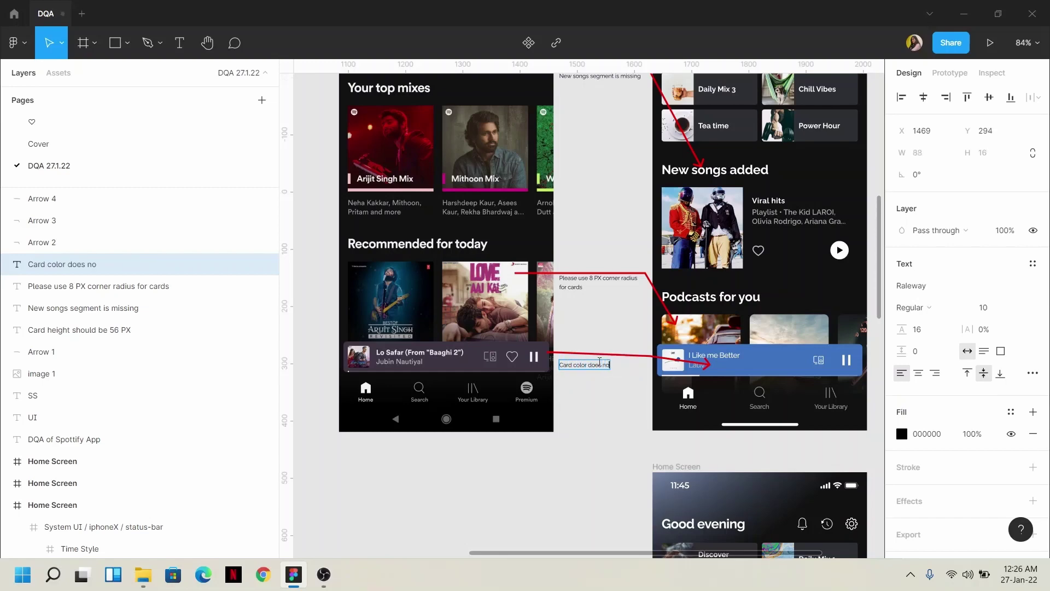
text(t match.)
key(Return)
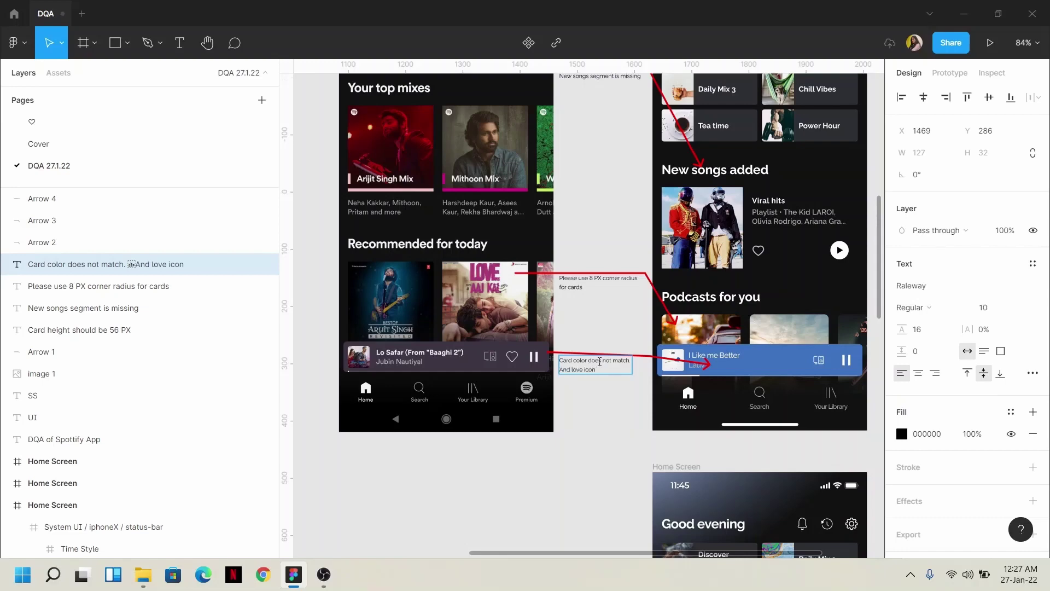
text(missing in the card)
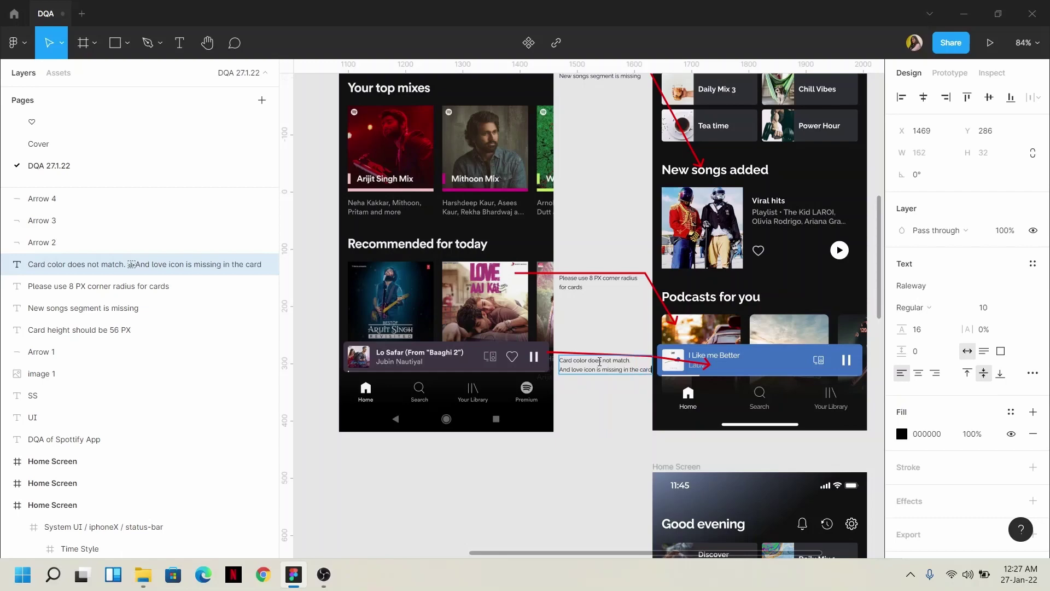
key(Escape)
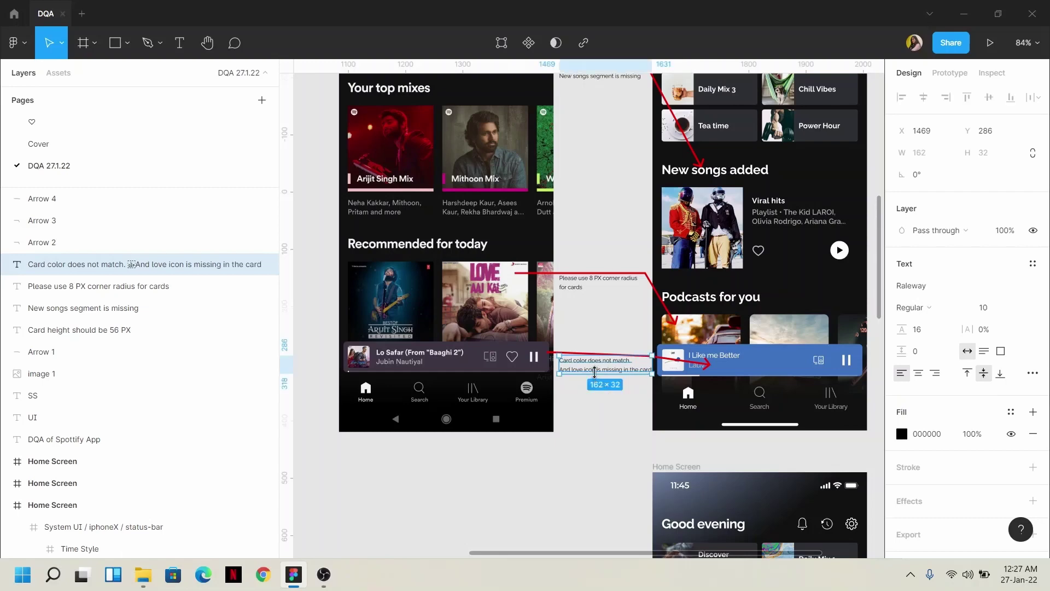
drag(597, 373, 597, 373)
click(620, 416)
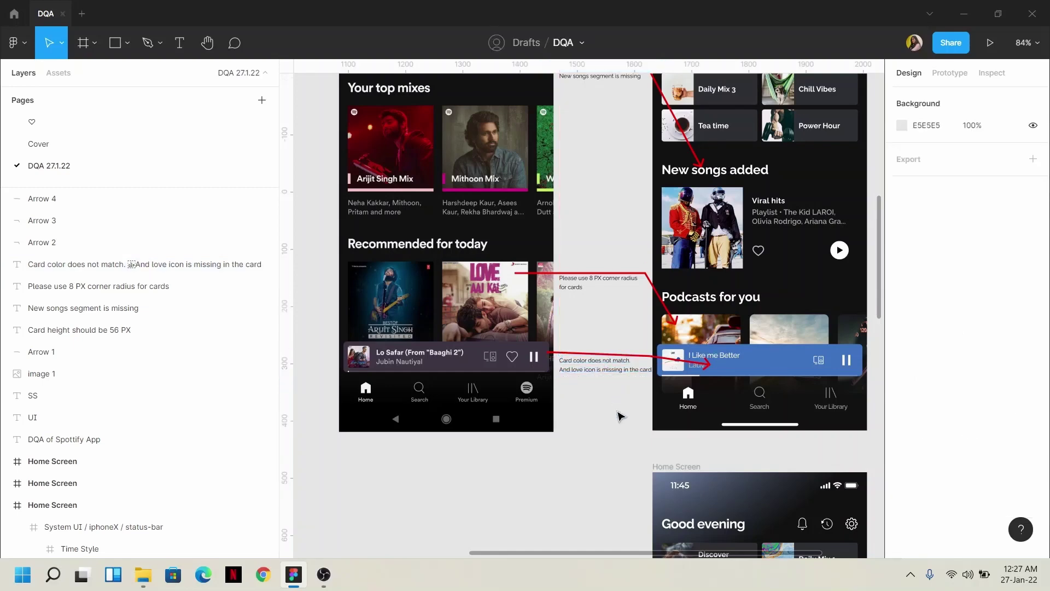
- Draw a horizontal arrow about 185 long from the screenshot's Premium option toward the Home Screen frame's navigation bar and make its stroke red
scroll(620, 416, down, 1)
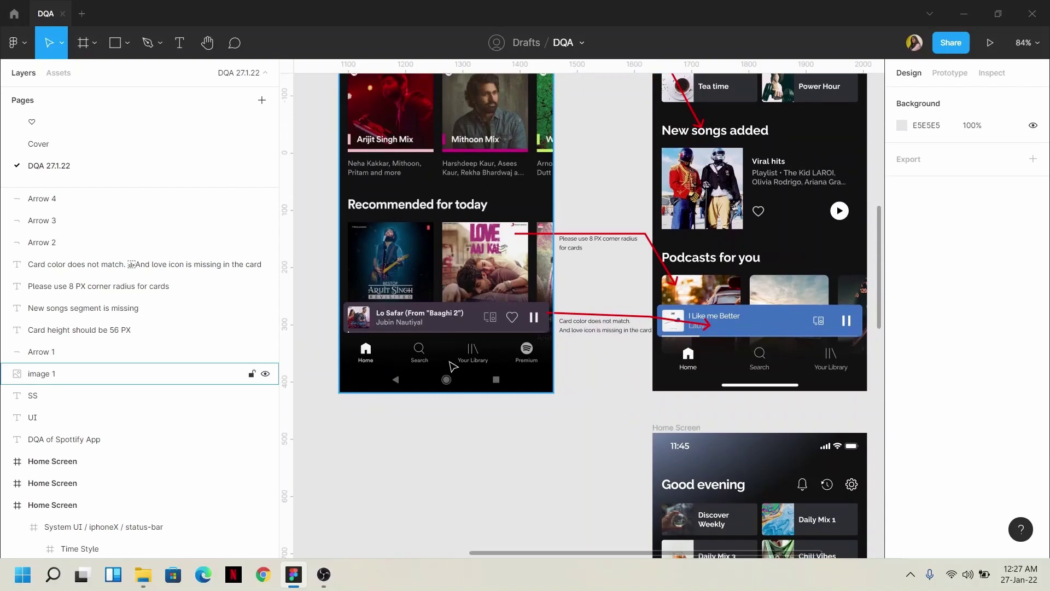
scroll(617, 417, down, 1)
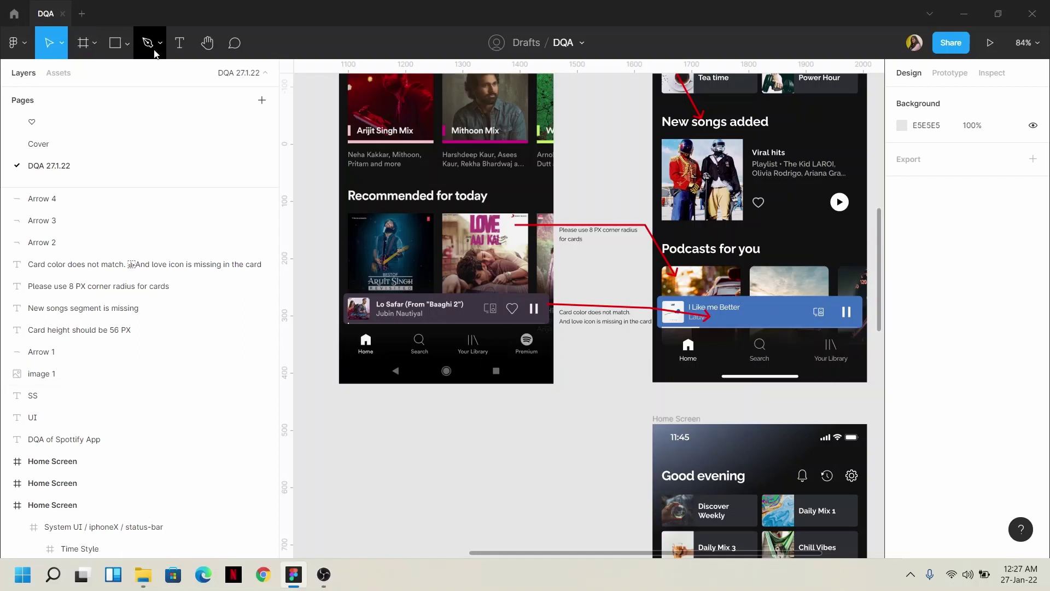
click(126, 48)
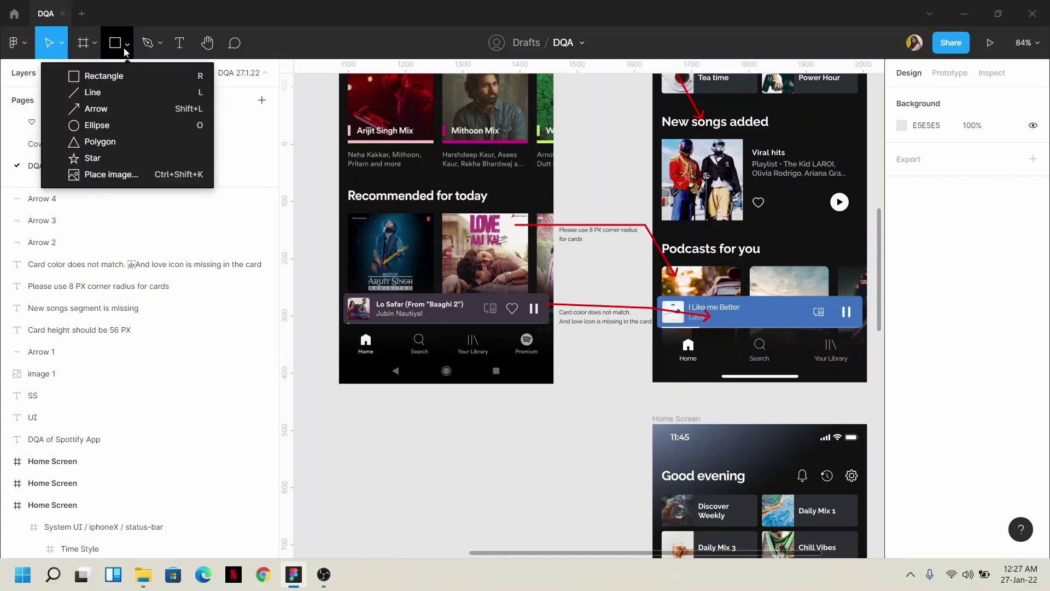
click(89, 110)
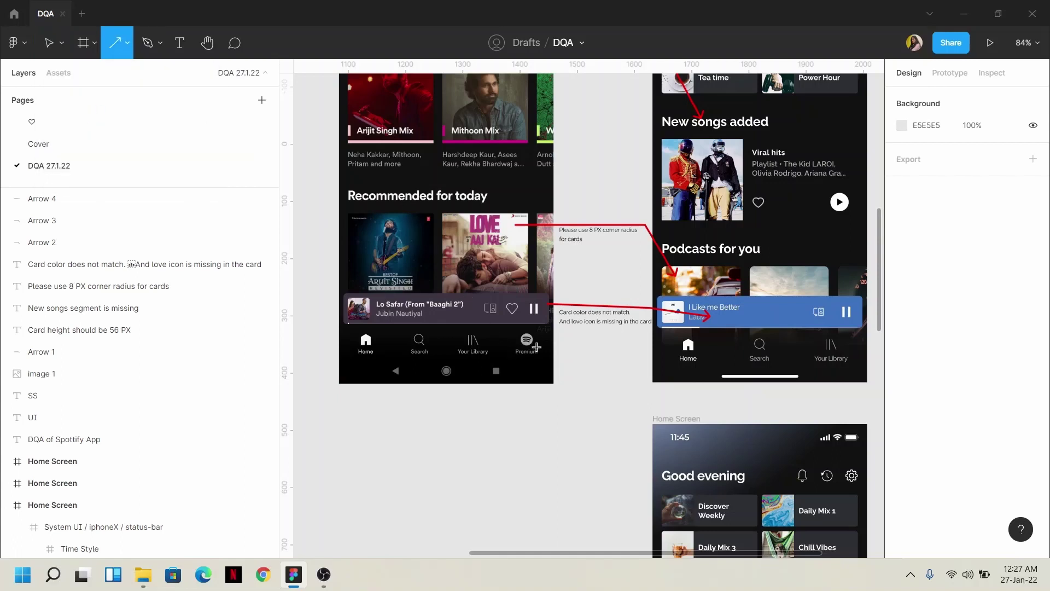
drag(540, 347, 646, 347)
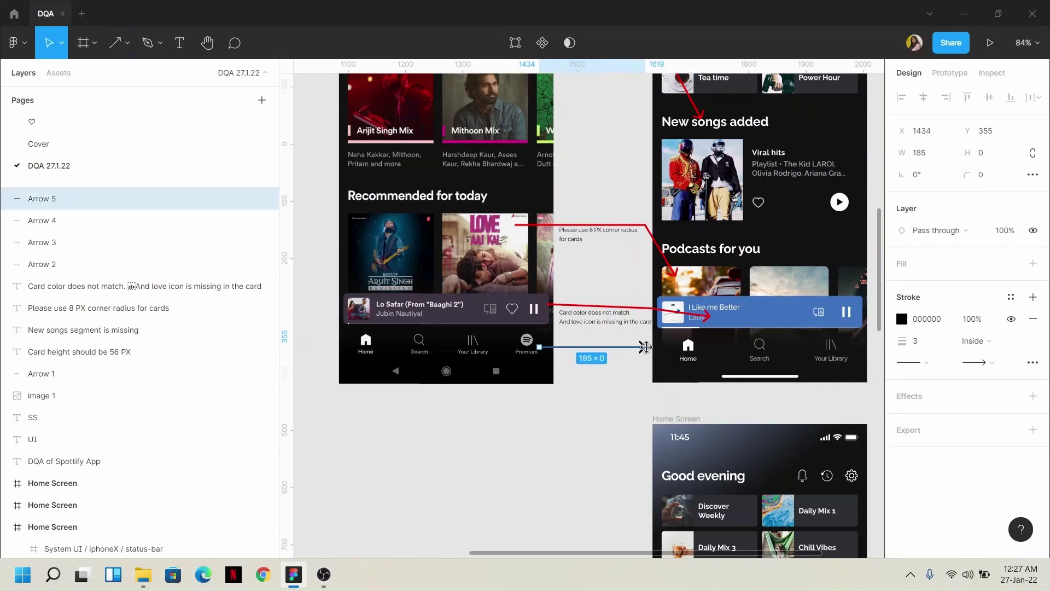
click(901, 319)
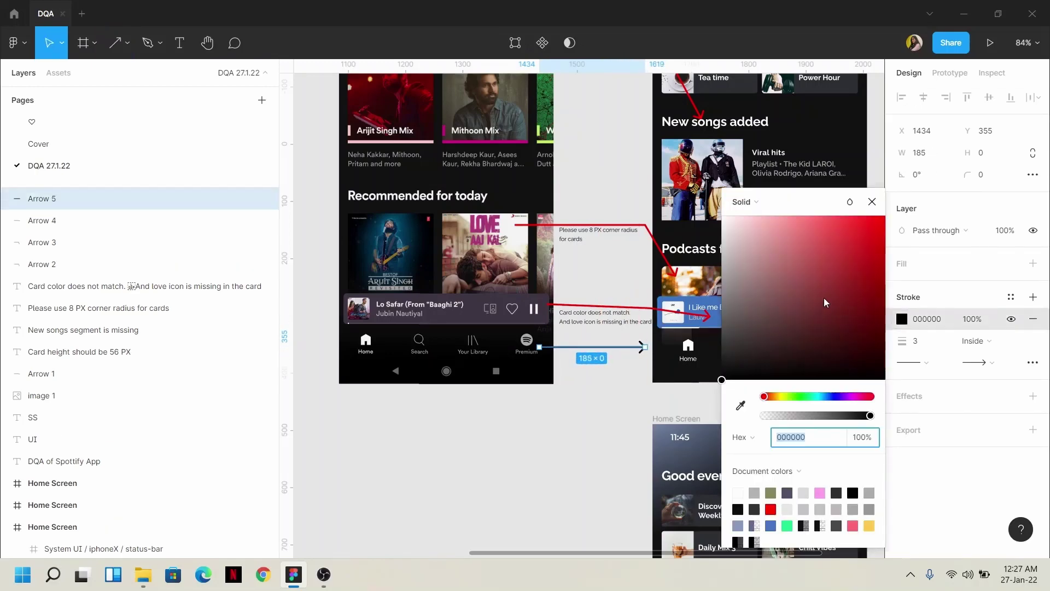
mouse_move(826, 301)
mouse_down()
mouse_move(886, 236)
mouse_move(953, 222)
mouse_up()
click(623, 180)
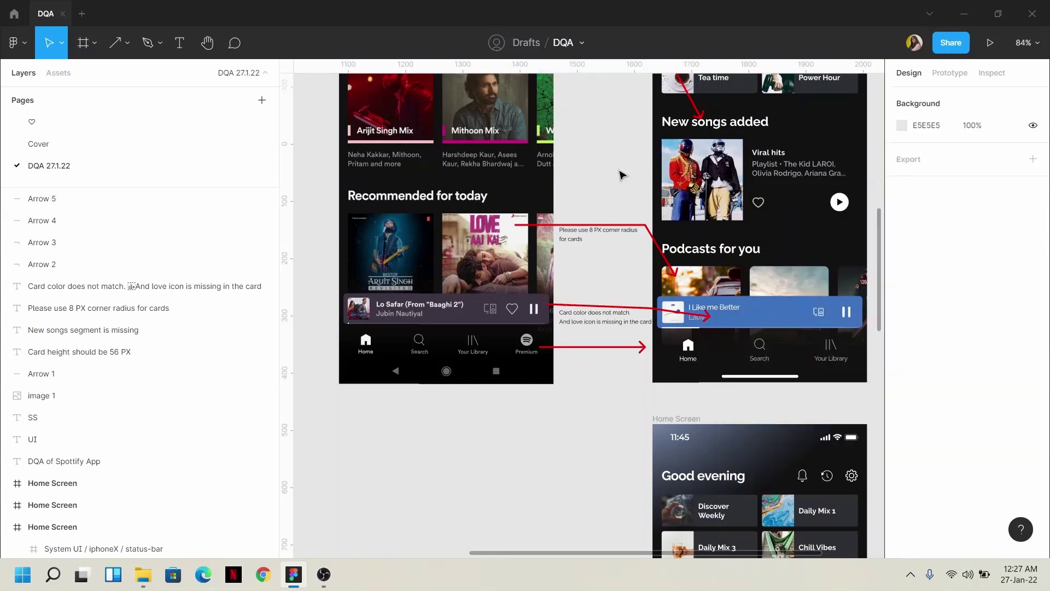
- Duplicate the corner radius note to X 1469, Y 361 and change it to "Please recheck the premium" and "option" on two lines
click(598, 238)
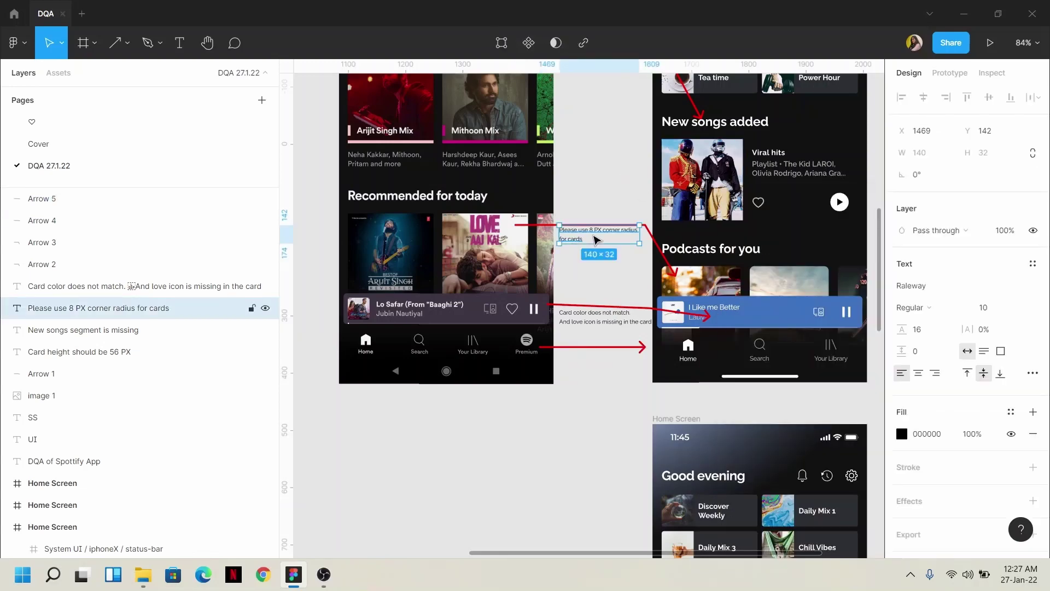
drag(598, 239, 596, 365)
double_click(596, 365)
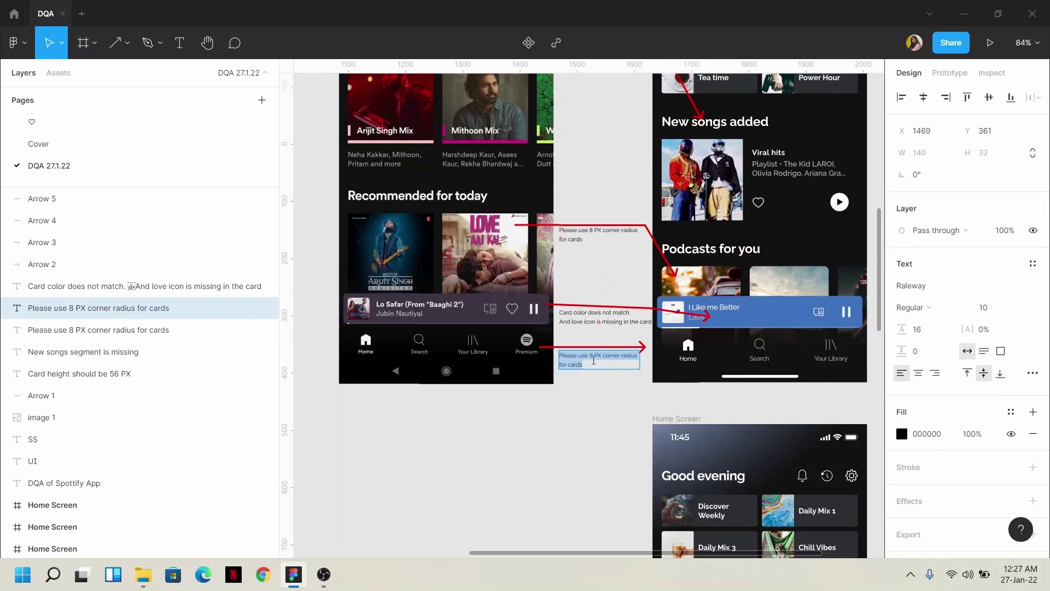
text(Please)
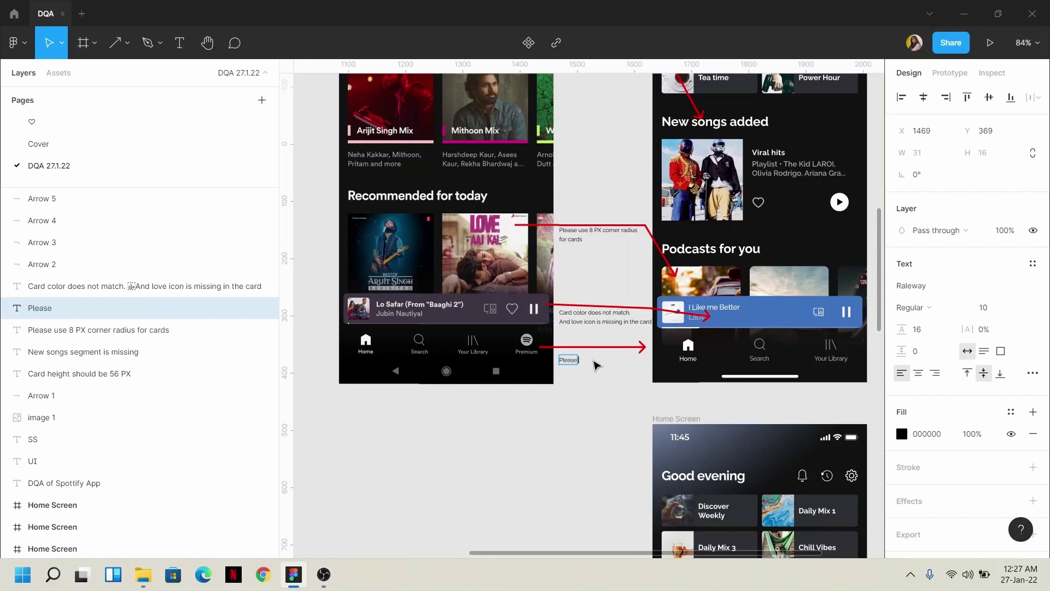
text( rechec k)
key(BackSpace)
key(BackSpace)
text(k the)
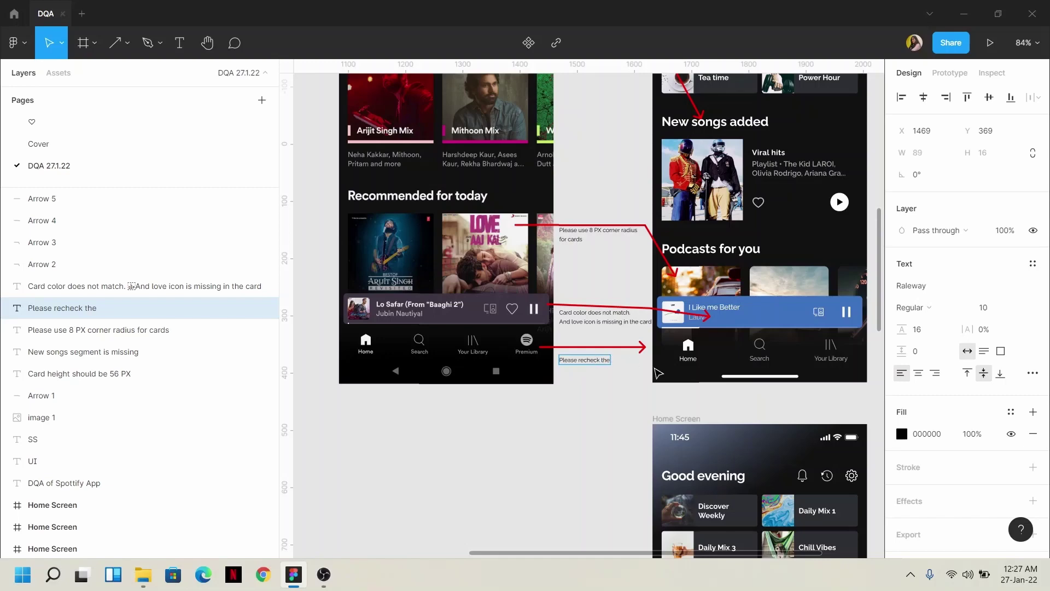
text( premium)
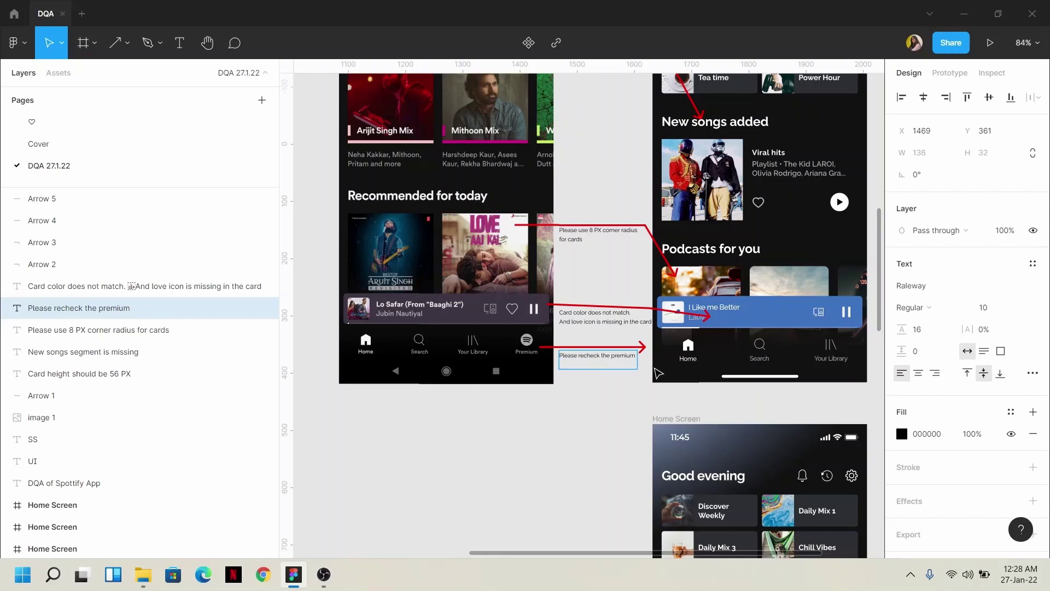
text(option)
click(617, 400)
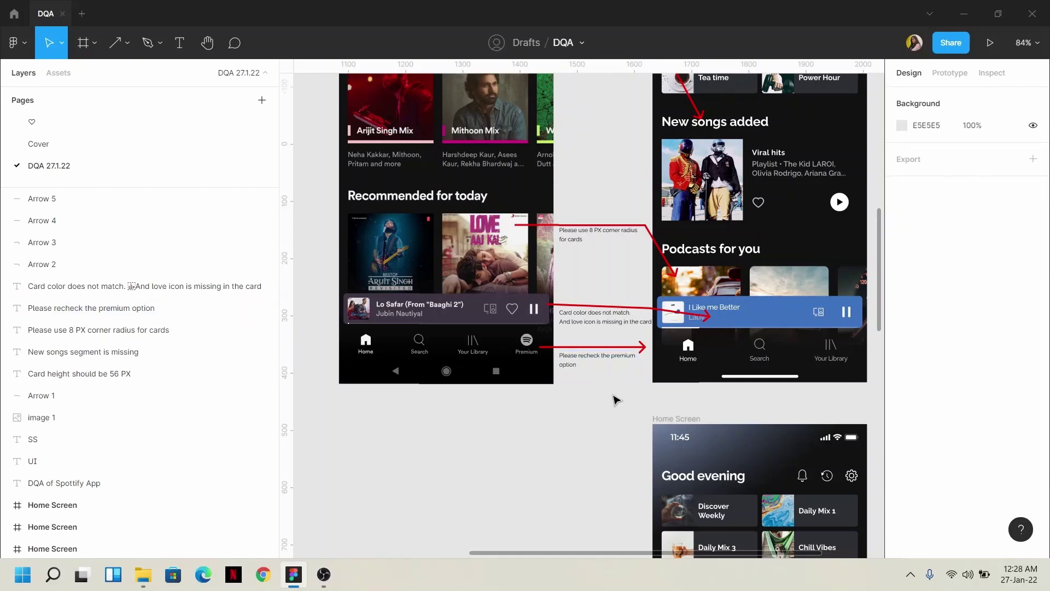
- Review all arrows and notes between the app screenshot and the Home Screen frame, and the overall page layout
scroll(617, 400, down, 4)
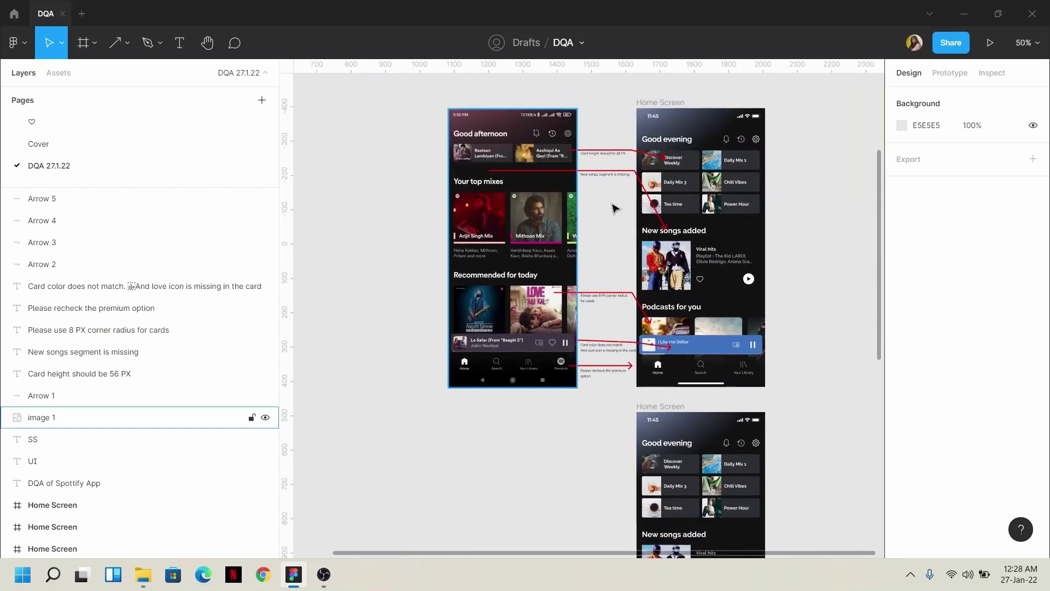
scroll(615, 208, up, 3)
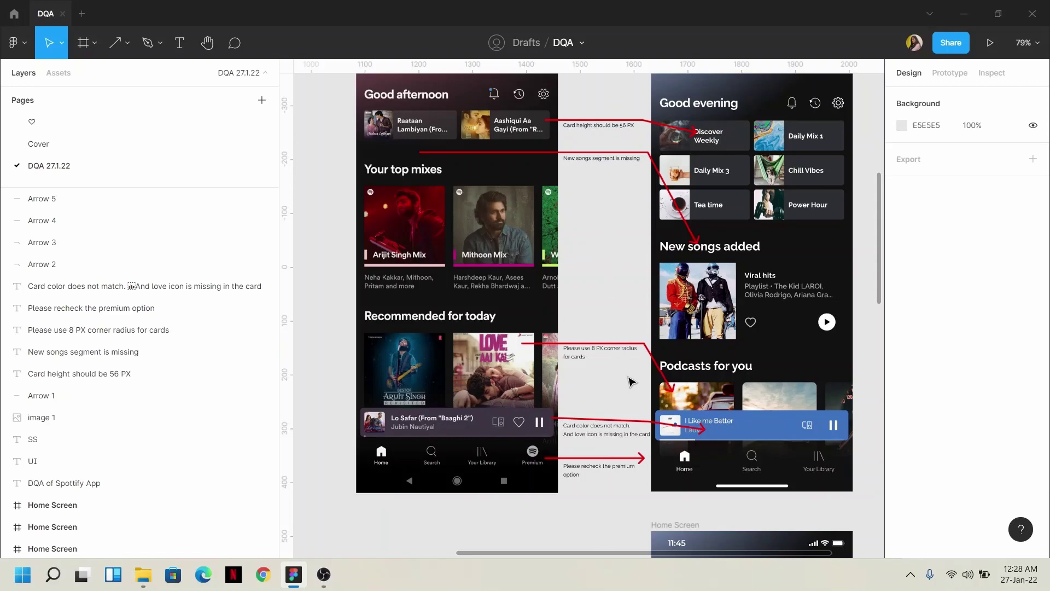
scroll(632, 381, down, 3)
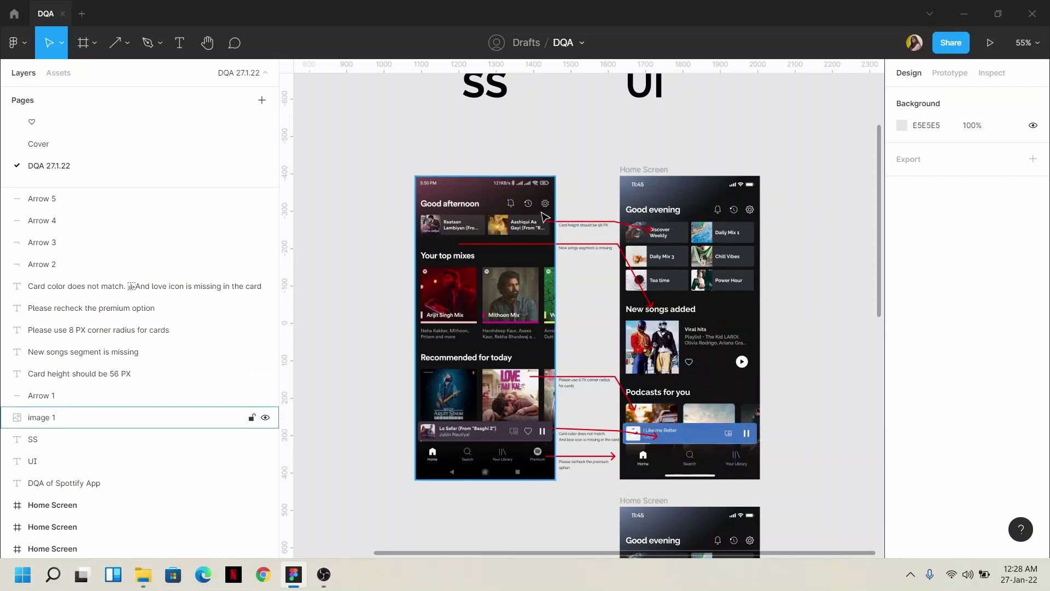
scroll(564, 253, up, 5)
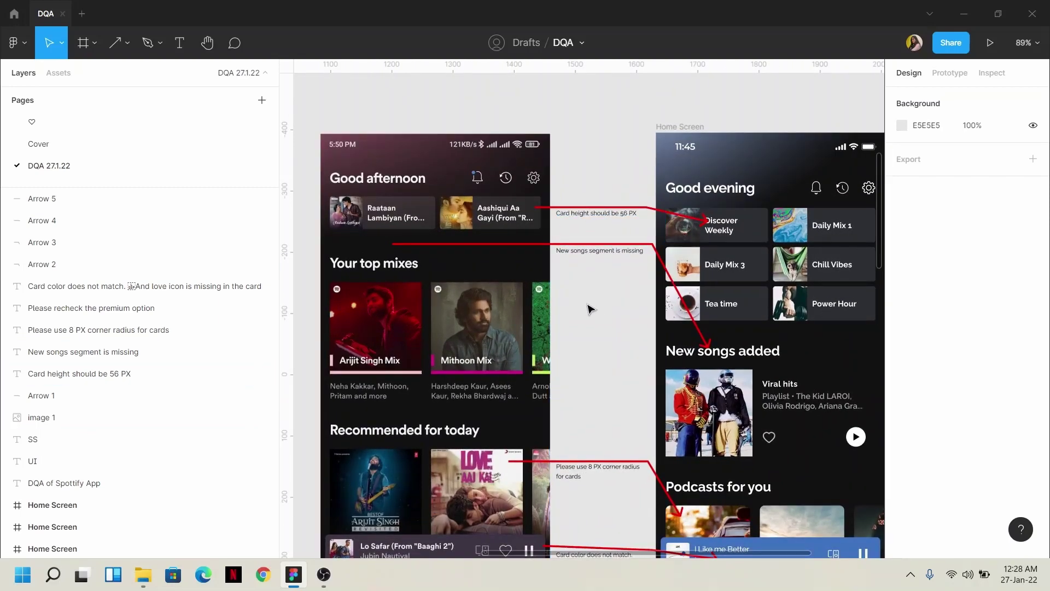
scroll(591, 307, up, 1)
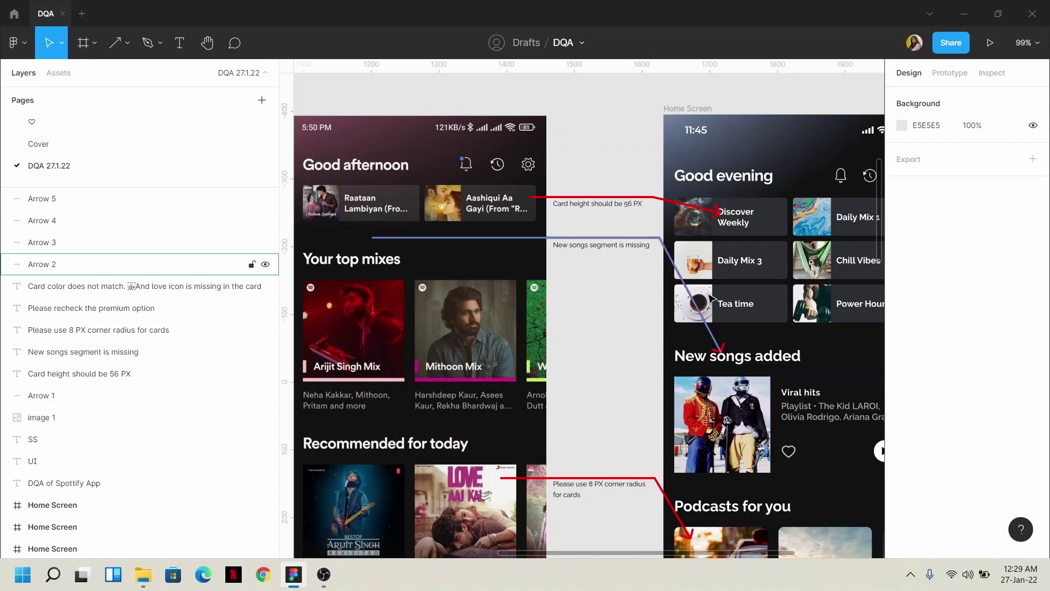
scroll(647, 229, down, 5)
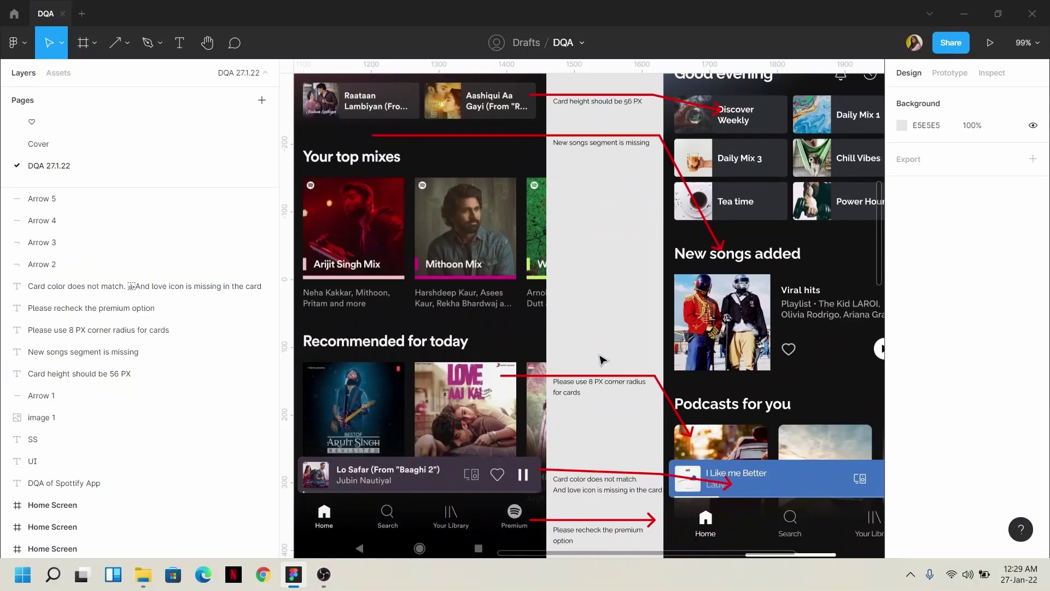
ctrl+scroll(602, 361, down, 5)
ctrl+scroll(602, 359, up, 3)
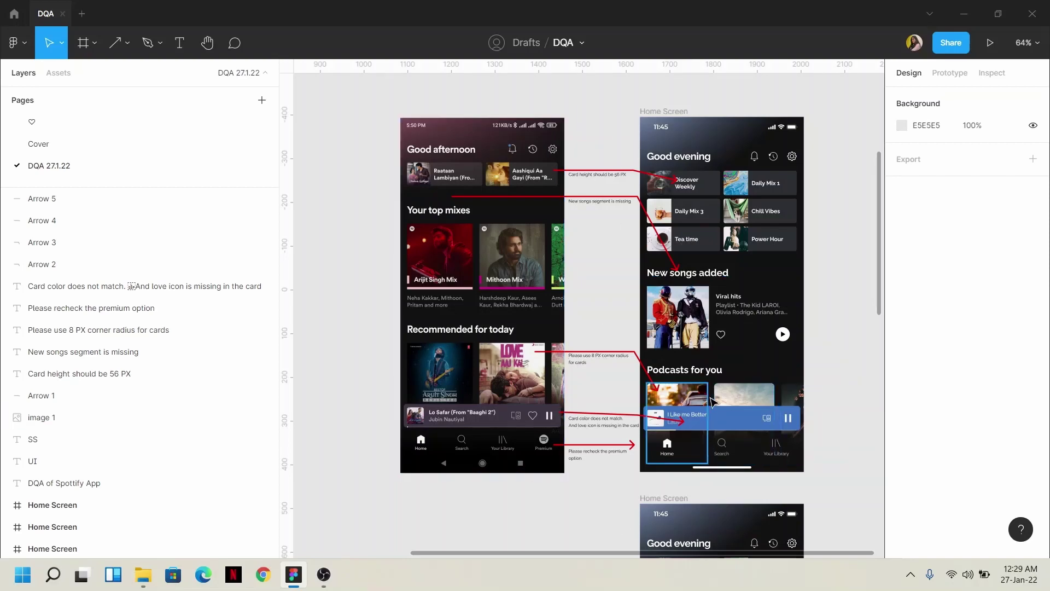
scroll(712, 402, down, 10)
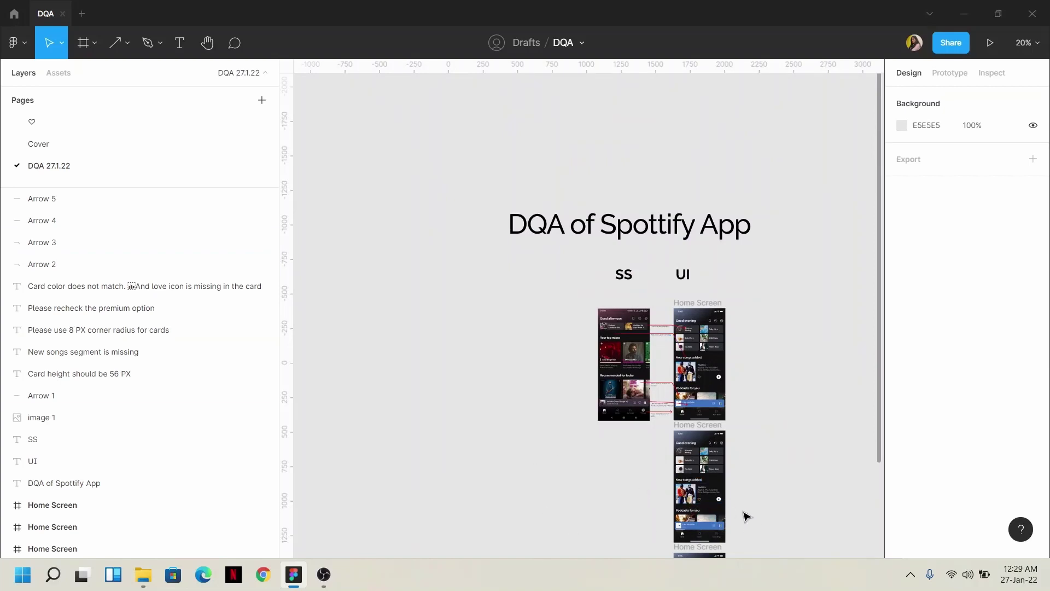
- Copy the file's share link with view access for anyone with the link
click(959, 46)
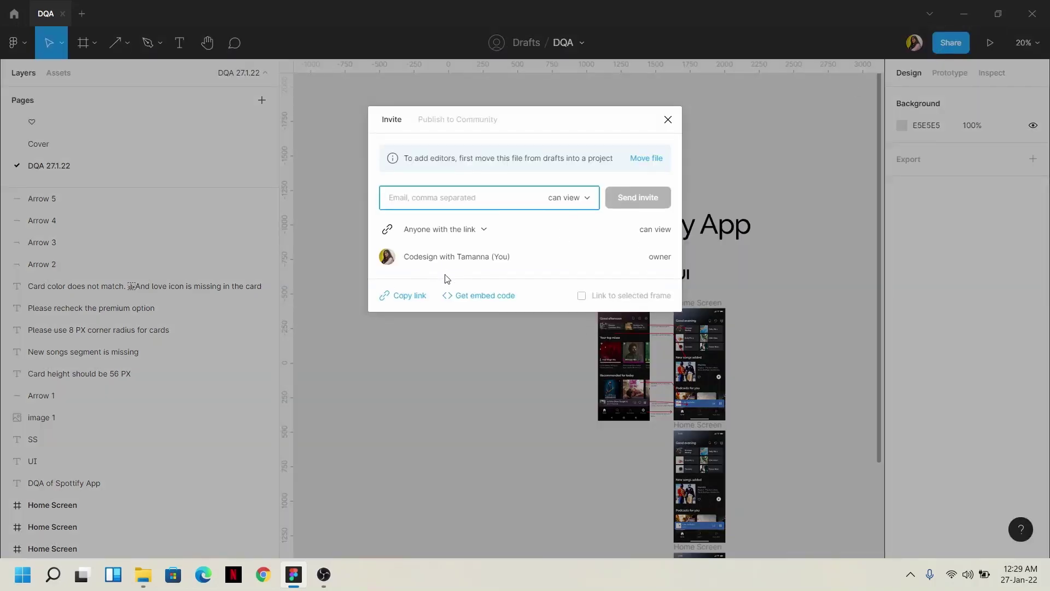
click(402, 300)
click(405, 298)
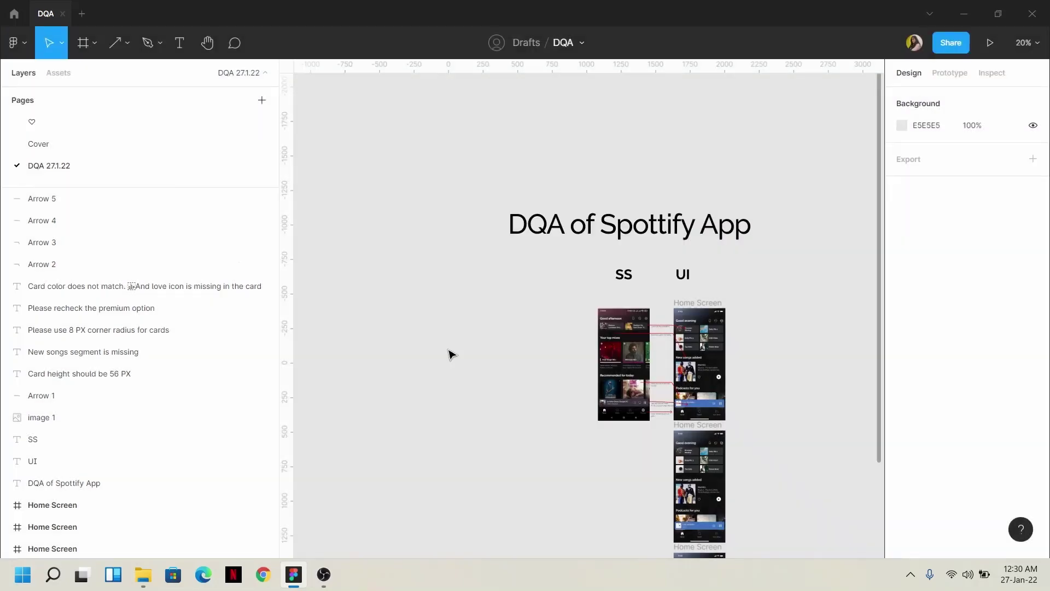
scroll(664, 387, up, 5)
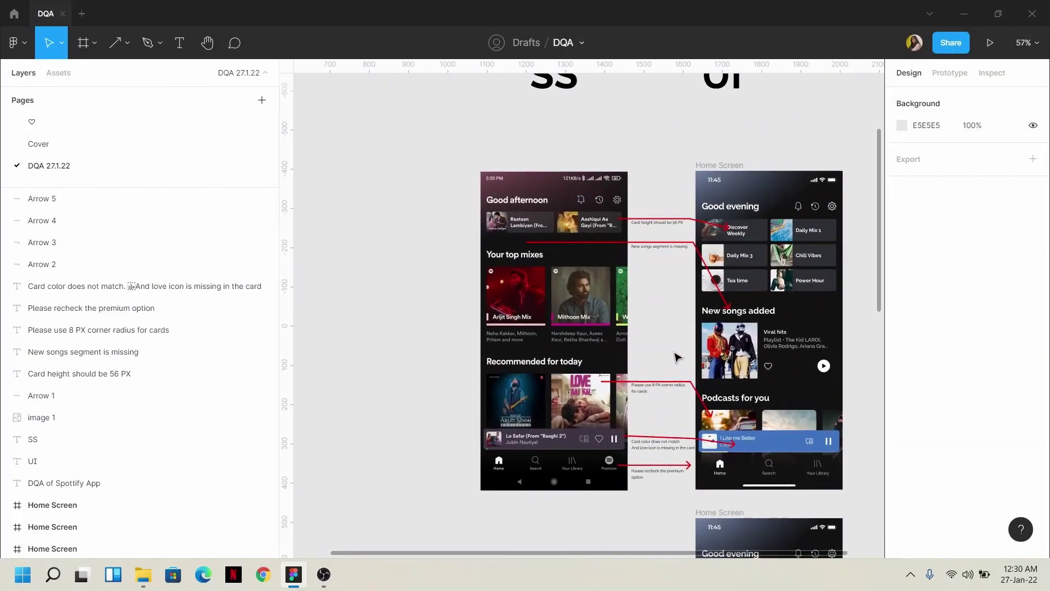